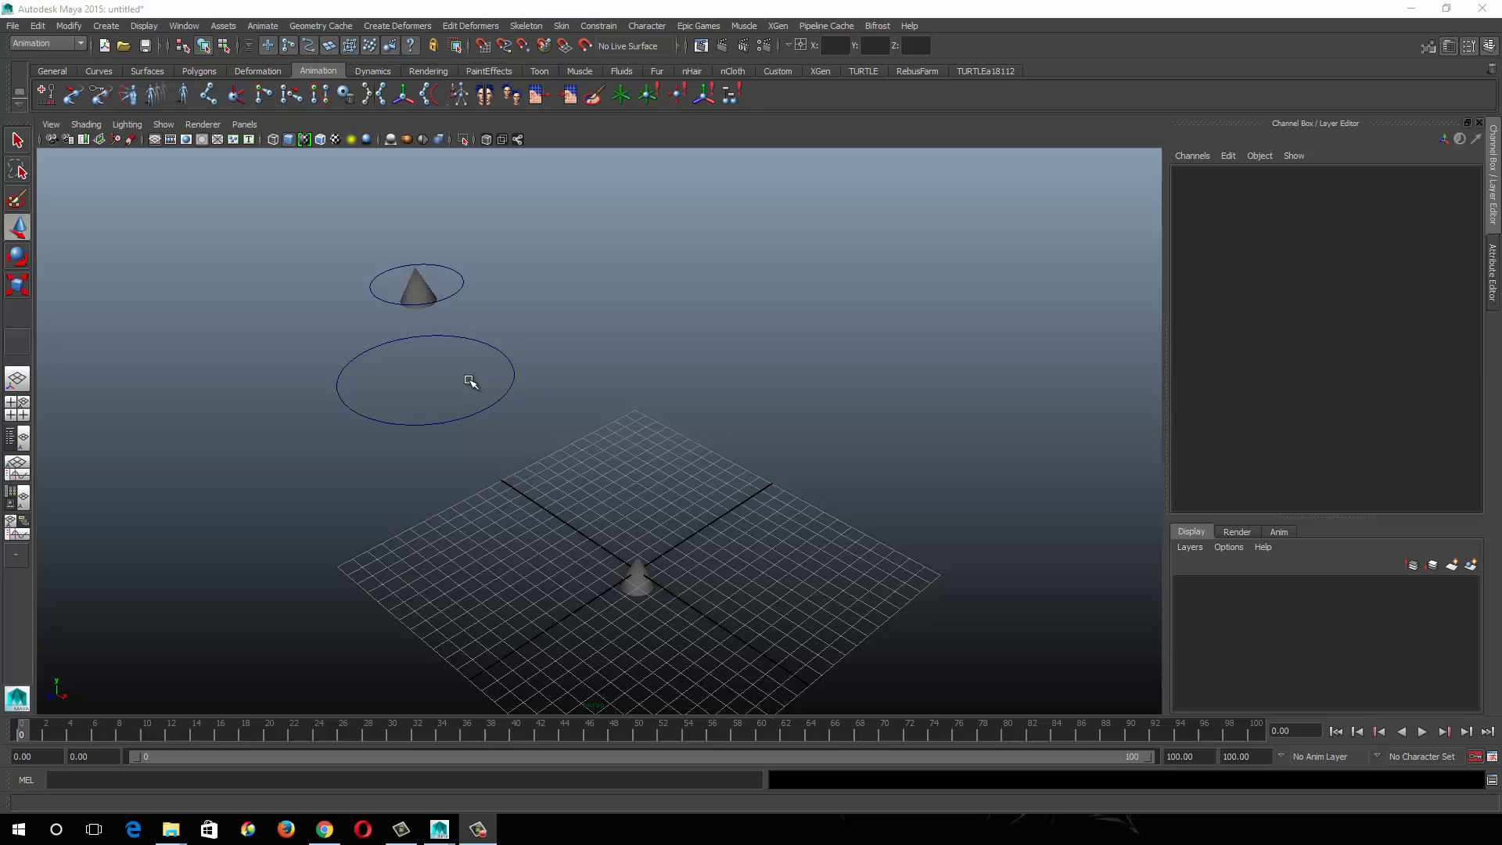
- Move the large control circle cltr1 together with its cone
left_click_drag(470, 378, 528, 473)
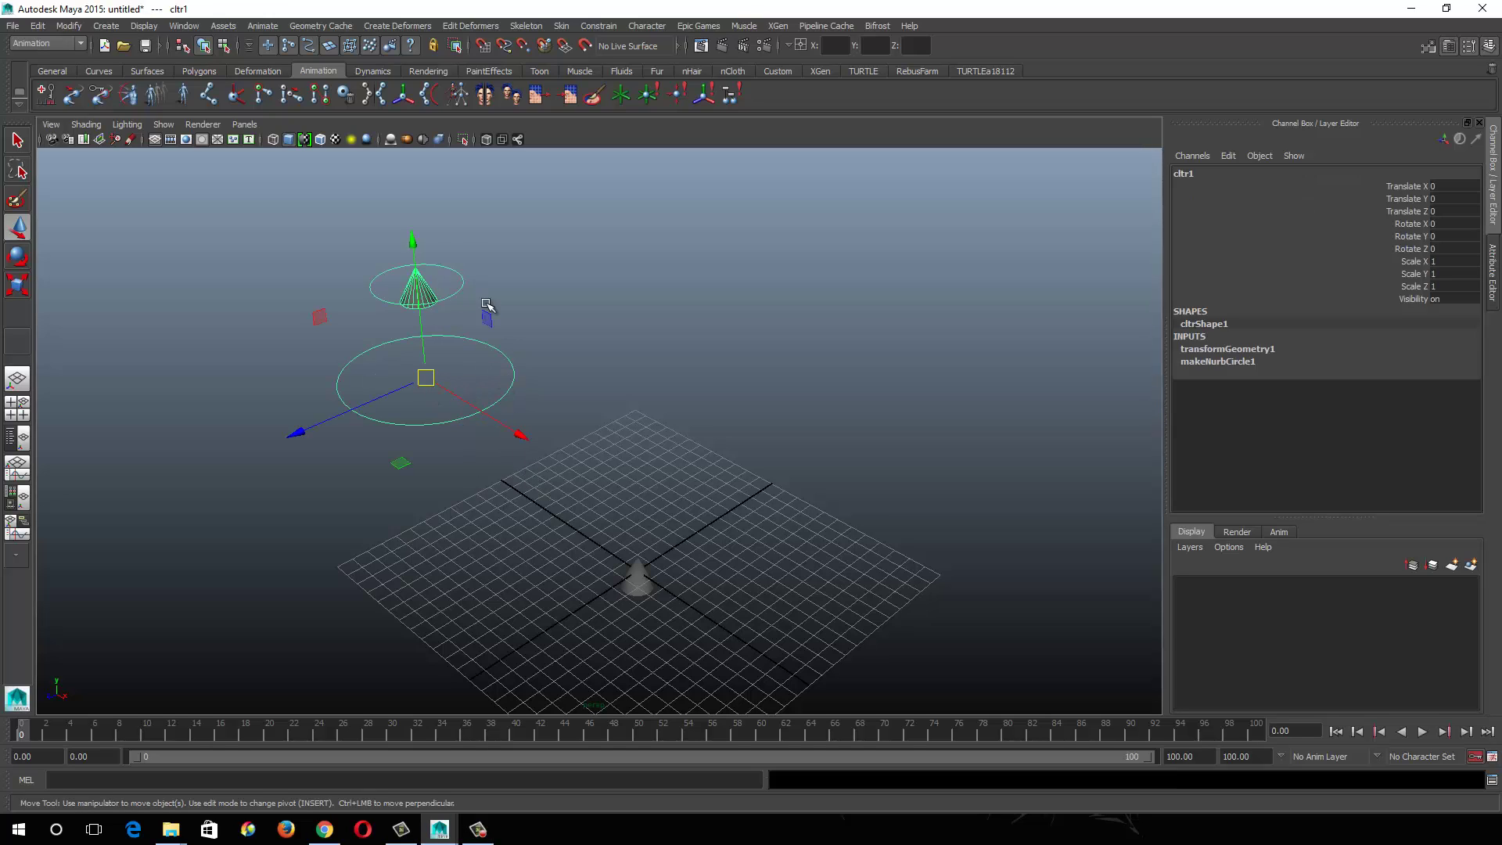
left_click_drag(456, 278, 481, 308)
left_click_drag(481, 392, 530, 468)
left_click_drag(429, 380, 392, 366)
- Move the small circle cltr2 up, then undo that move with Ctrl+Z
left_click(434, 284)
left_click(446, 293)
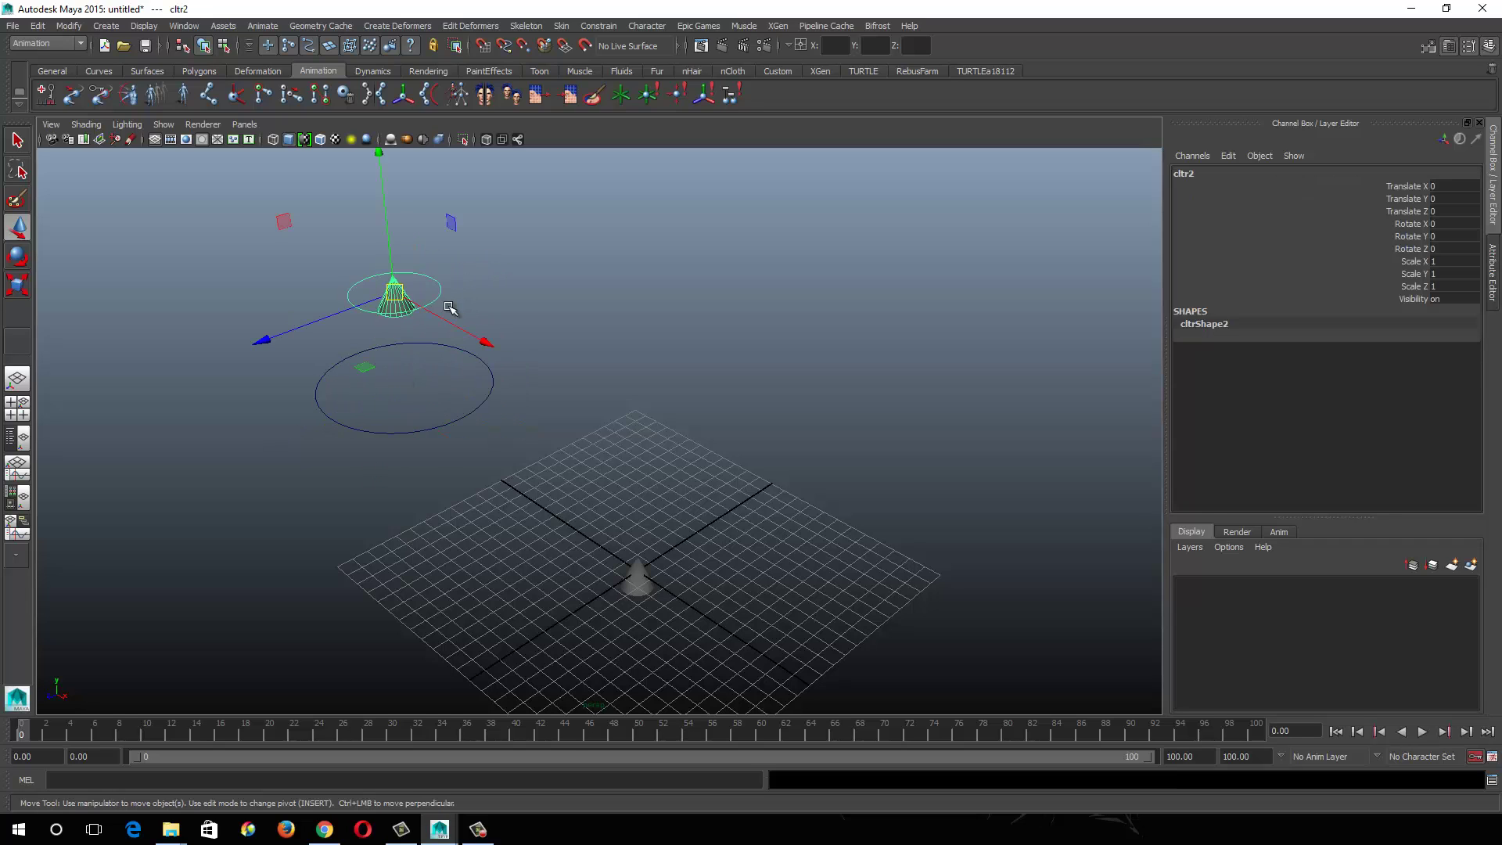
left_click_drag(450, 304, 434, 250)
key("ctrl+z")
key("ctrl+z")
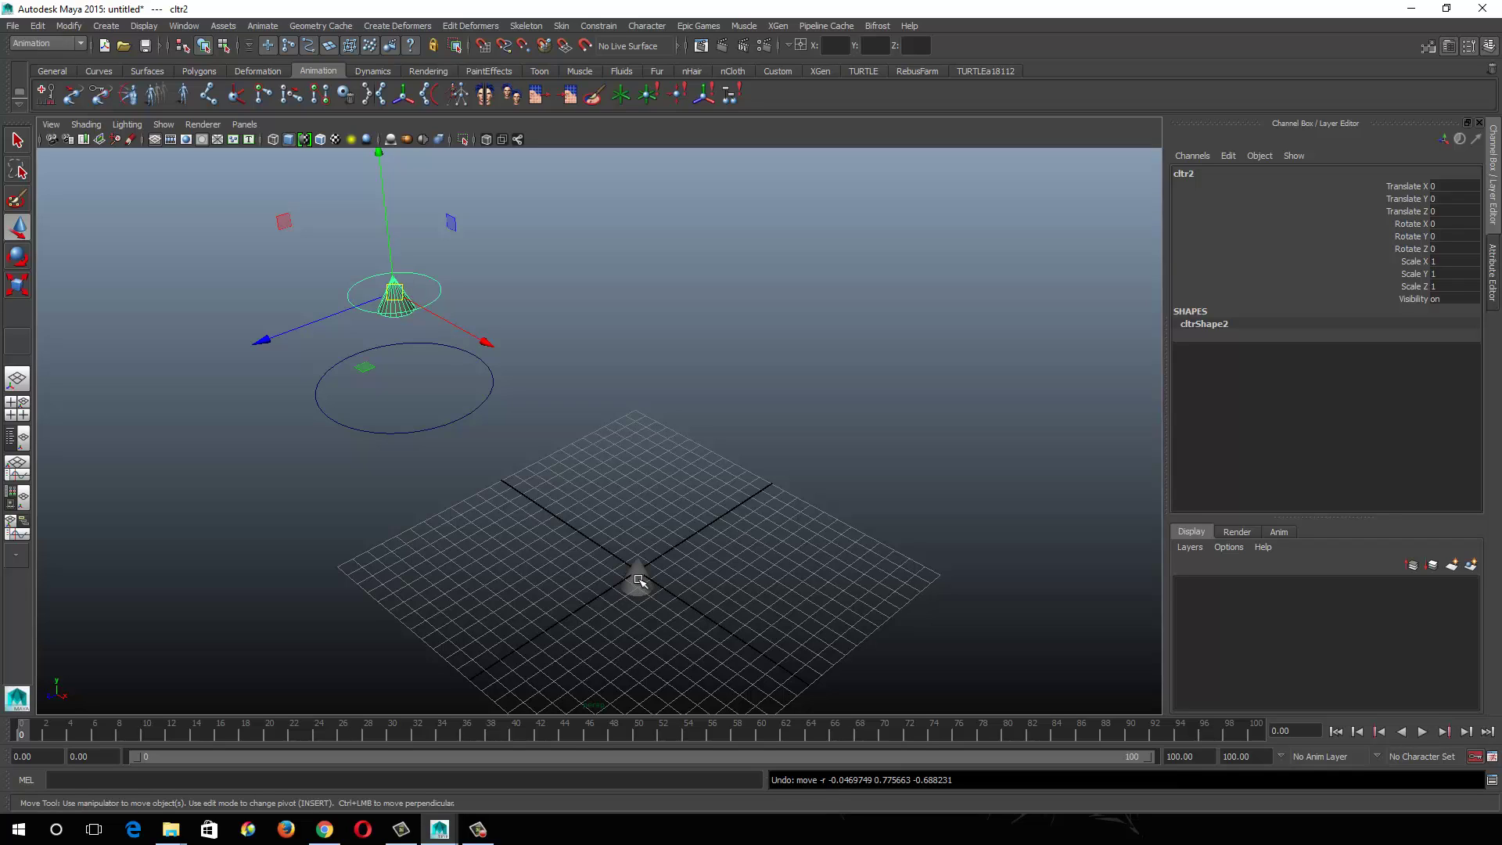
- Free-rotate the small circle cltr2 to tilt the upper cone
left_click(463, 282)
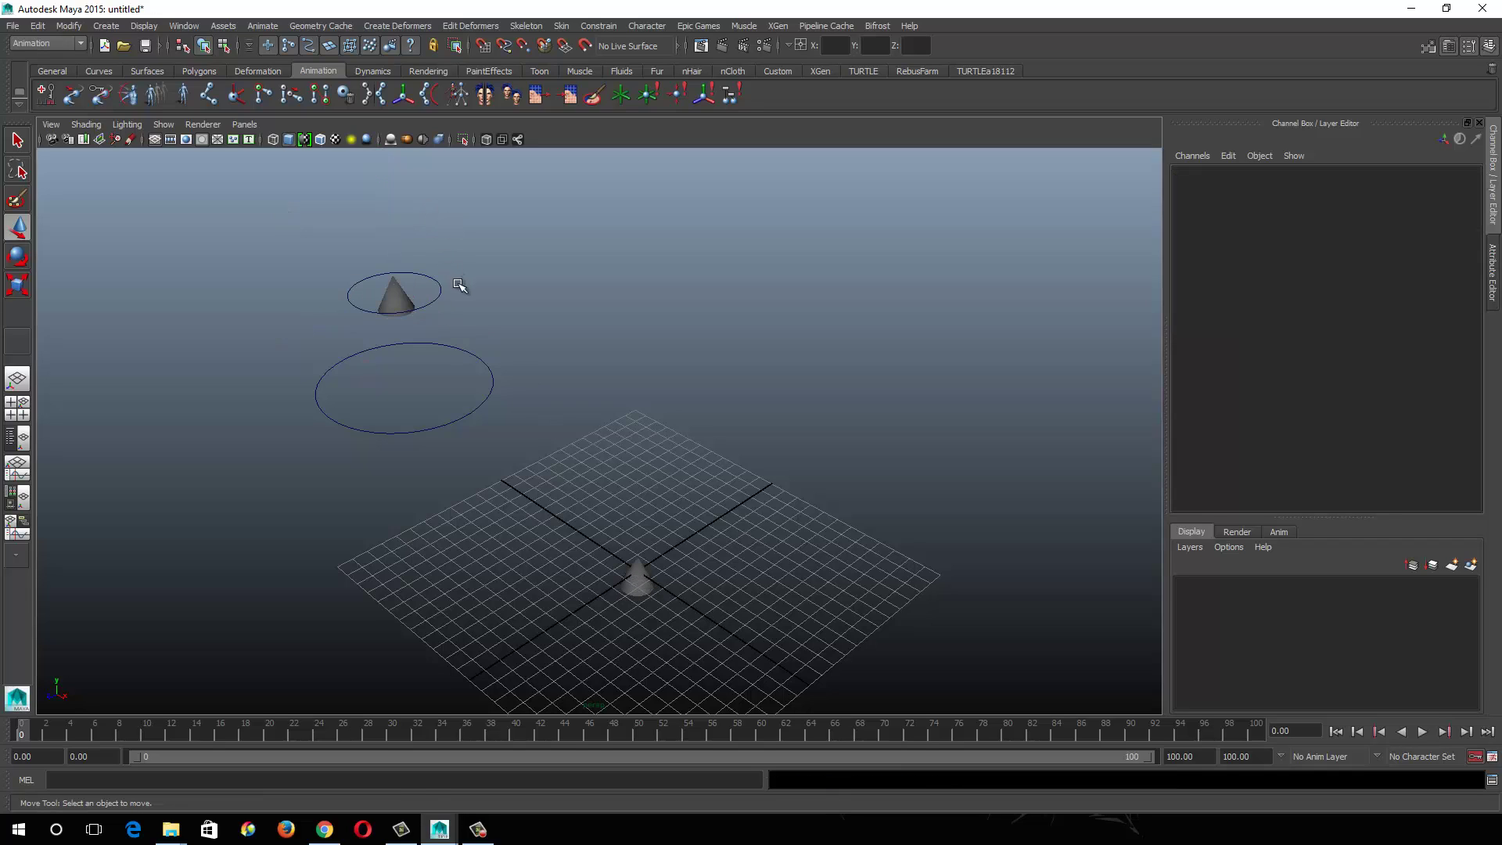
left_click_drag(425, 280, 457, 318)
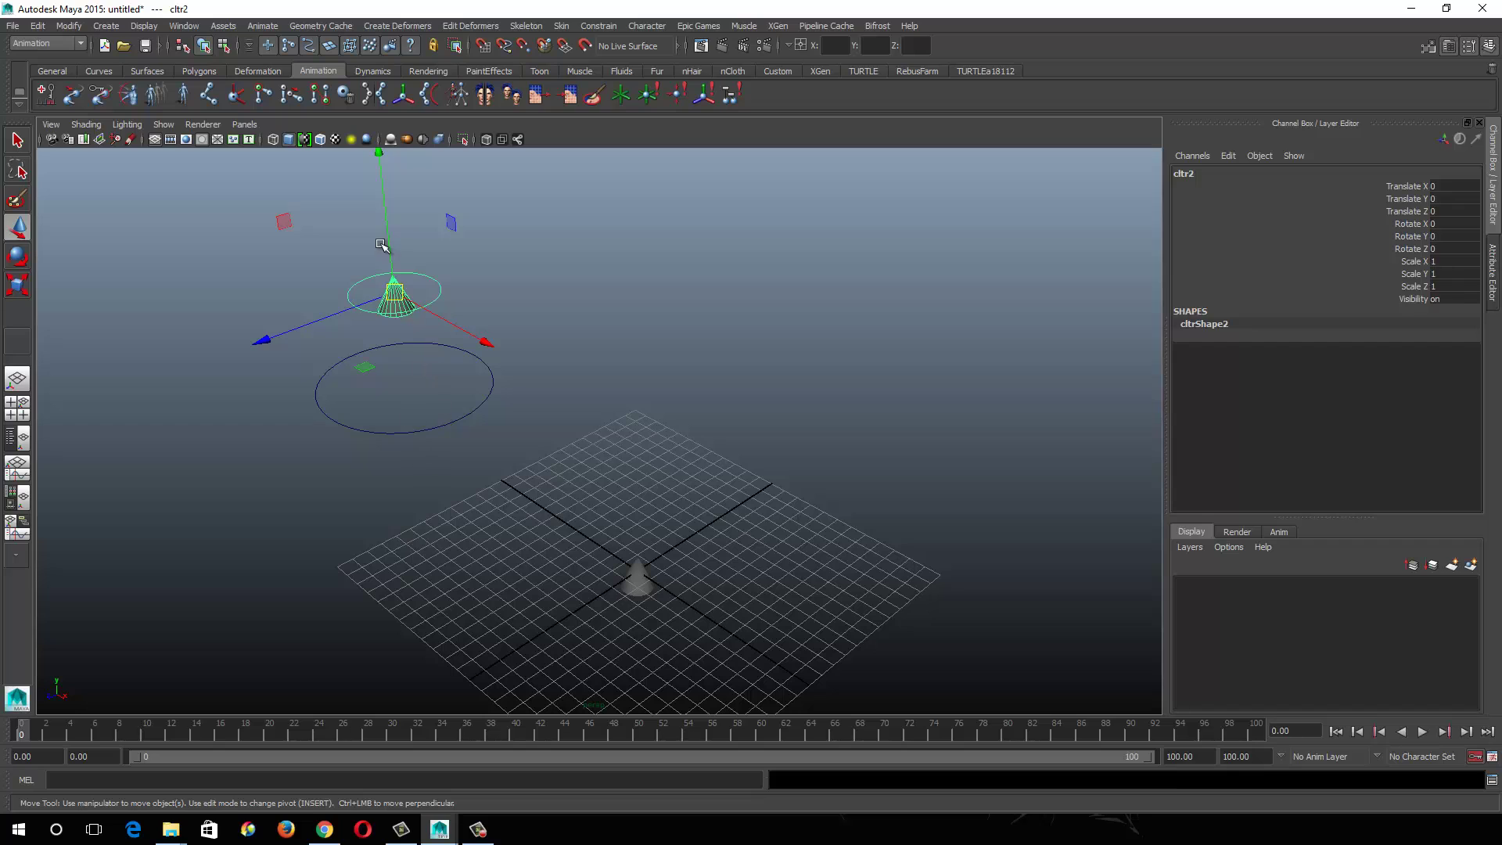
key("e")
left_click_drag(384, 277, 483, 342)
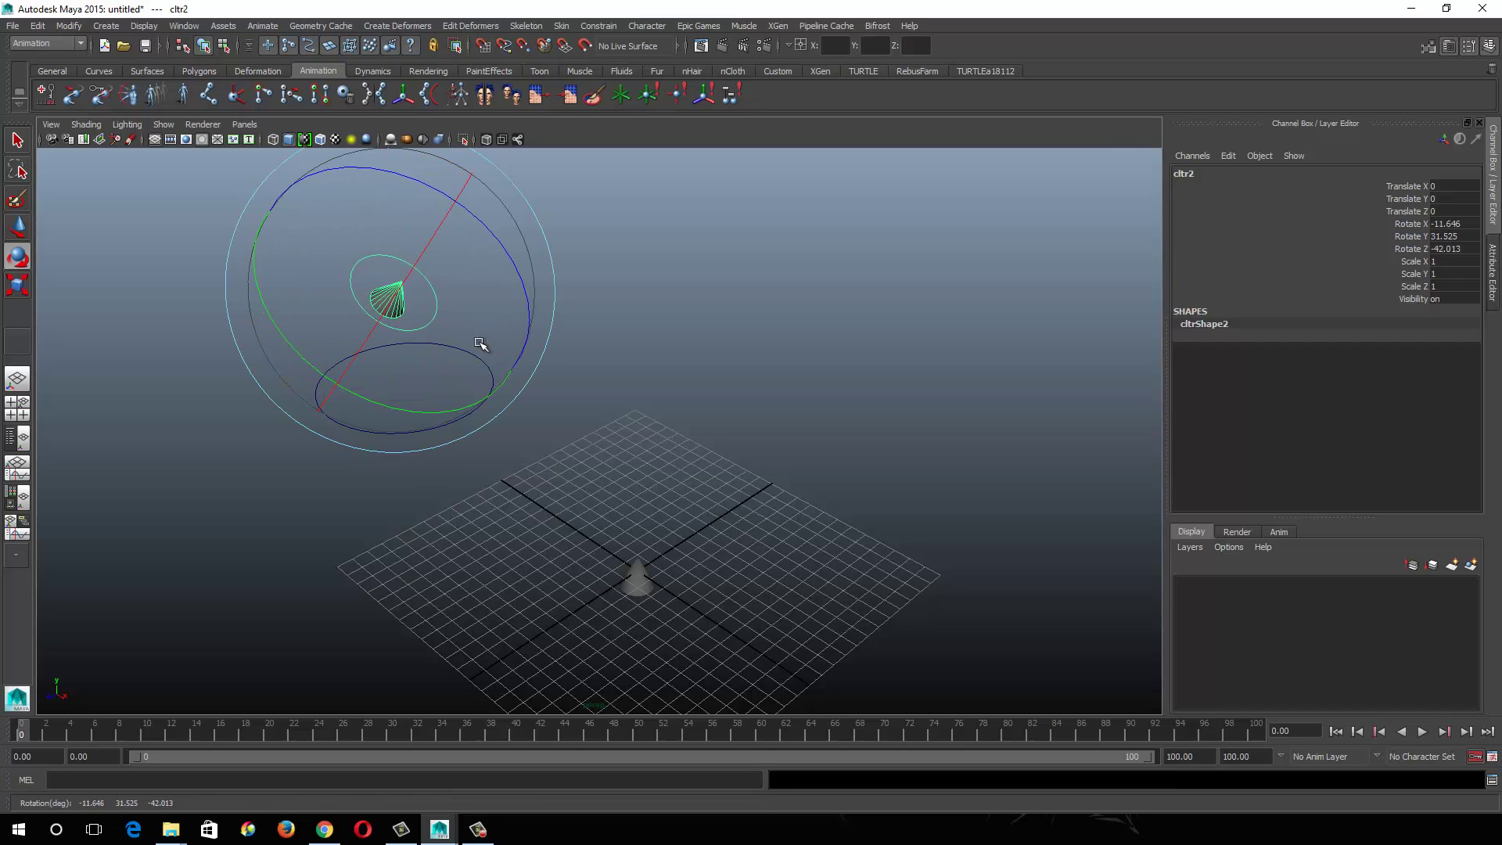
- Rotate cltr1 to -4.183, 10.919, -32.1, tilting both circles and the cone
left_click(459, 484)
left_click(479, 409)
mouse_move(479, 409)
left_mouse_down()
mouse_move(474, 396)
mouse_move(499, 426)
left_mouse_up()
left_click(539, 308)
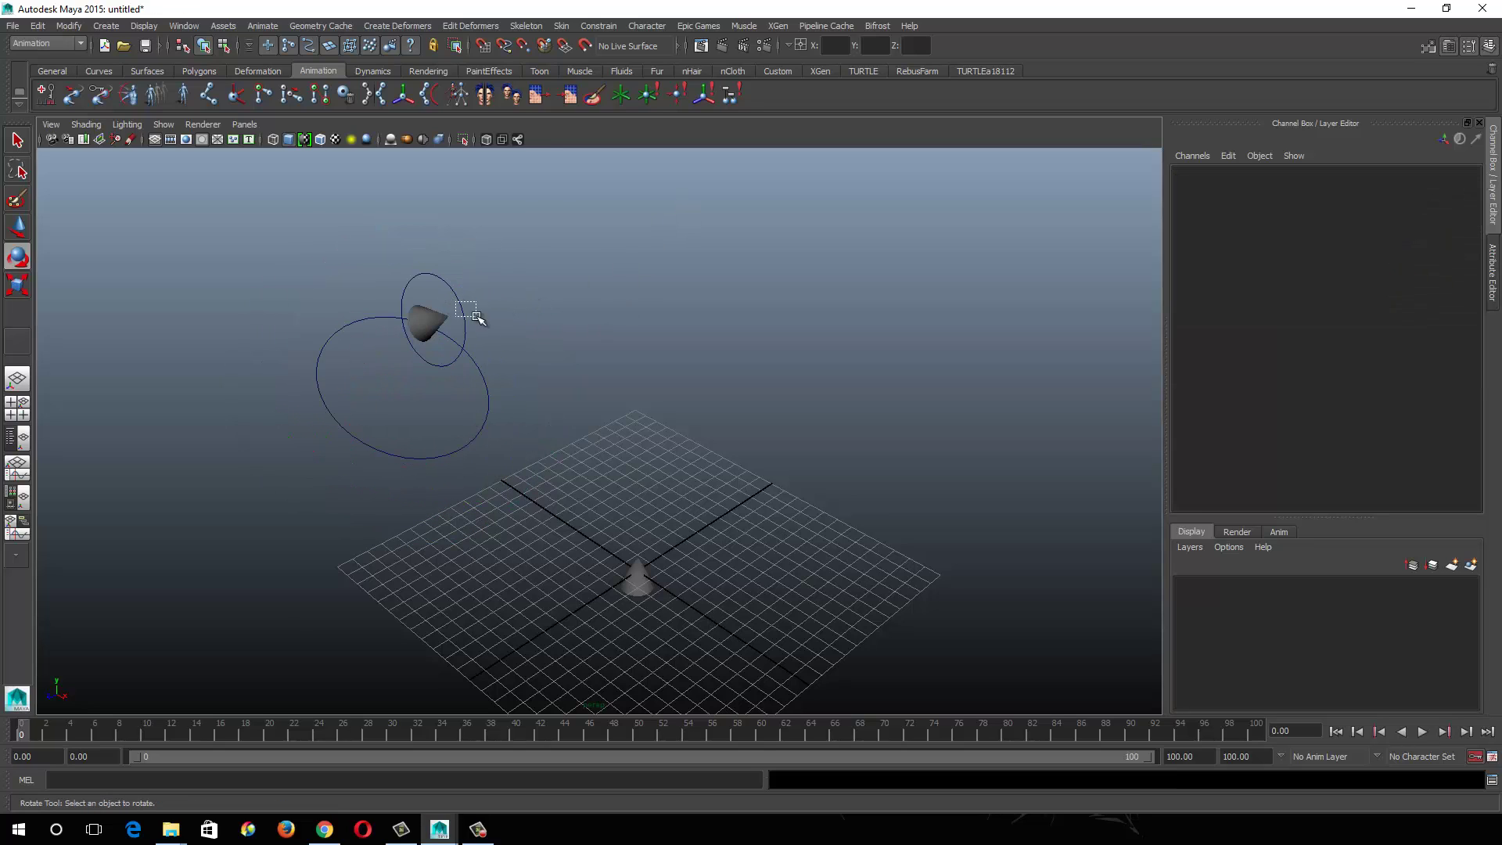
left_click(469, 319)
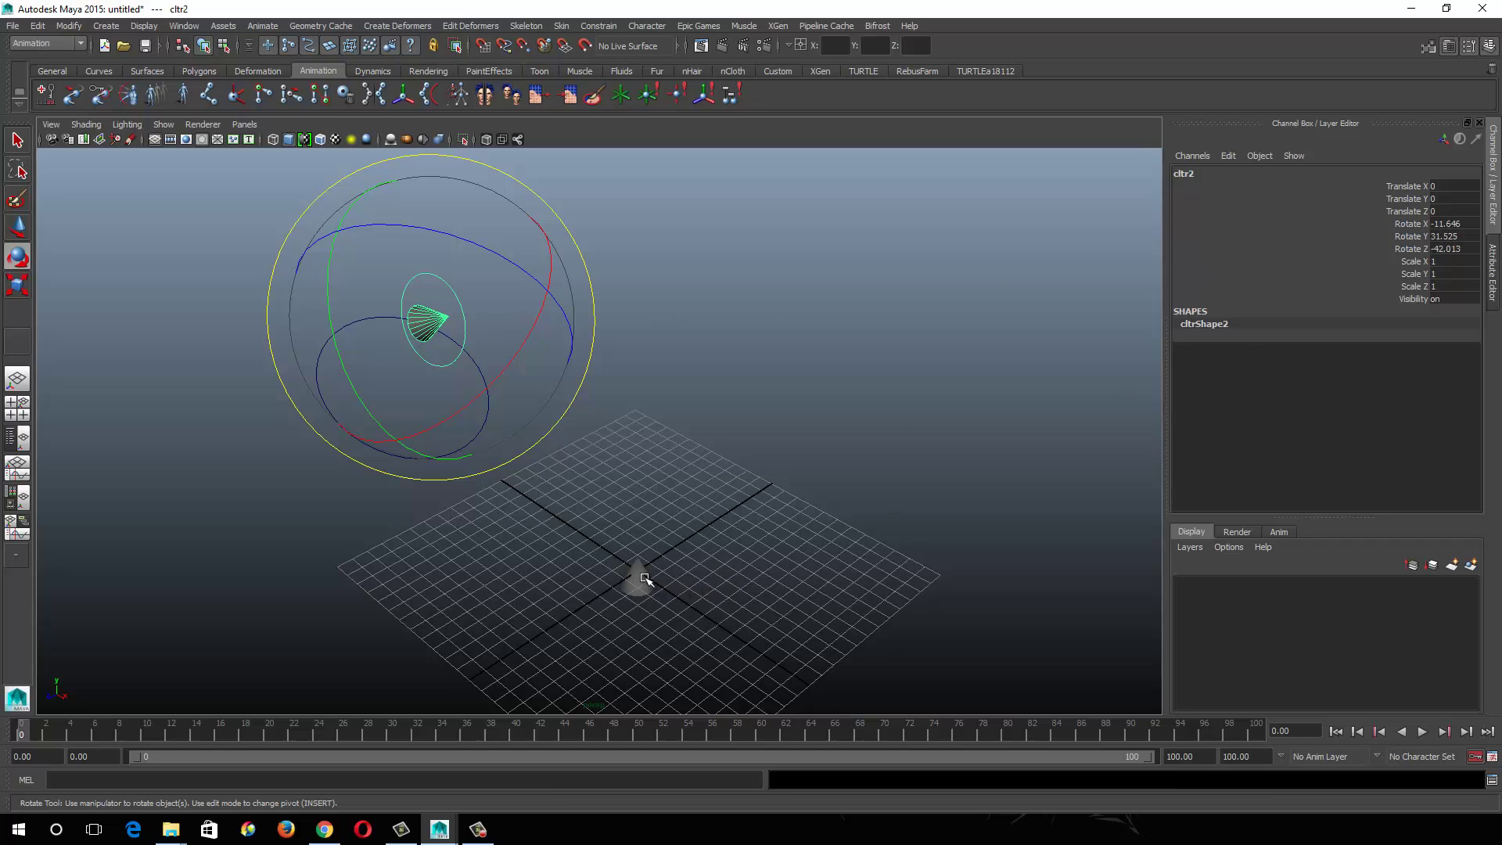
left_click(244, 501)
left_click(306, 390)
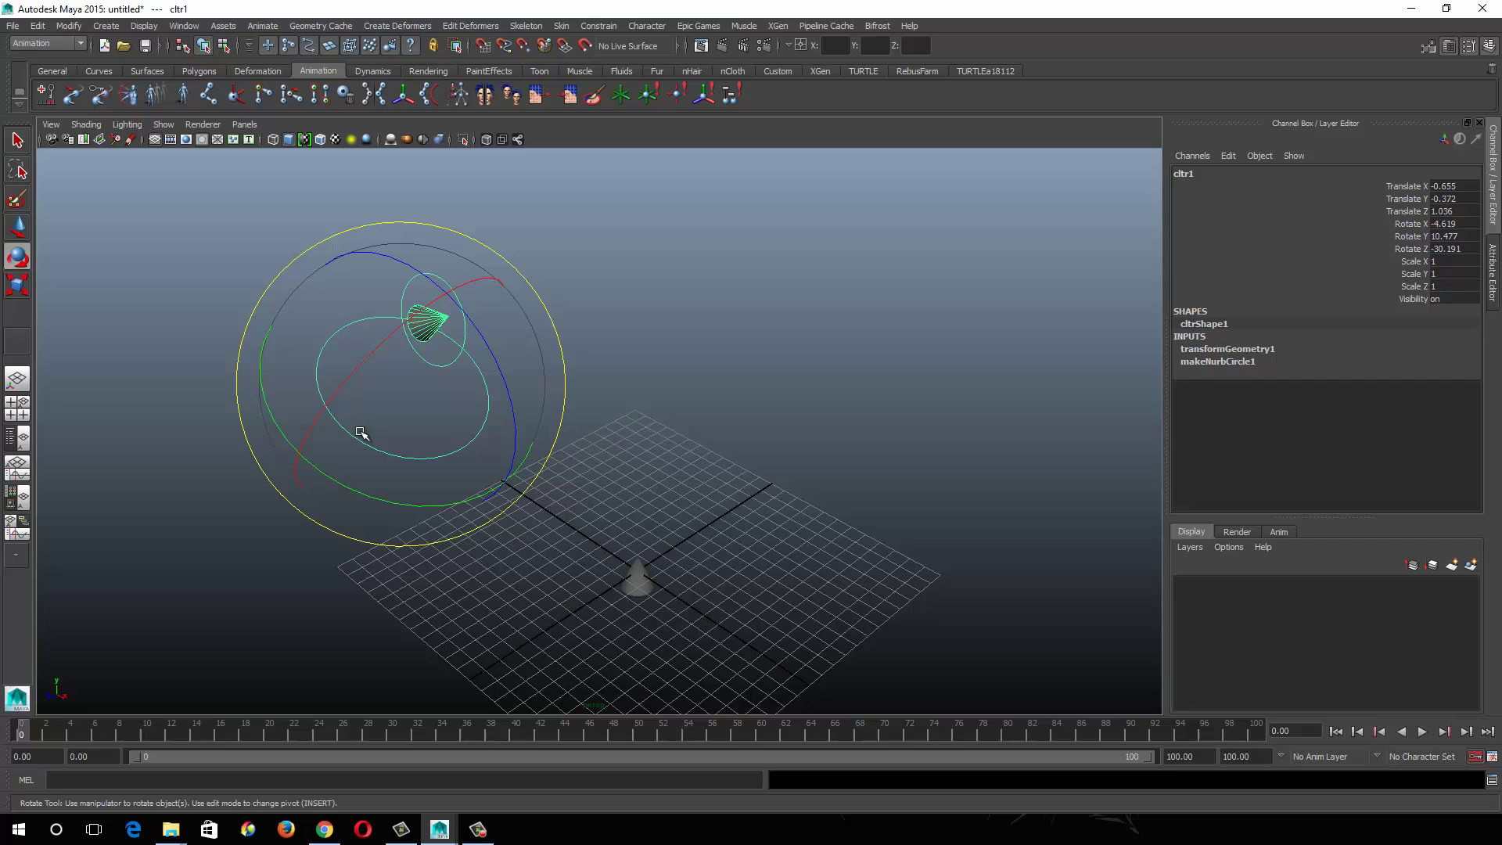
left_click_drag(439, 399, 444, 406)
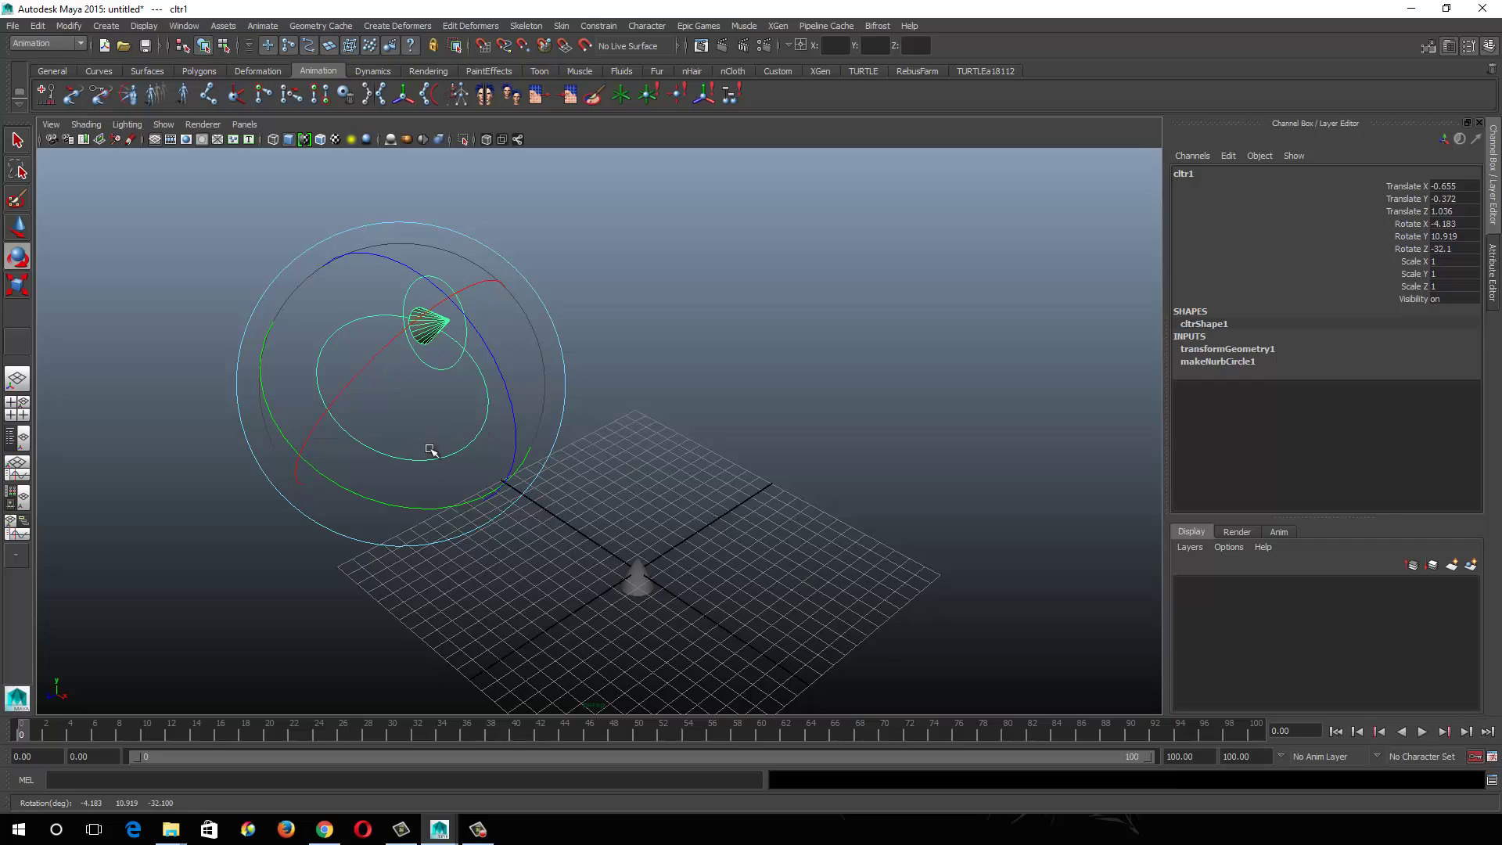
left_click(602, 338)
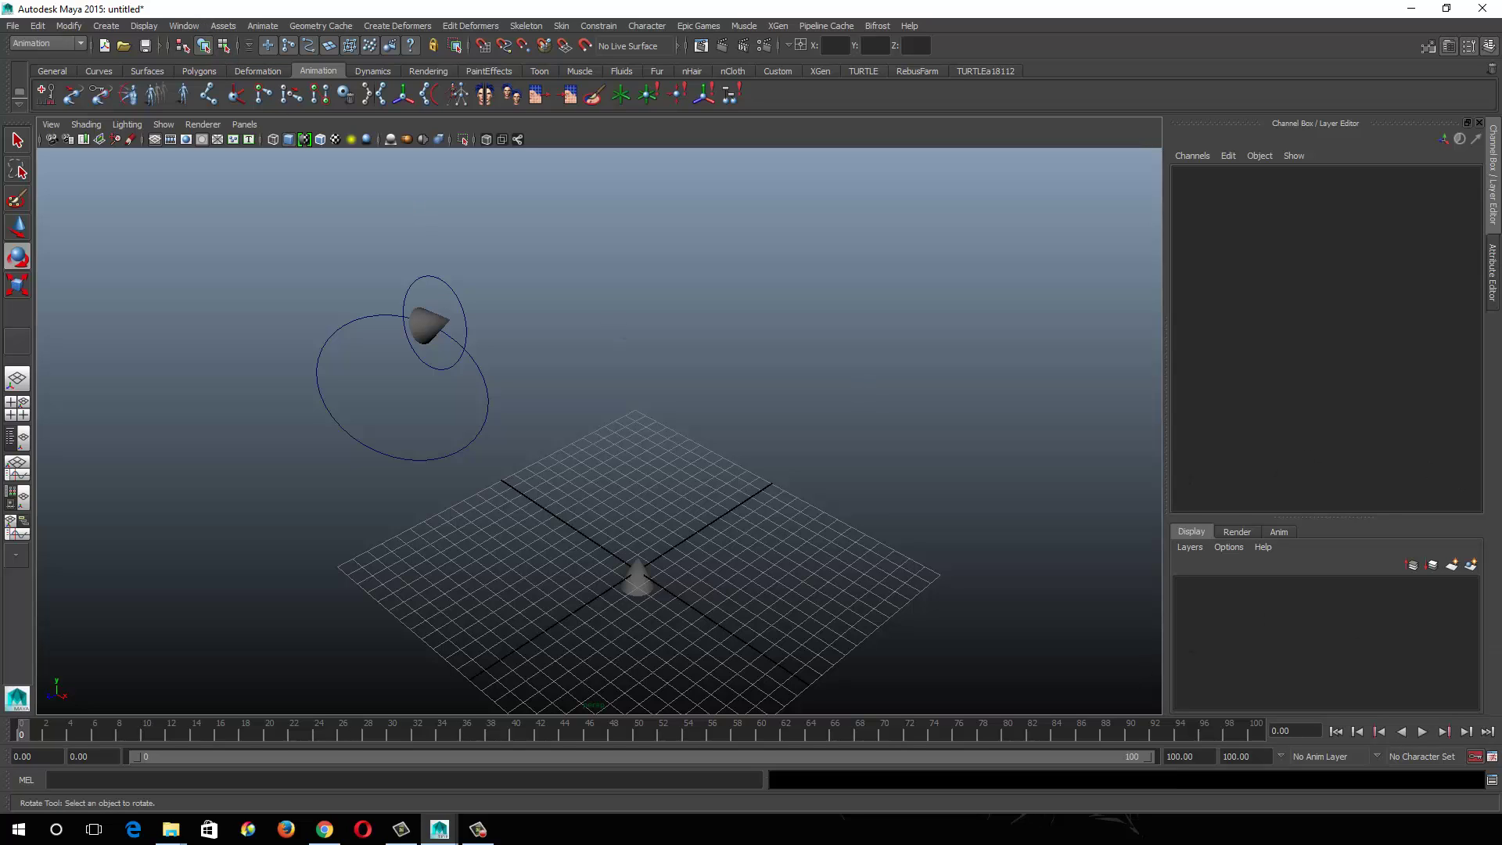
- Select pCone1 and pCone2 and graph their input and output connections
left_click_drag(1371, 457, 1221, 108)
left_click(426, 323)
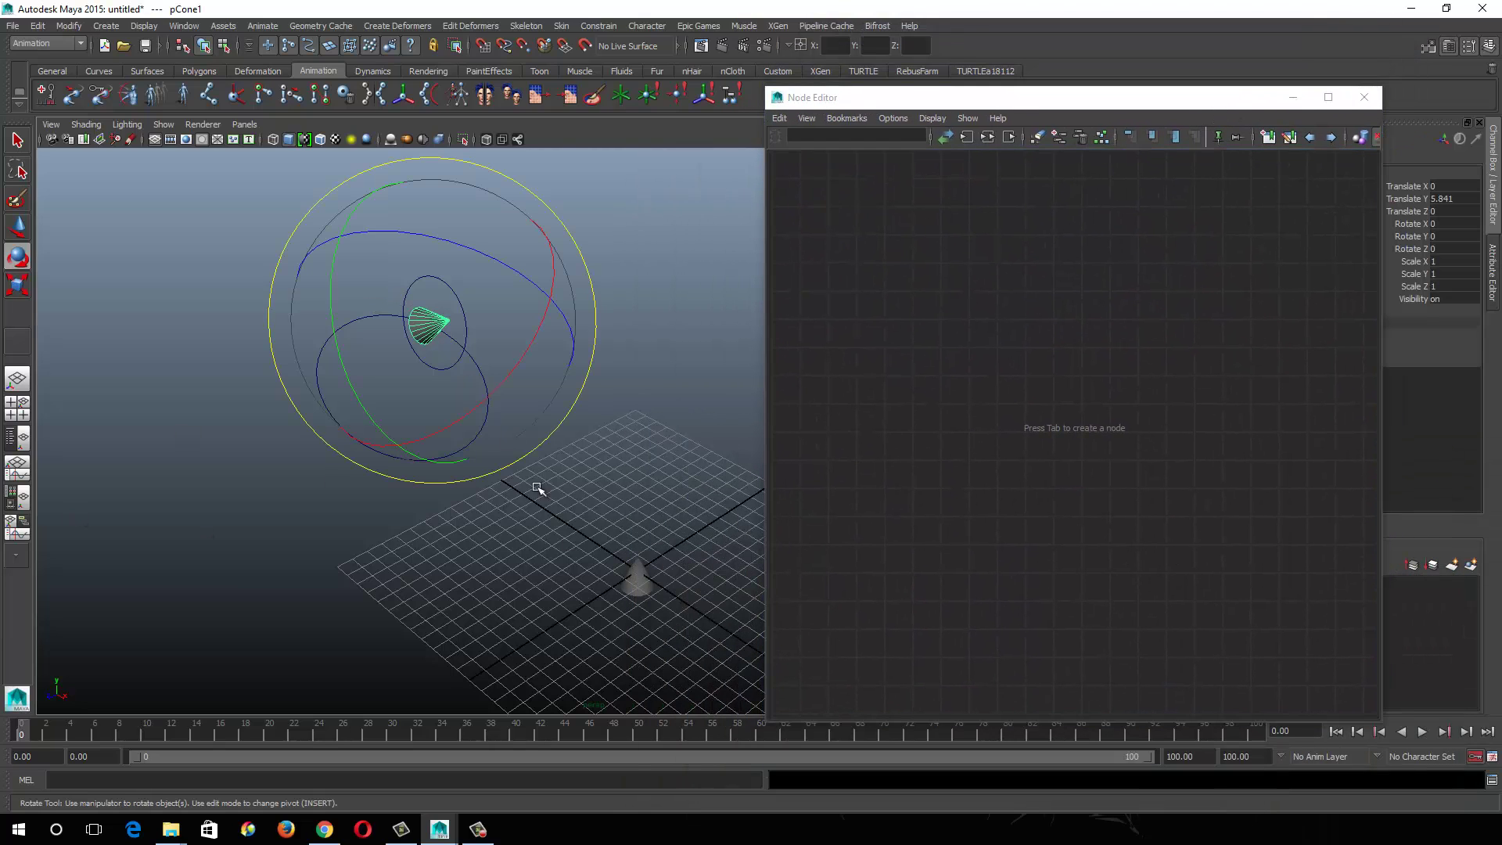
left_click(640, 583)
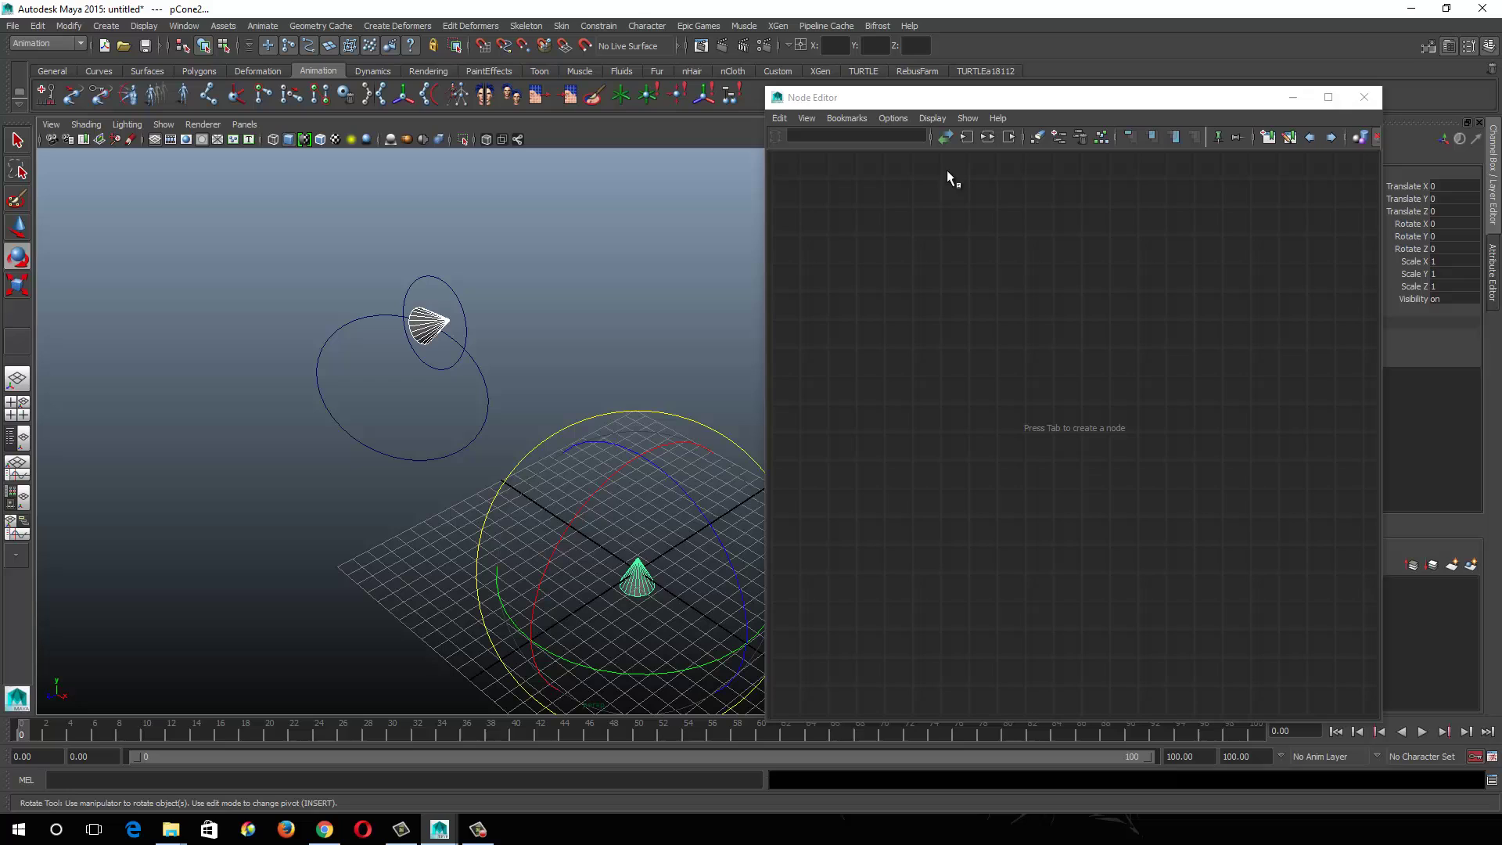
left_click(991, 138)
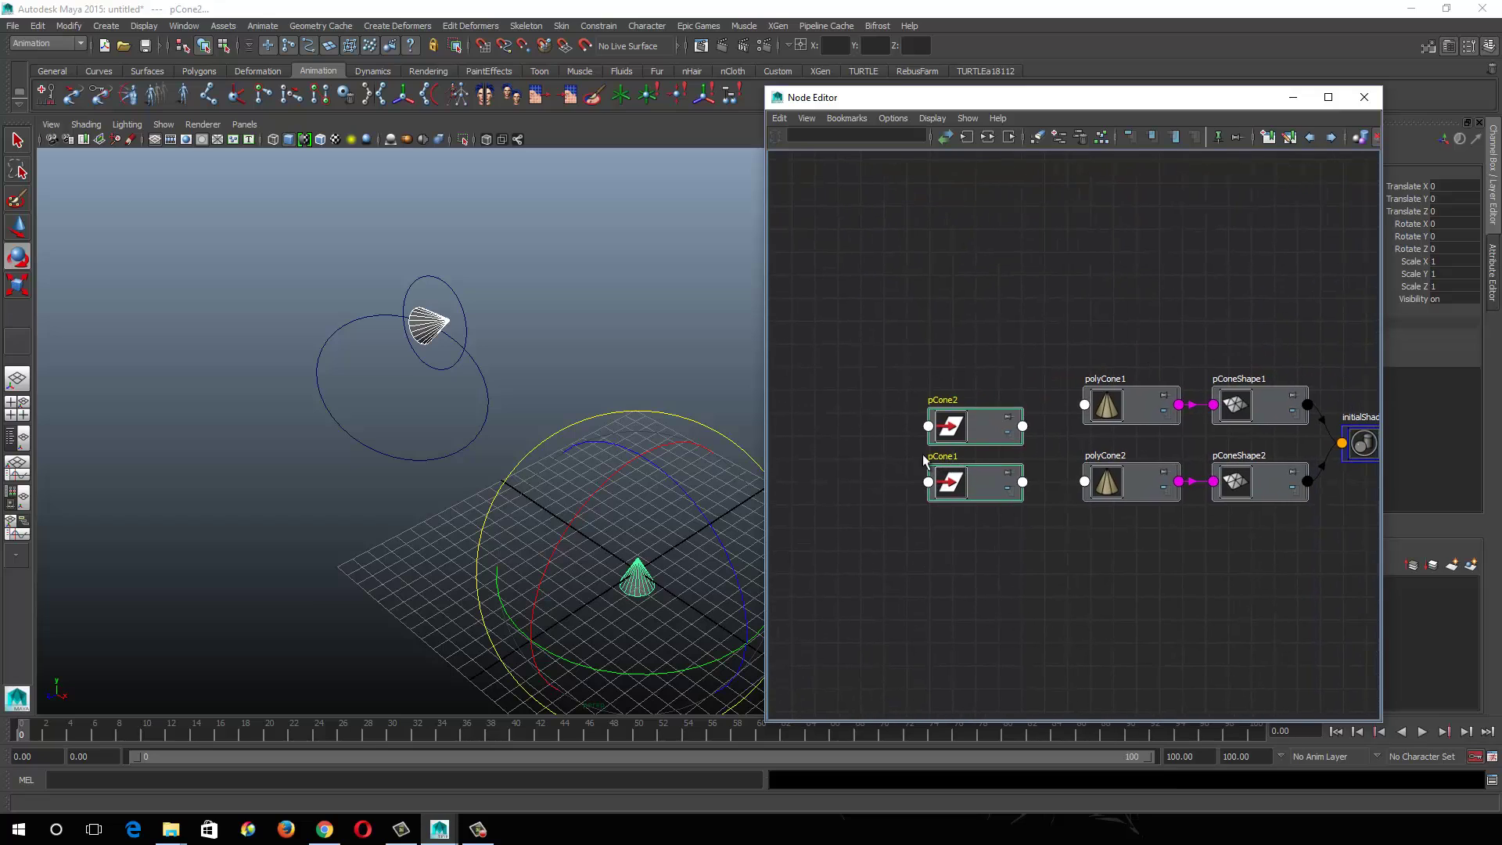
- Arrange the nodes with pCone2 above and pCone1 below left
left_click(1034, 553)
left_click_drag(974, 481, 899, 517)
left_click_drag(970, 425, 978, 327)
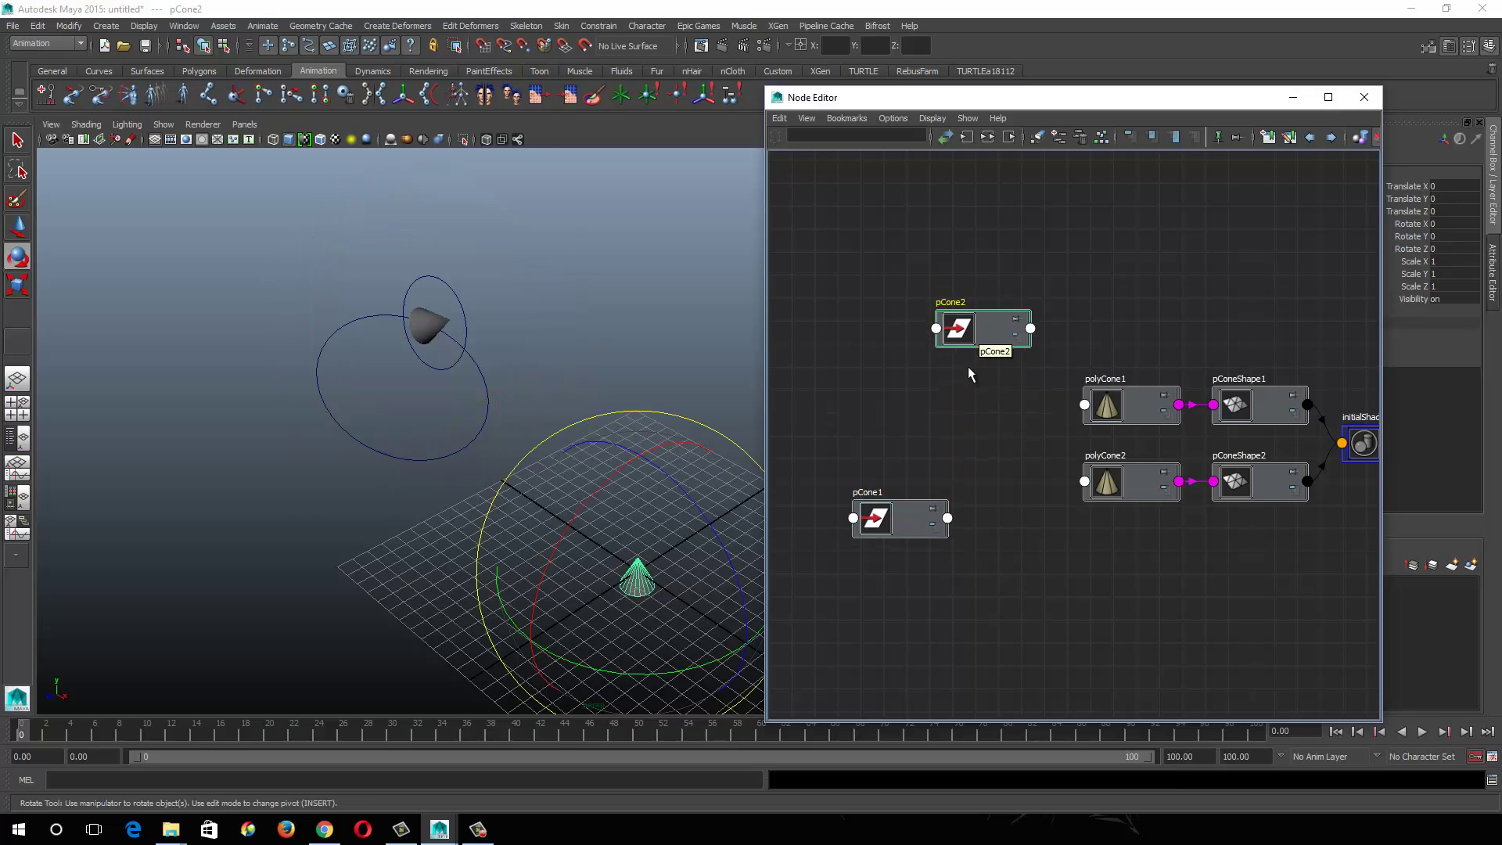
- Open Create Node from the Node Editor and scroll Maya Utilities to Decompose Matrix
right_click(950, 427)
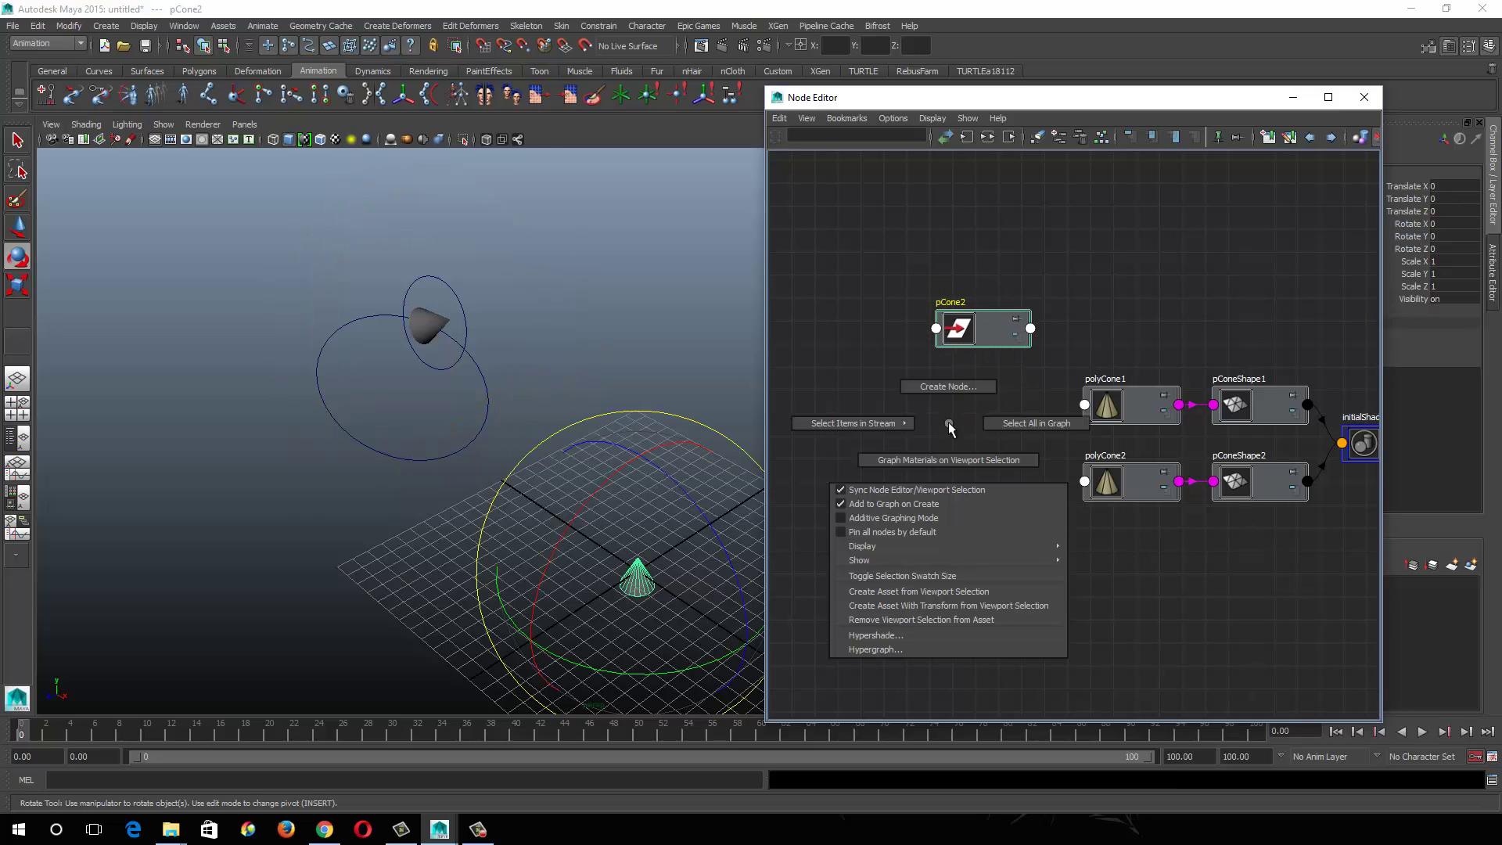
left_click(950, 395)
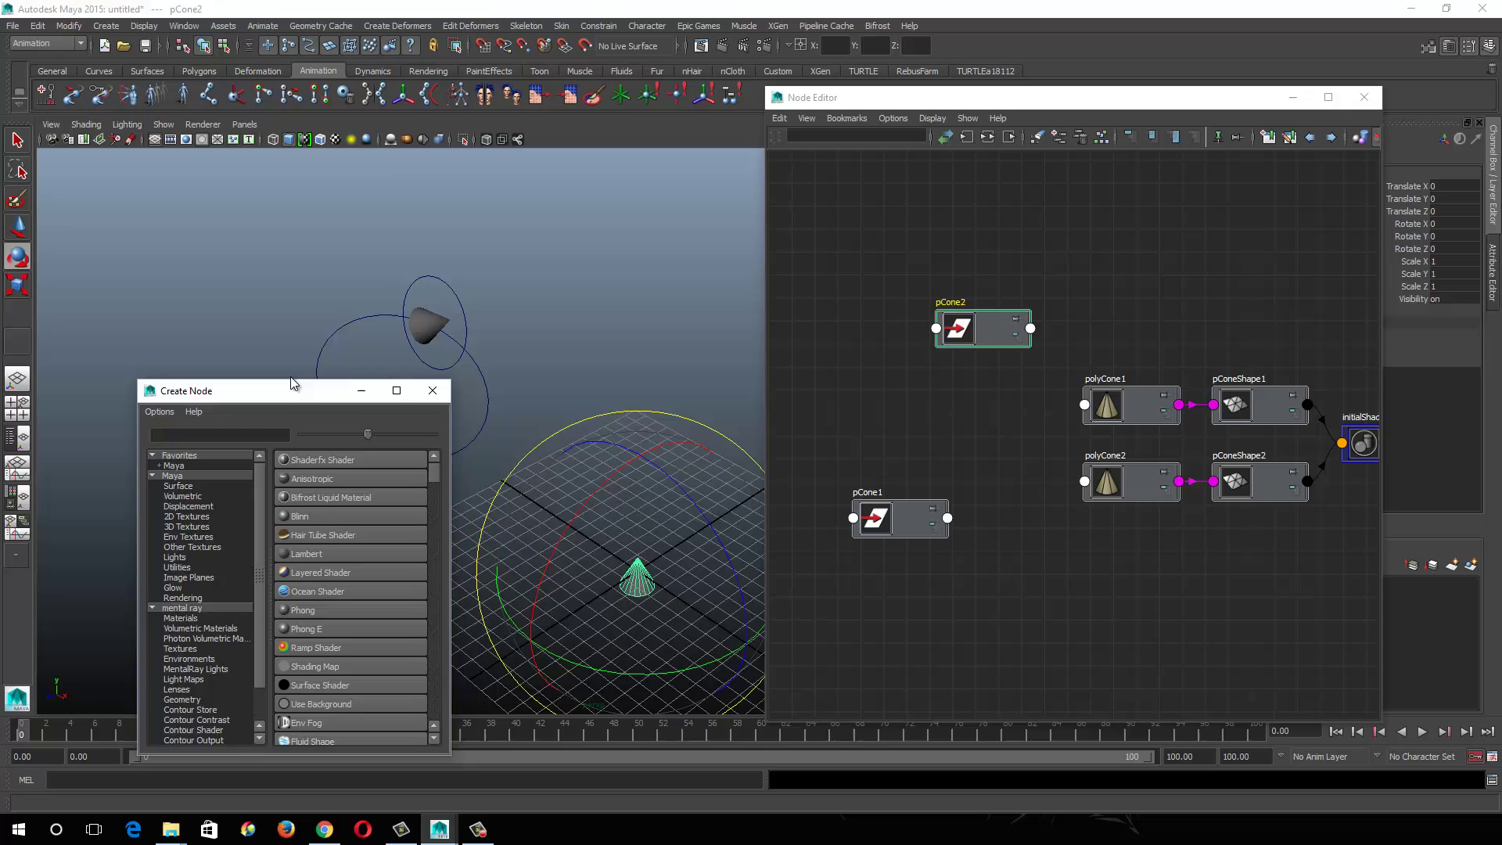
left_click_drag(289, 377, 210, 196)
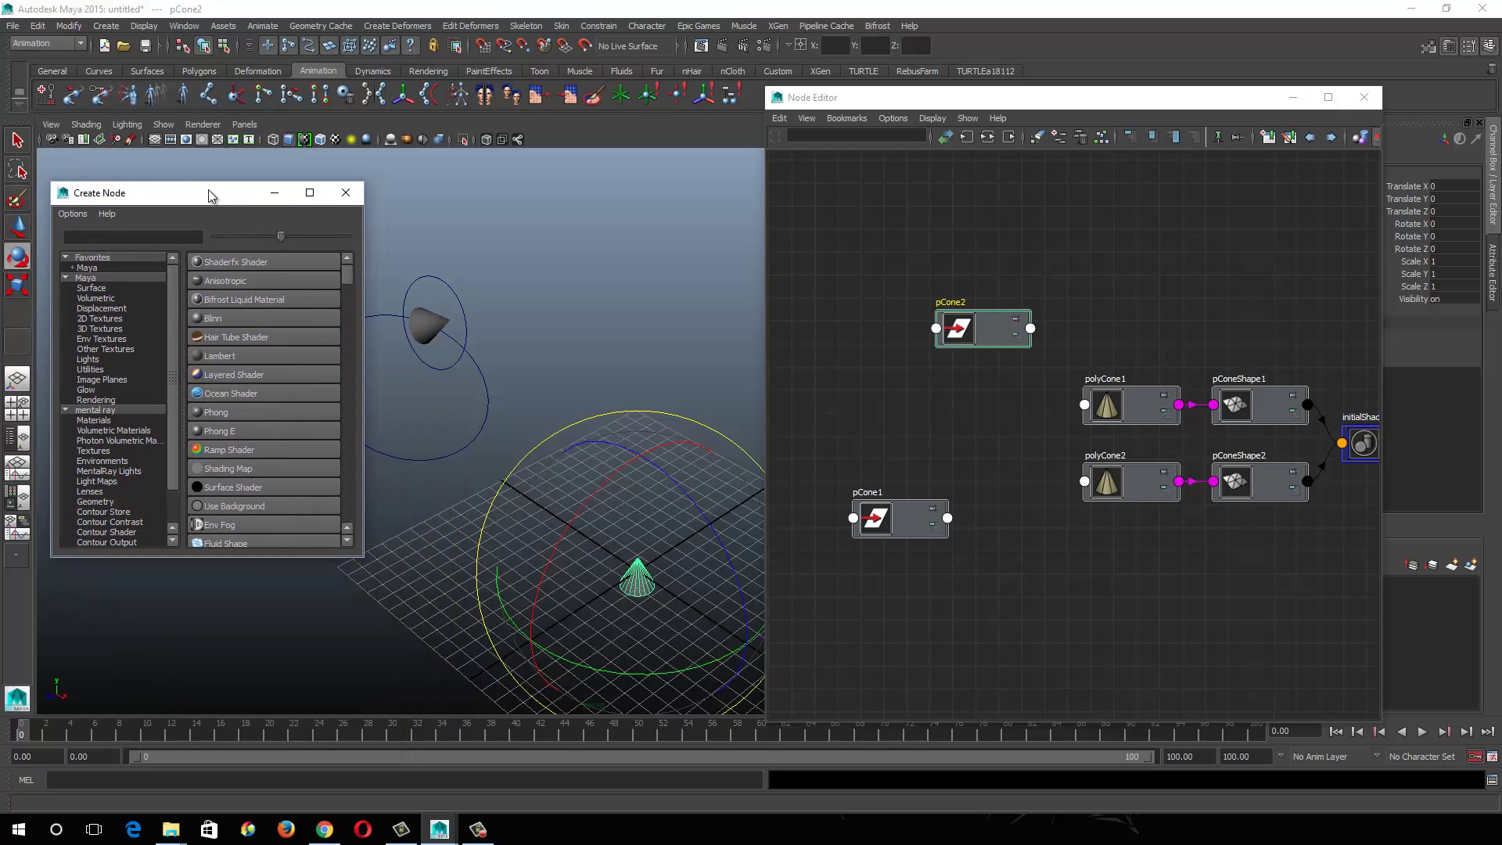
left_click(91, 369)
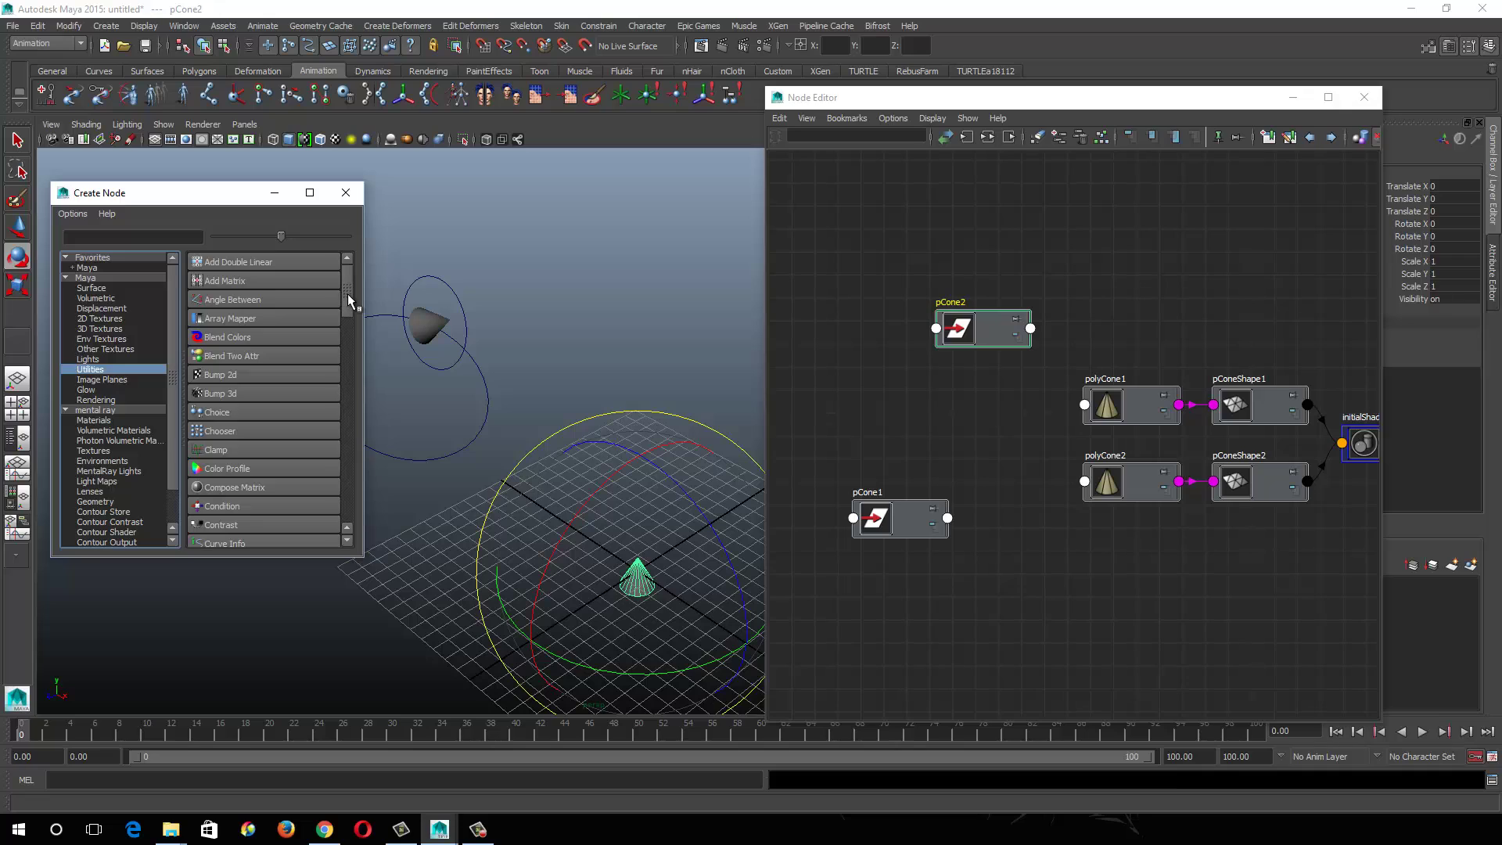
left_click_drag(349, 293, 350, 324)
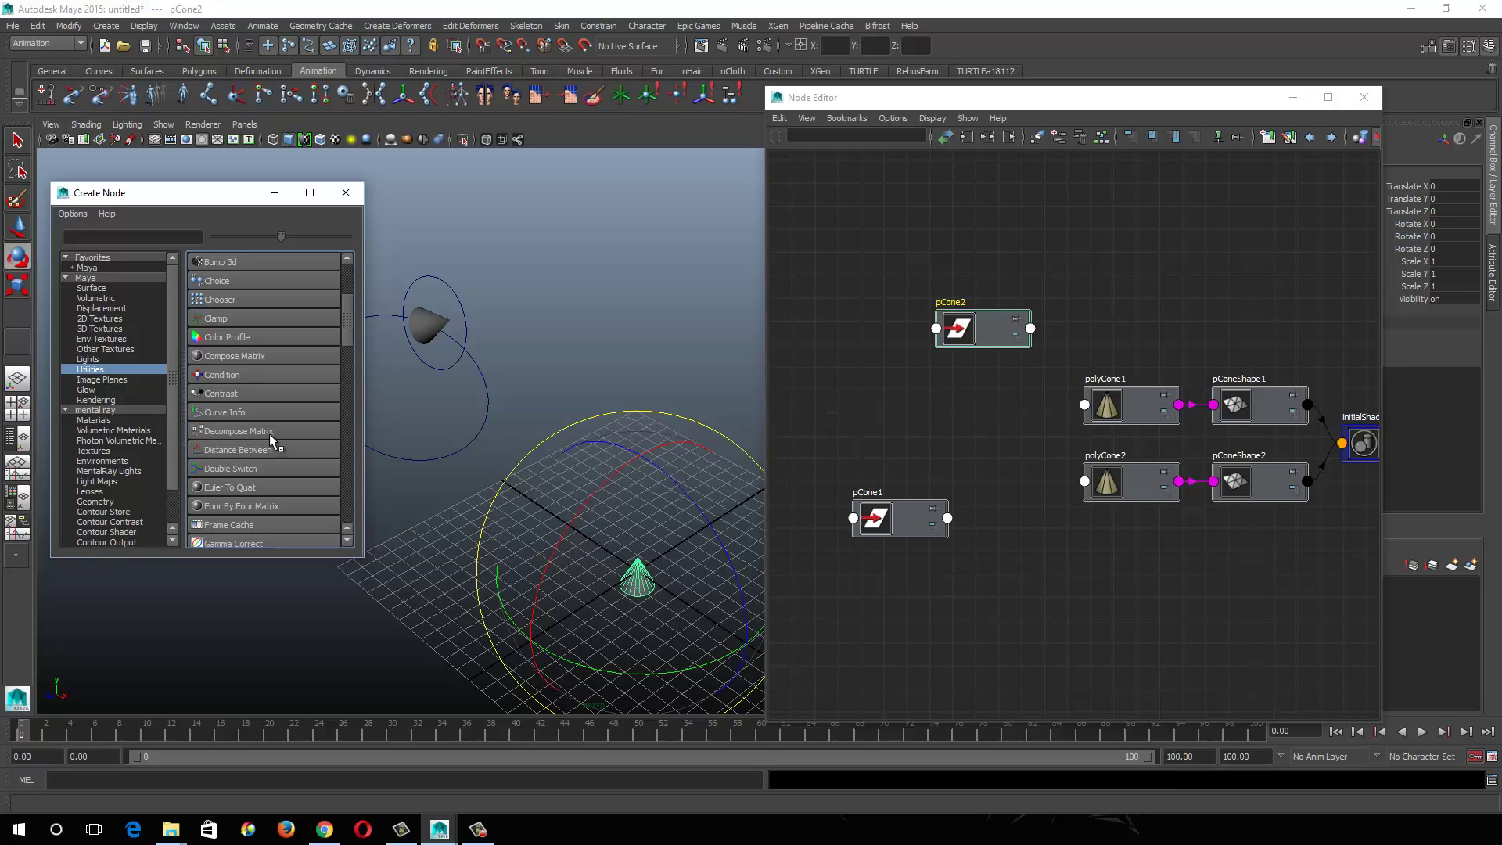
- Create decomposeMatrix1, drop pCone1's World Matrix[0] on it, and list its inputs via Other..
left_click(221, 432)
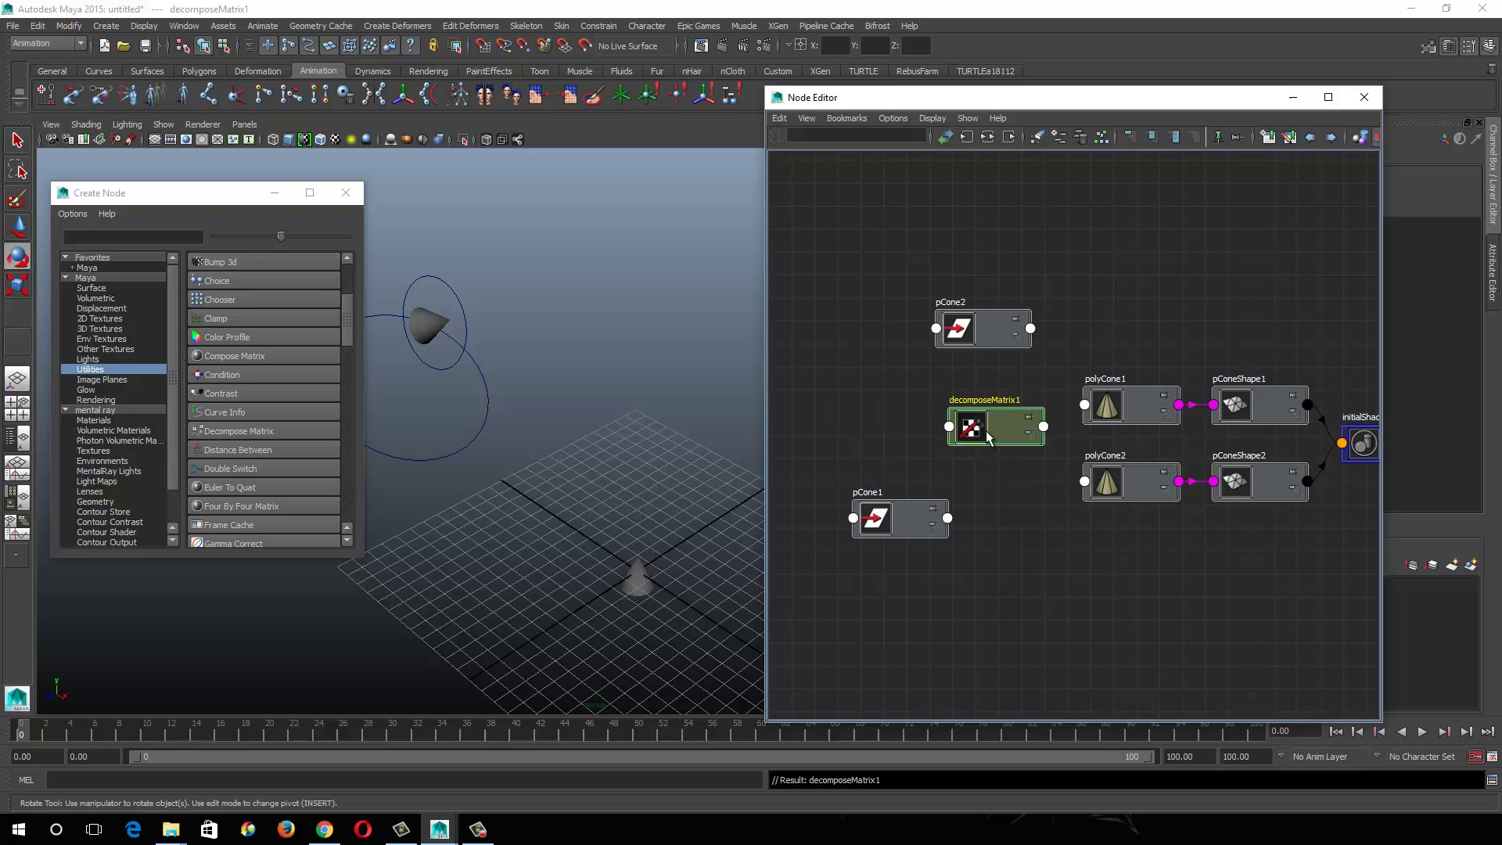
left_click(968, 428)
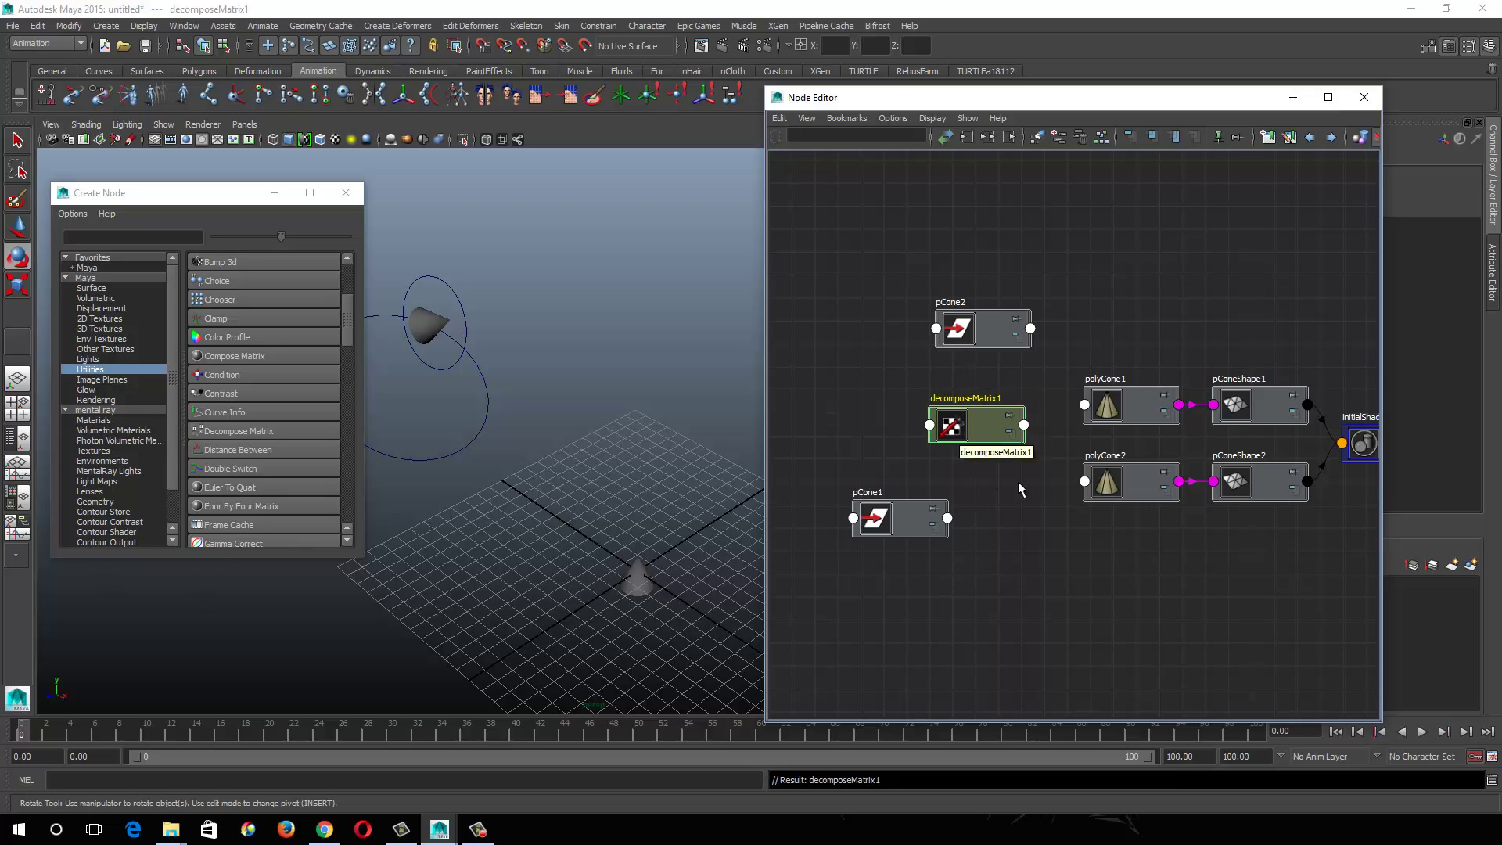
left_click(947, 519)
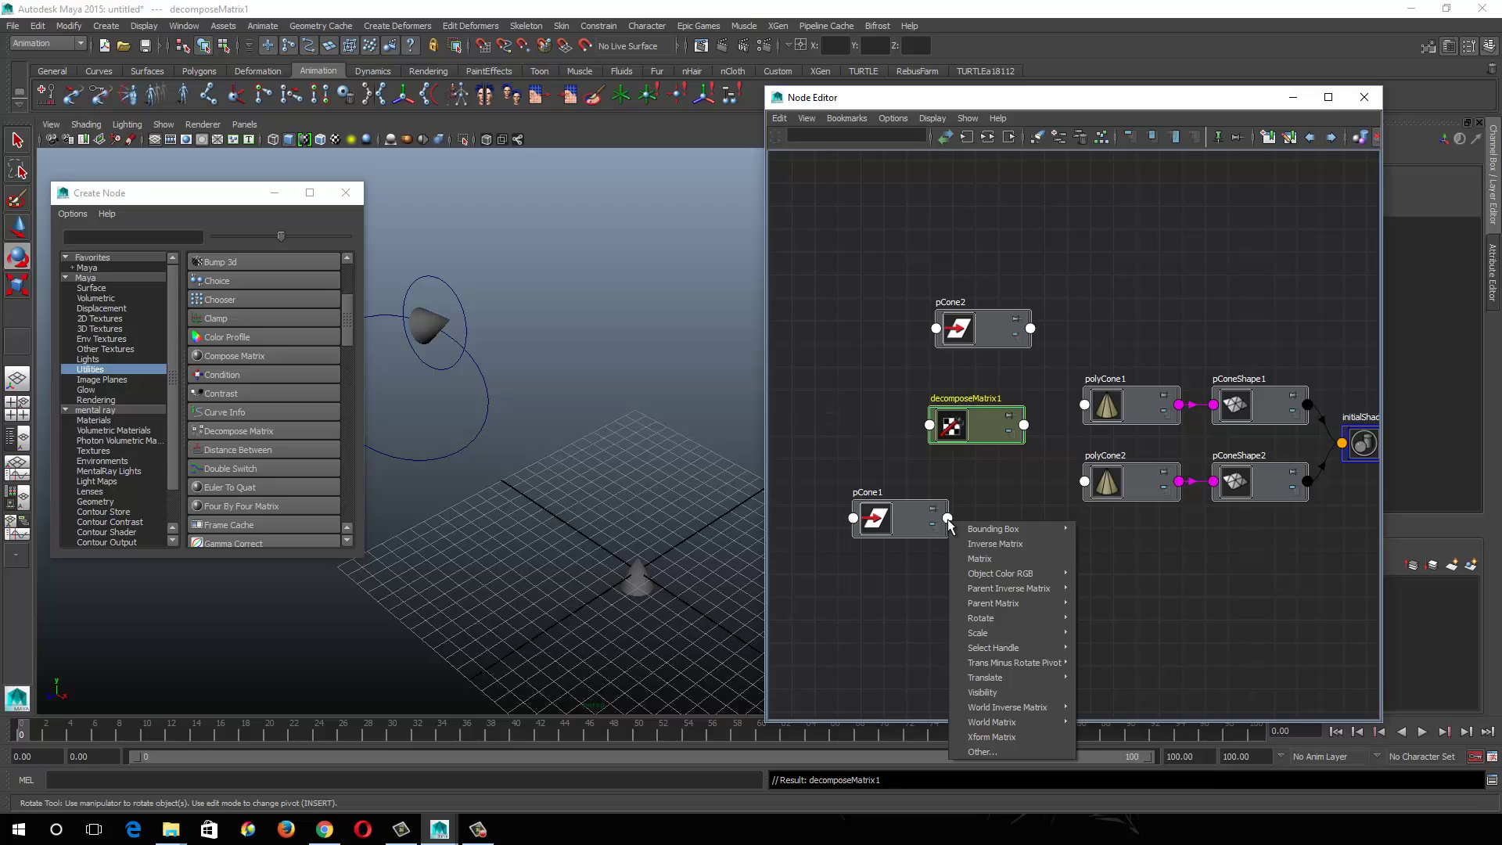
mouse_move(1009, 726)
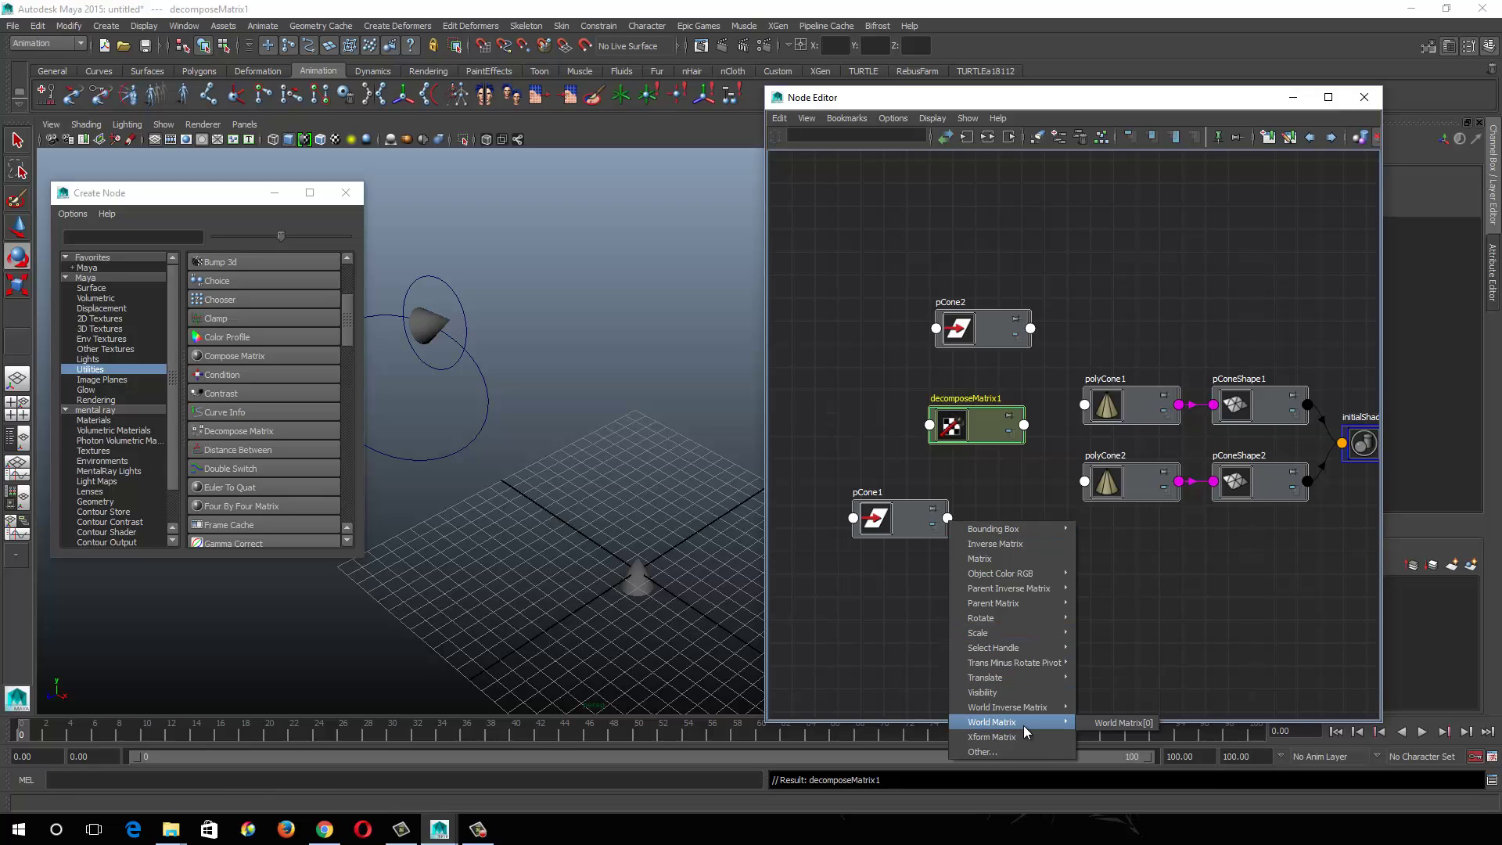
left_click(894, 578)
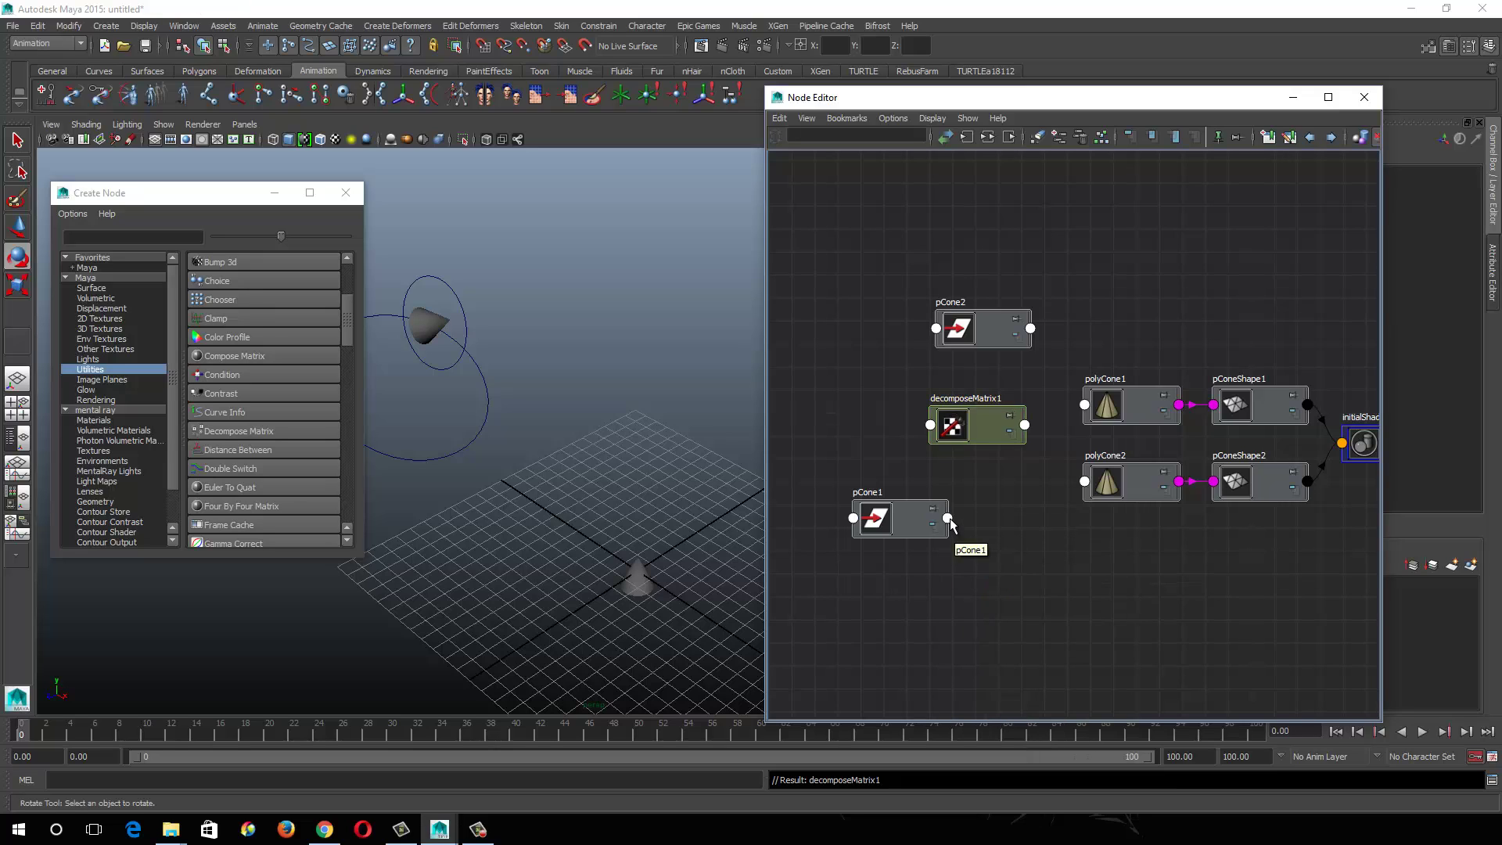
left_click(948, 517)
mouse_move(1027, 721)
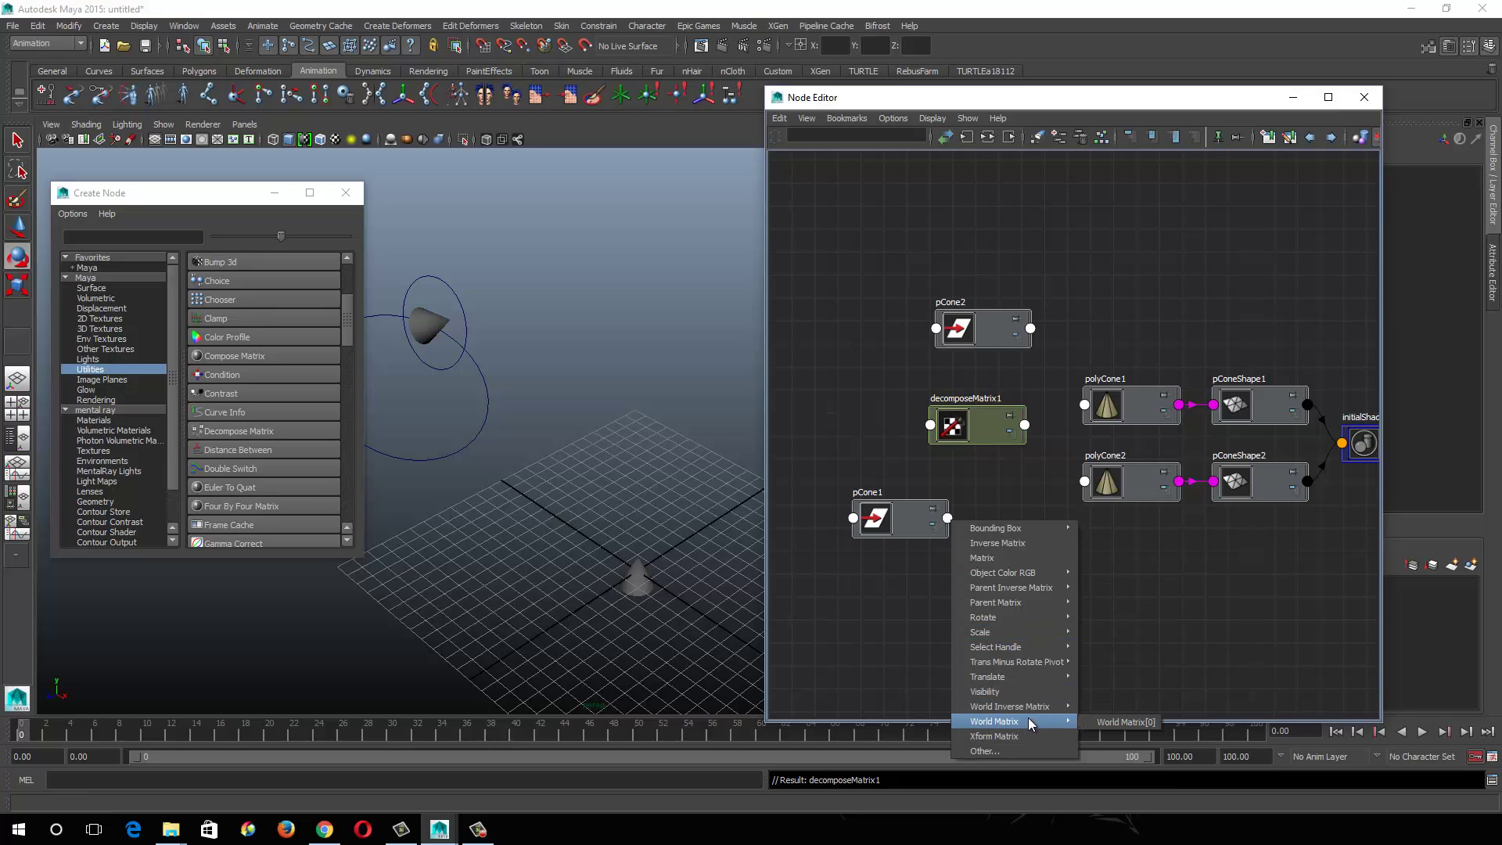
left_click(1106, 721)
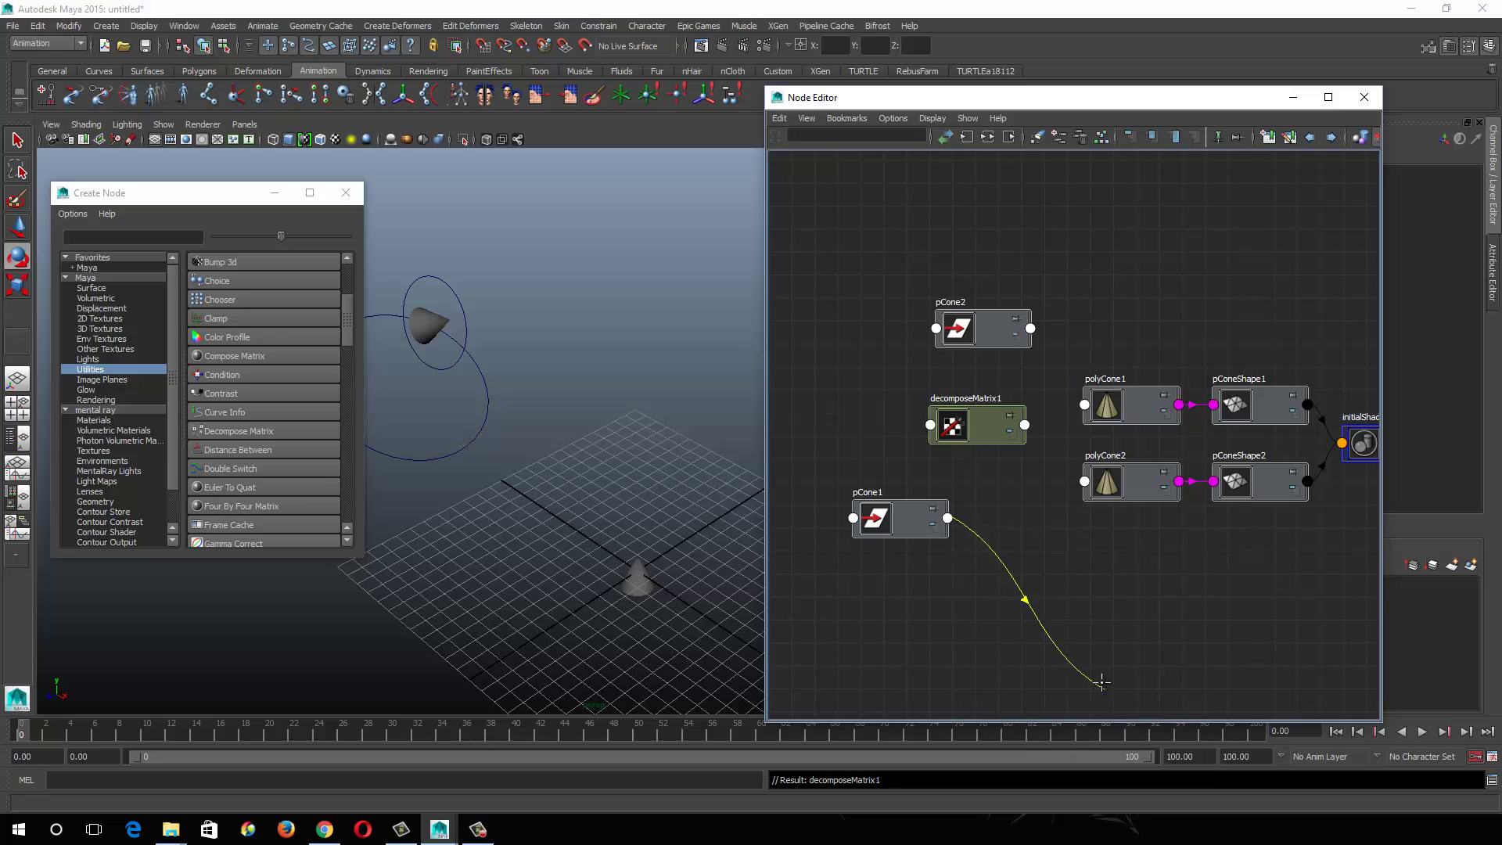
left_click(930, 425)
left_click(930, 426)
left_click(934, 434)
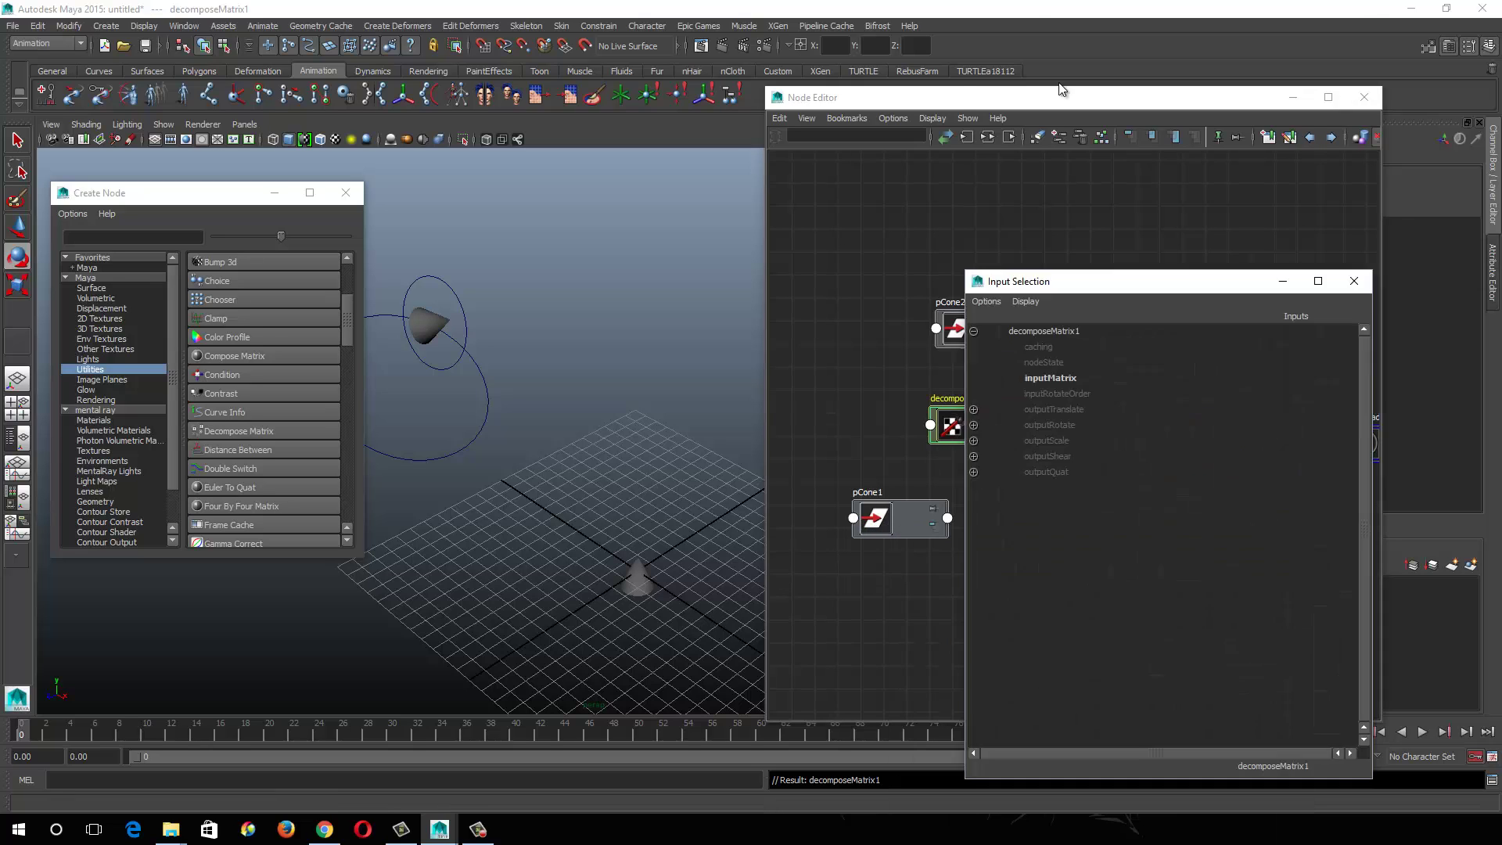
- Close the input list and open the Connection Editor from General Editors
left_click_drag(1081, 283, 623, 180)
left_click(902, 176)
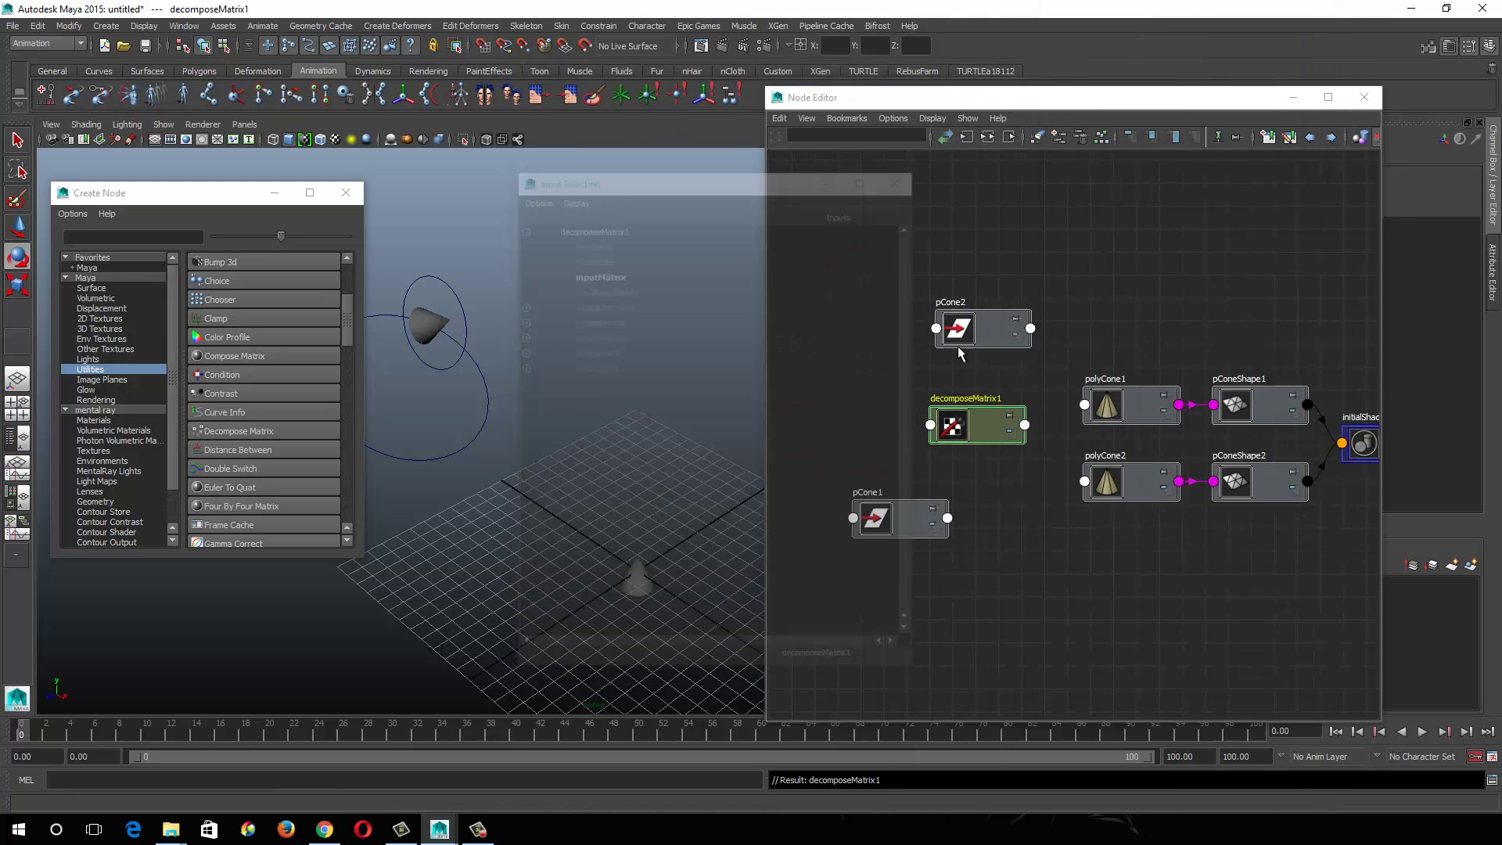
left_click(202, 28)
mouse_move(297, 49)
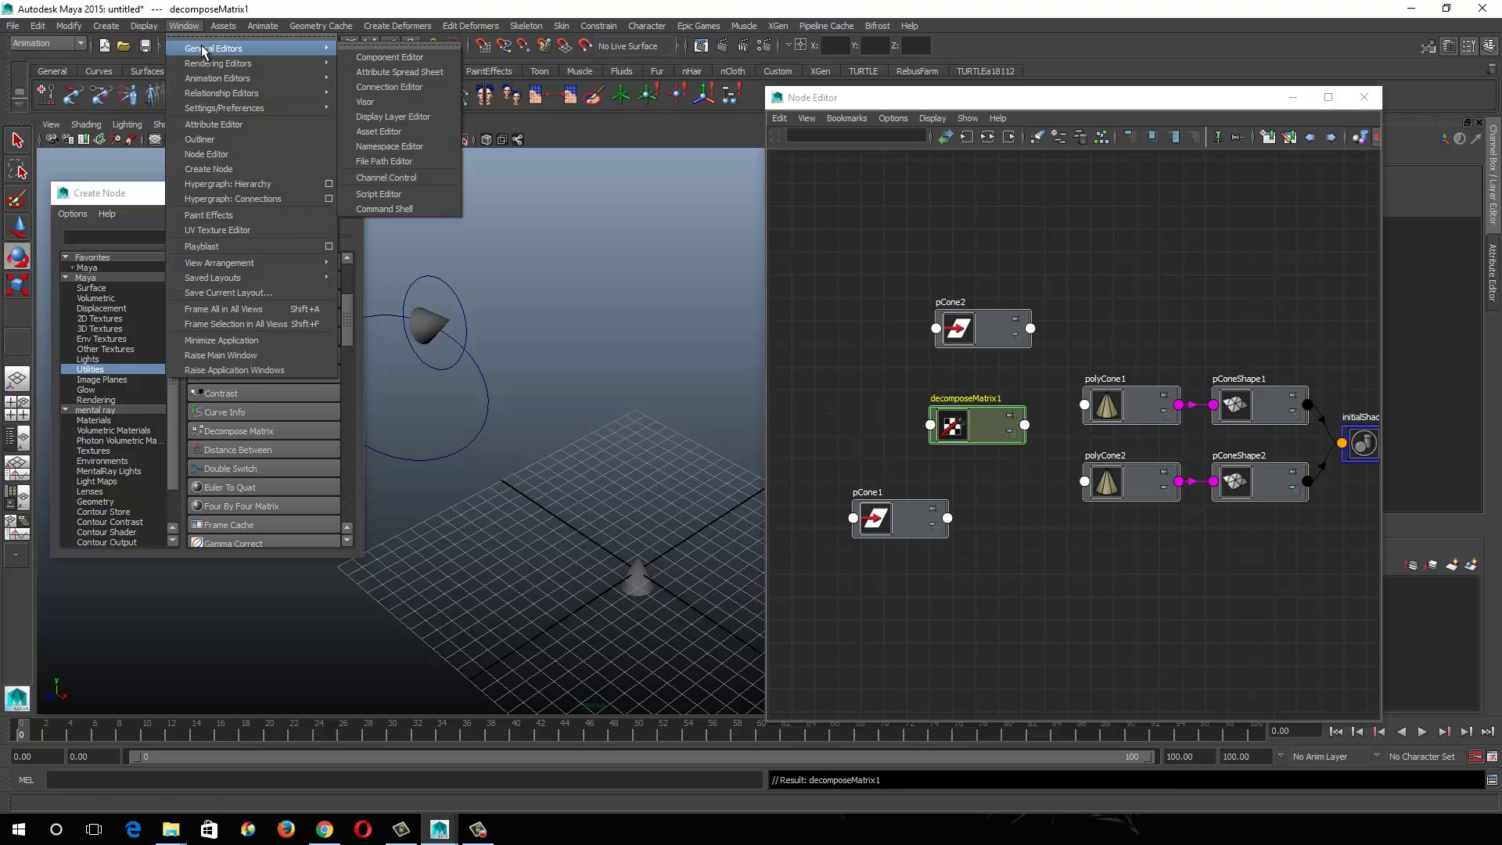
left_click(406, 84)
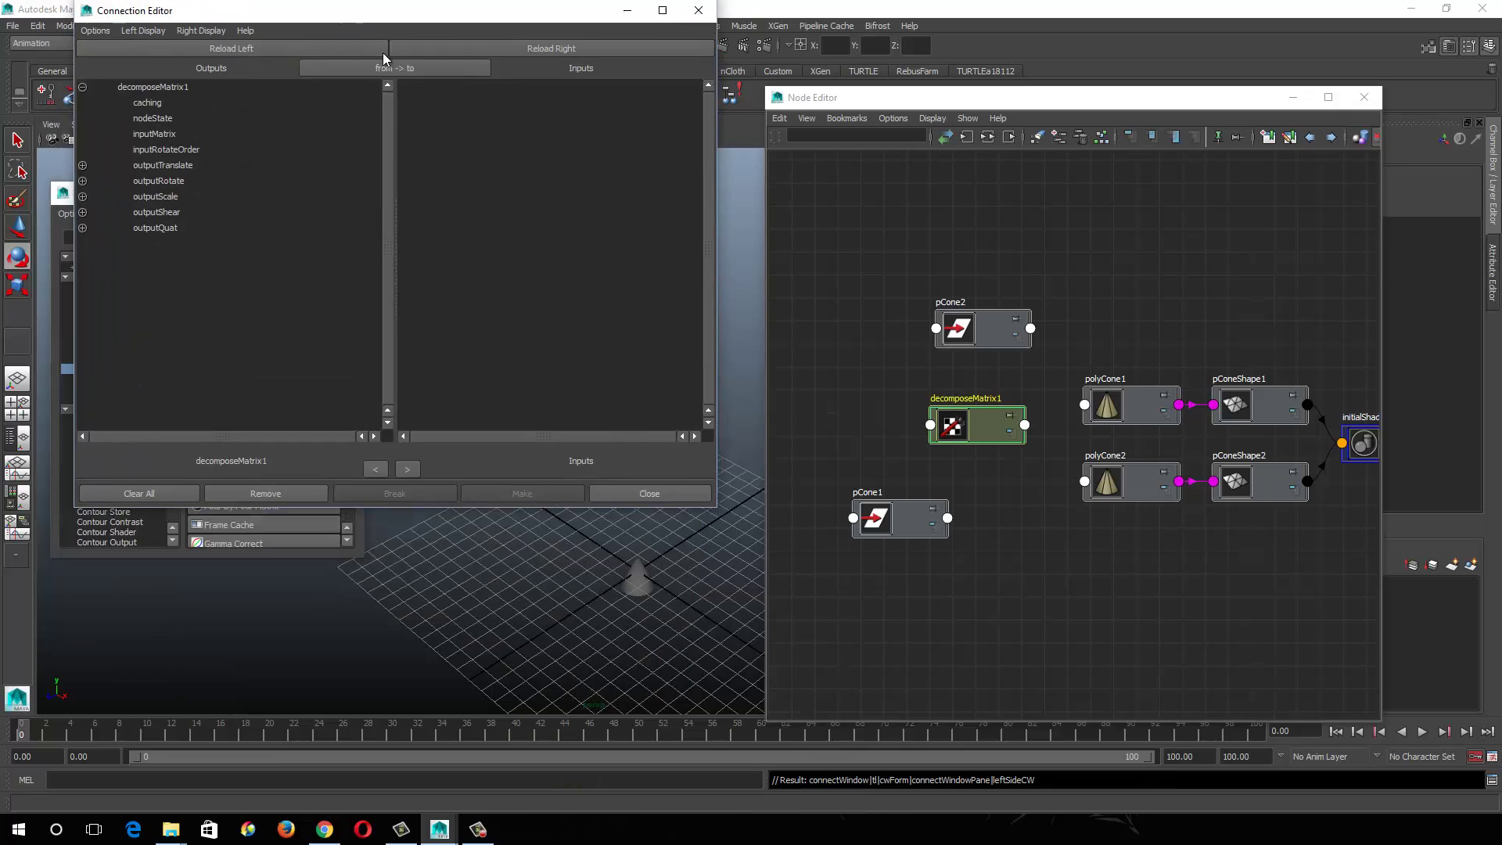
left_click_drag(395, 18, 390, 105)
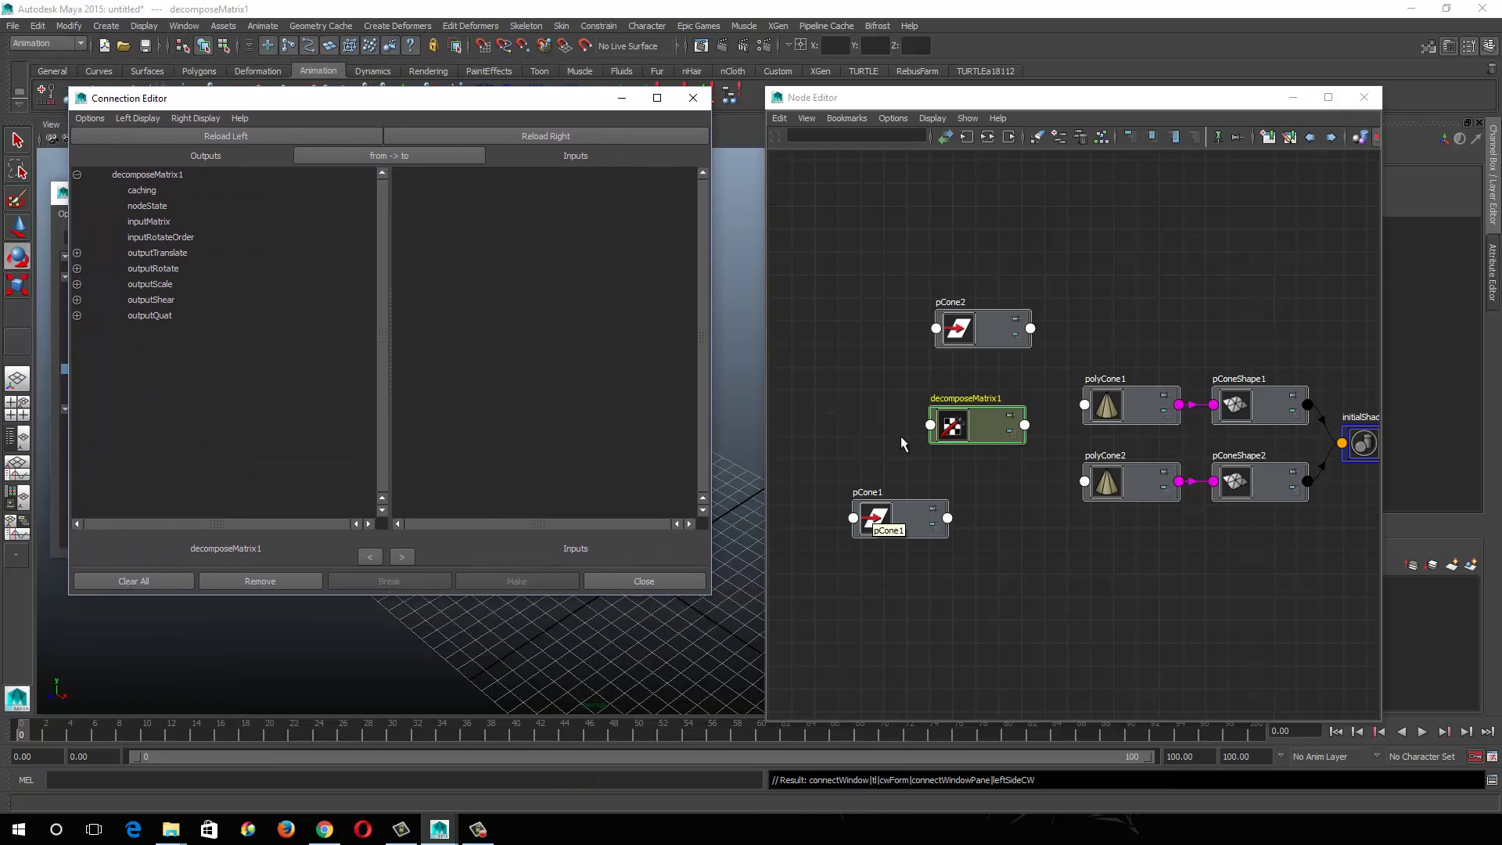
- Load pCone1 left and decomposeMatrix1 right, then connect worldMatrix to inputMatrix
left_click(892, 518)
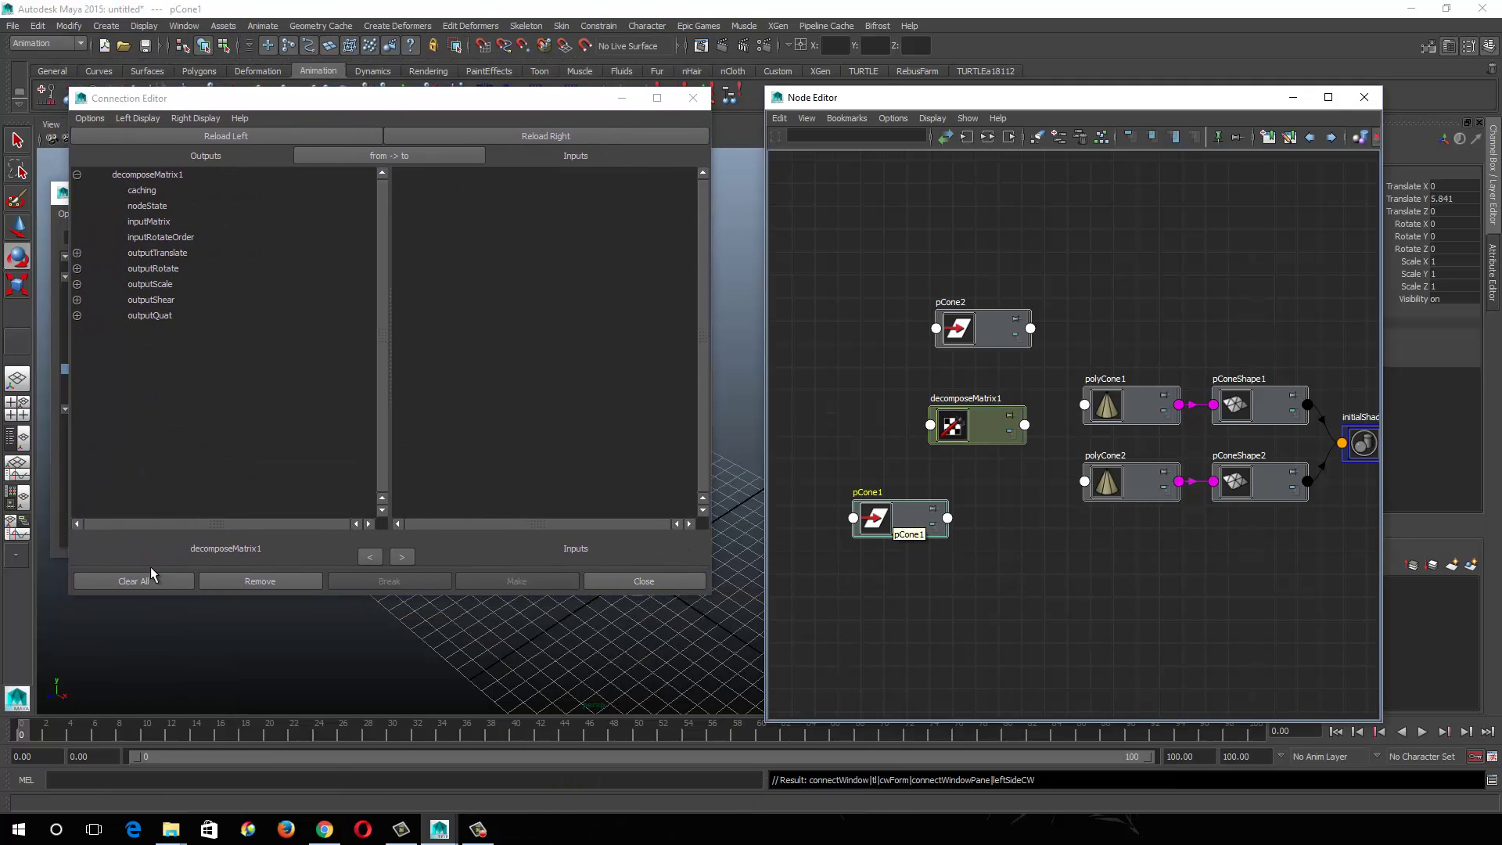
left_click(197, 137)
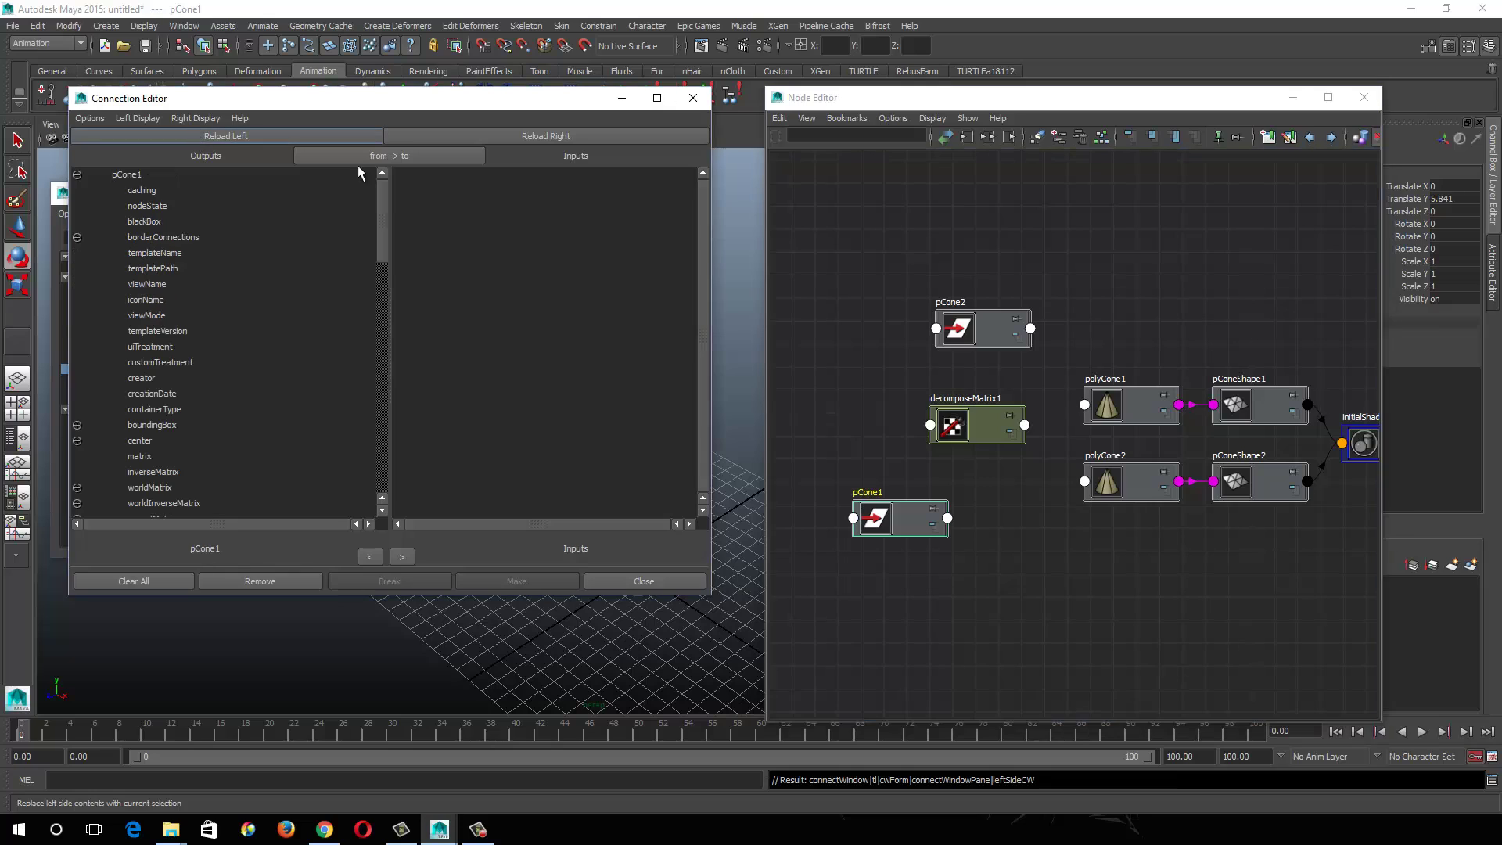
left_click(1006, 429)
left_click(491, 135)
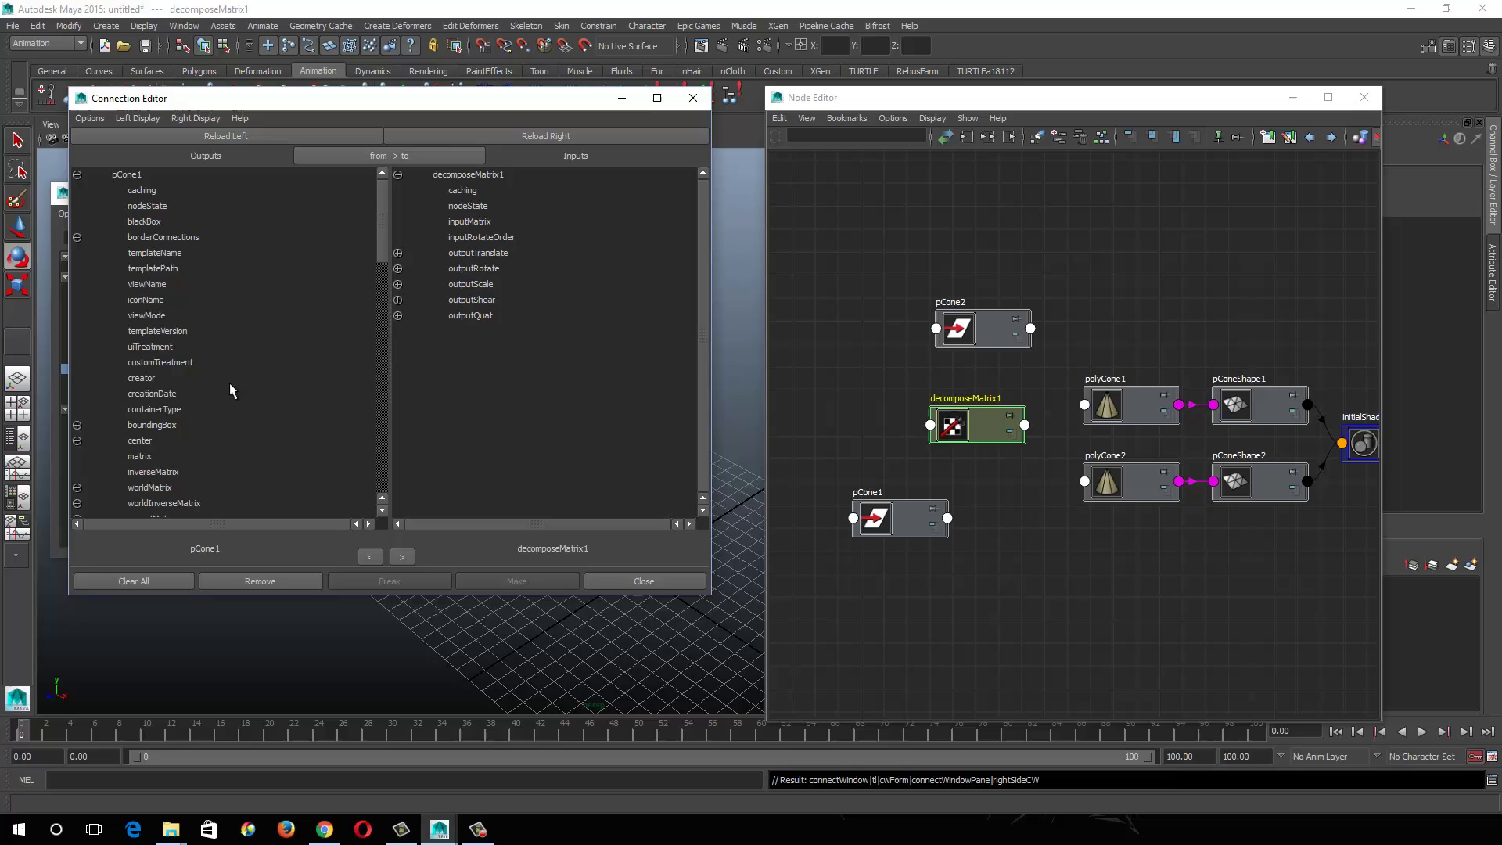
scroll(229, 383, "down", 5)
scroll(228, 383, "up", 5)
left_click(155, 489)
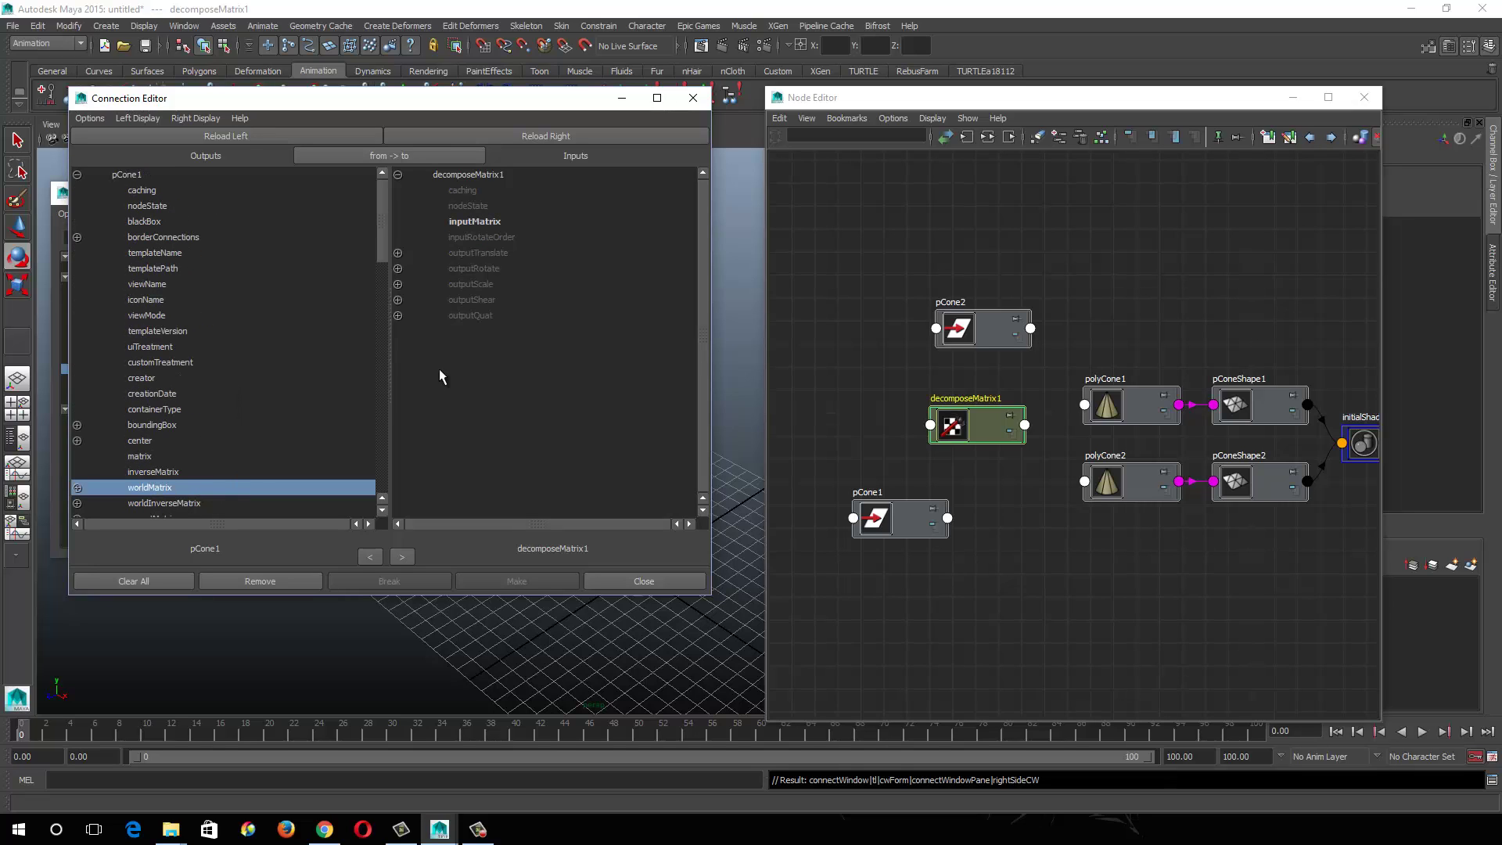
left_click(480, 222)
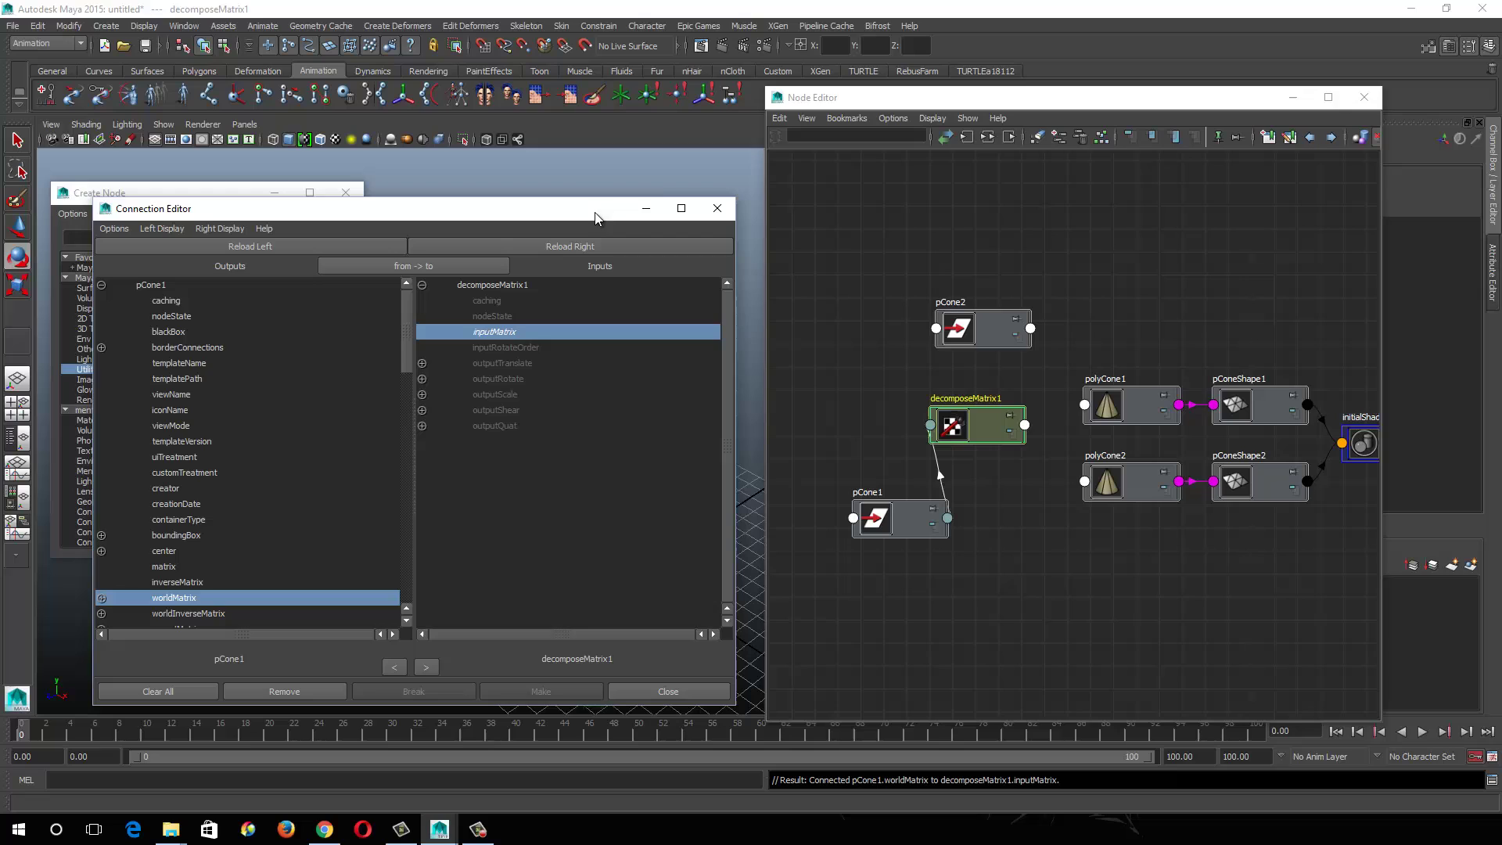
- Bring the Connection Editor back as a smaller window placed up and left
left_click(717, 208)
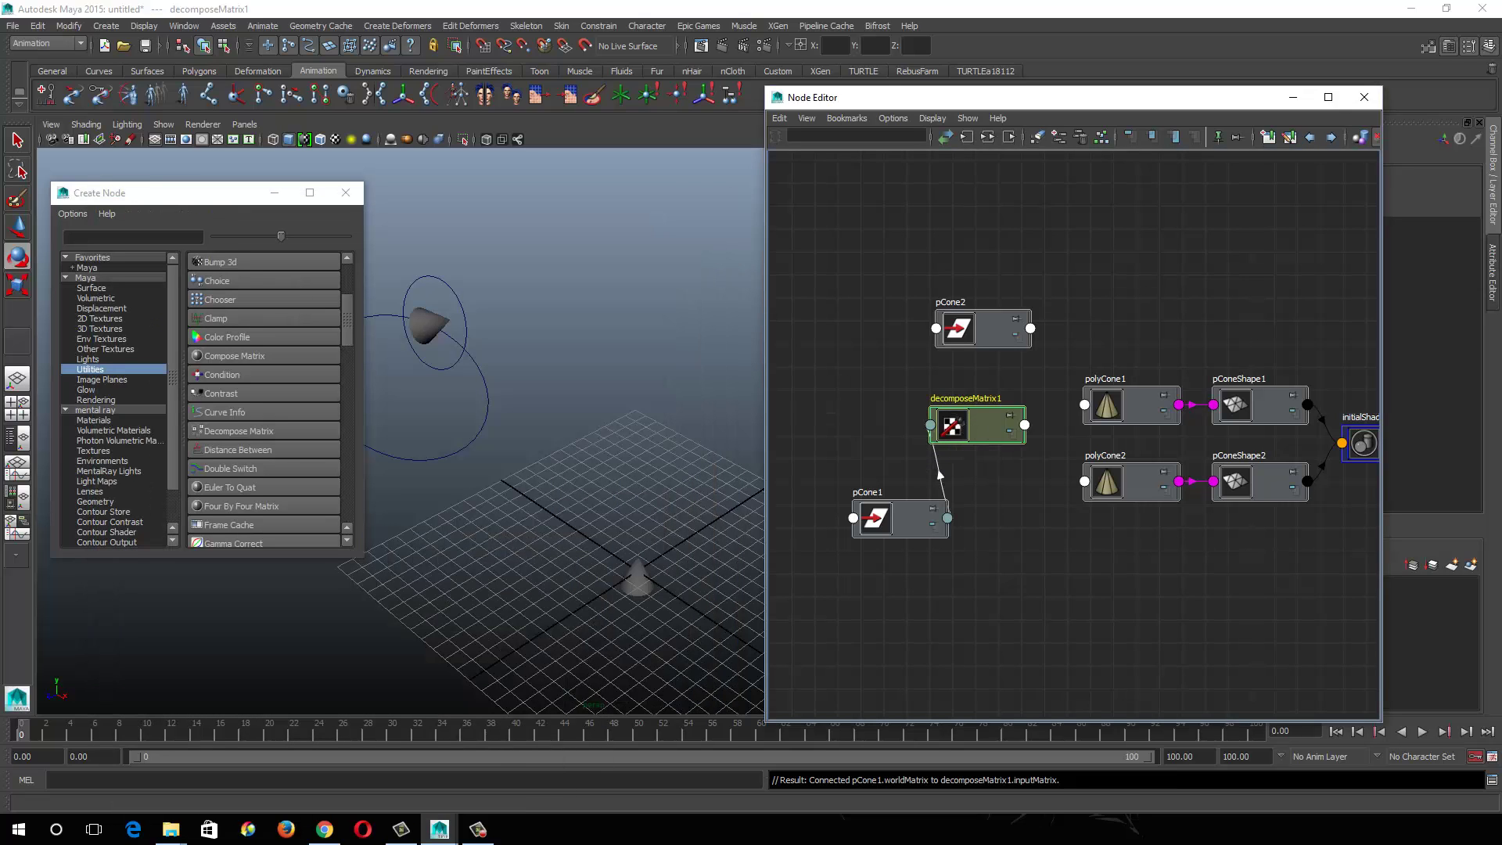
double_click(939, 474)
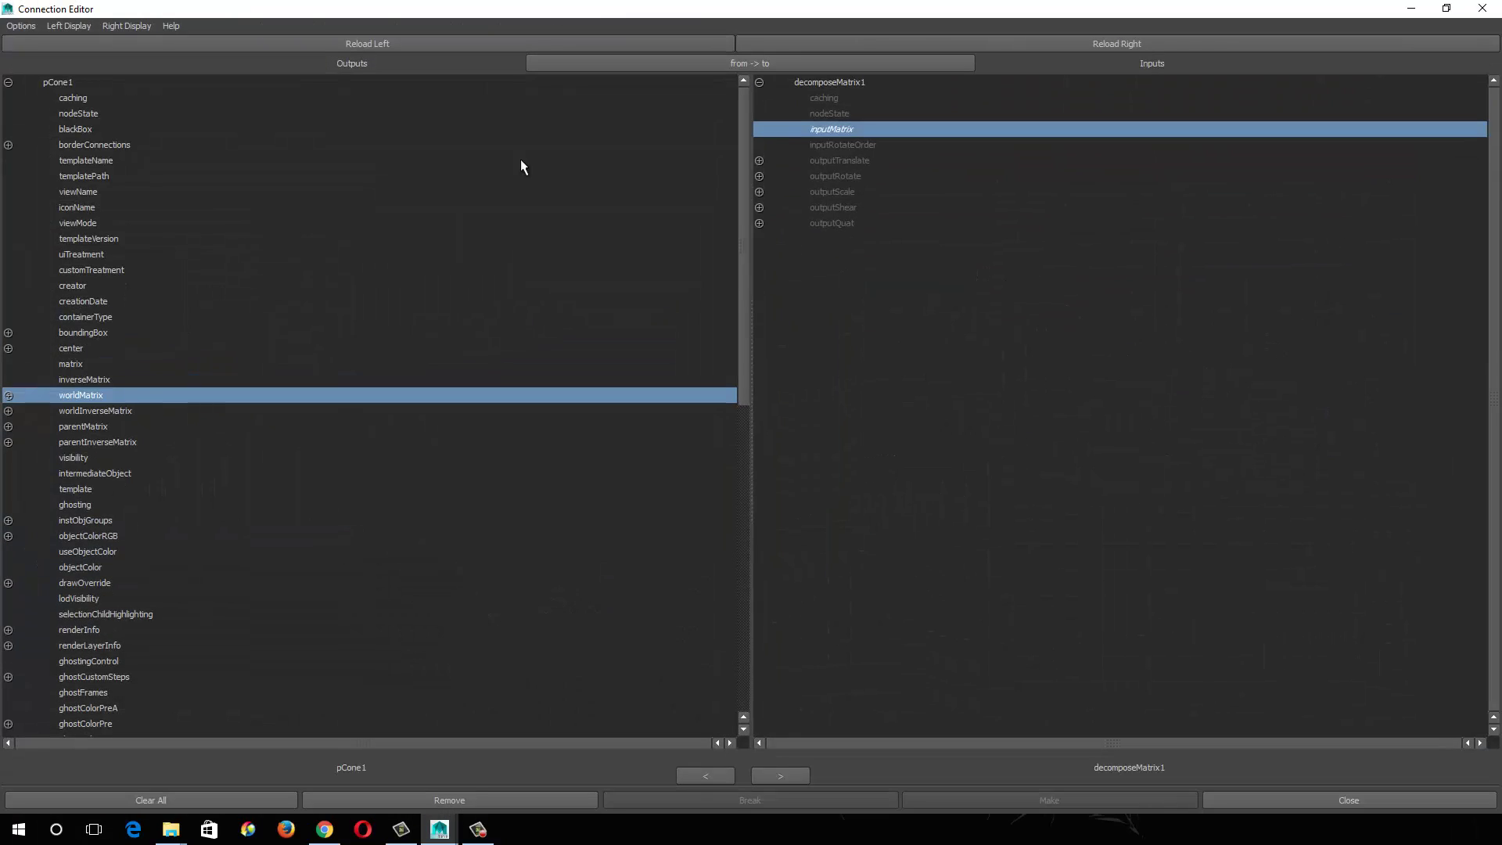
left_click(1447, 11)
left_click_drag(537, 205, 493, 139)
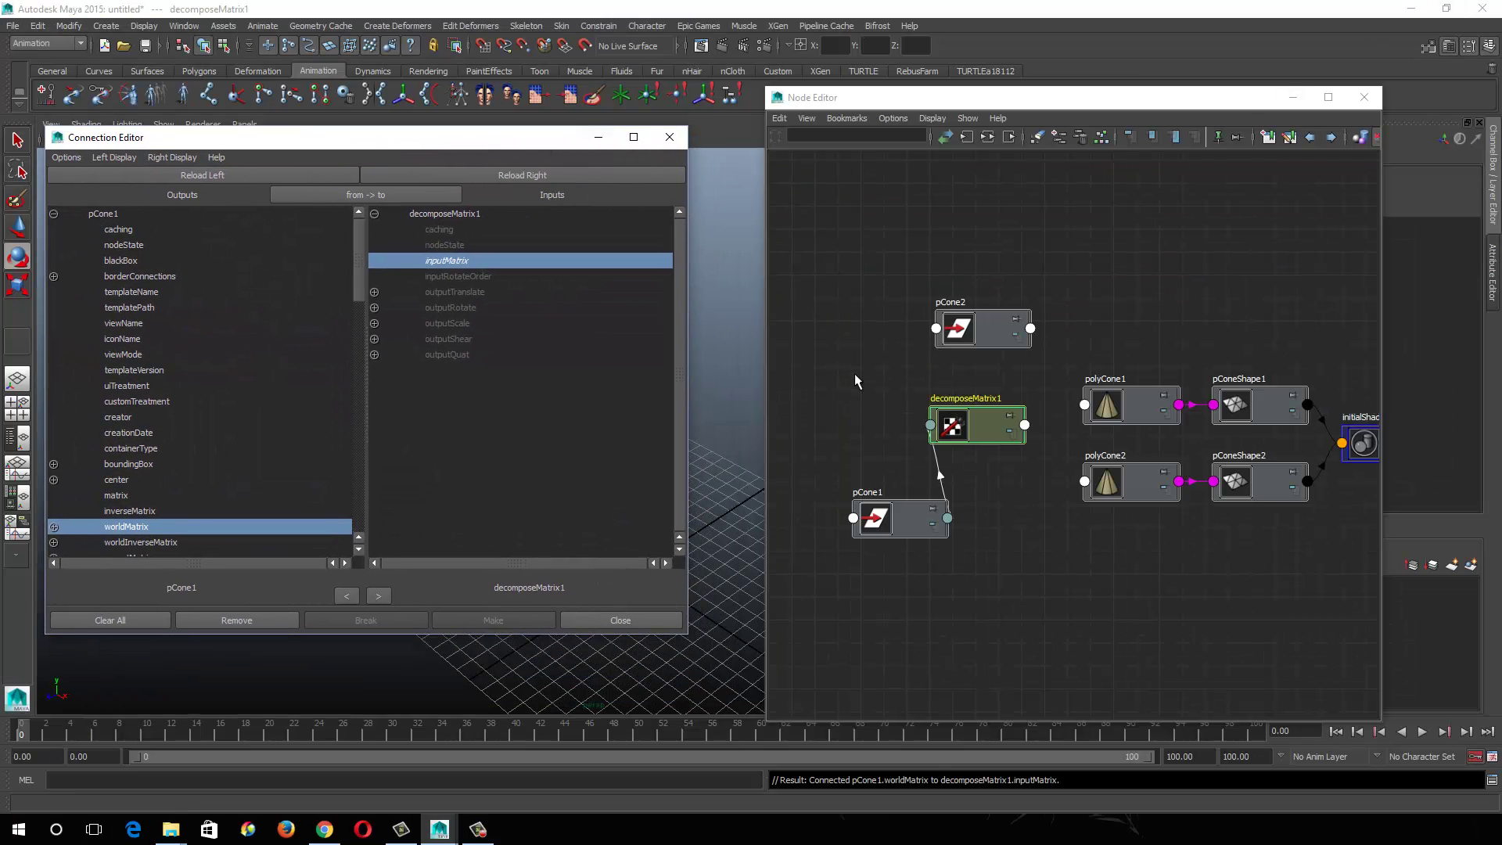
- Load decomposeMatrix1 left and pCone2 right, then connect outputRotate to rotate
left_click(154, 173)
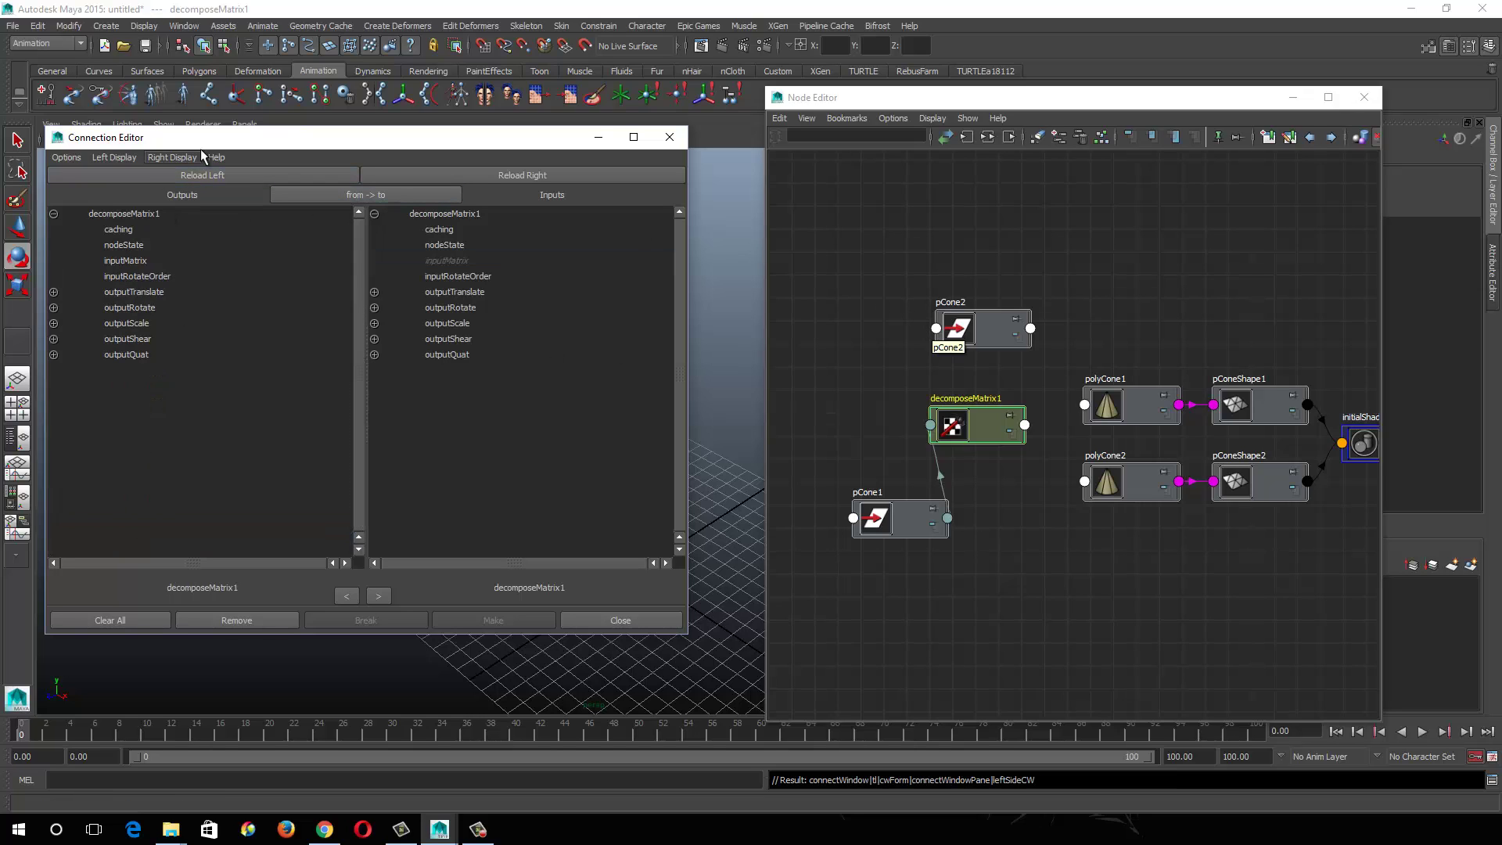
left_click(978, 340)
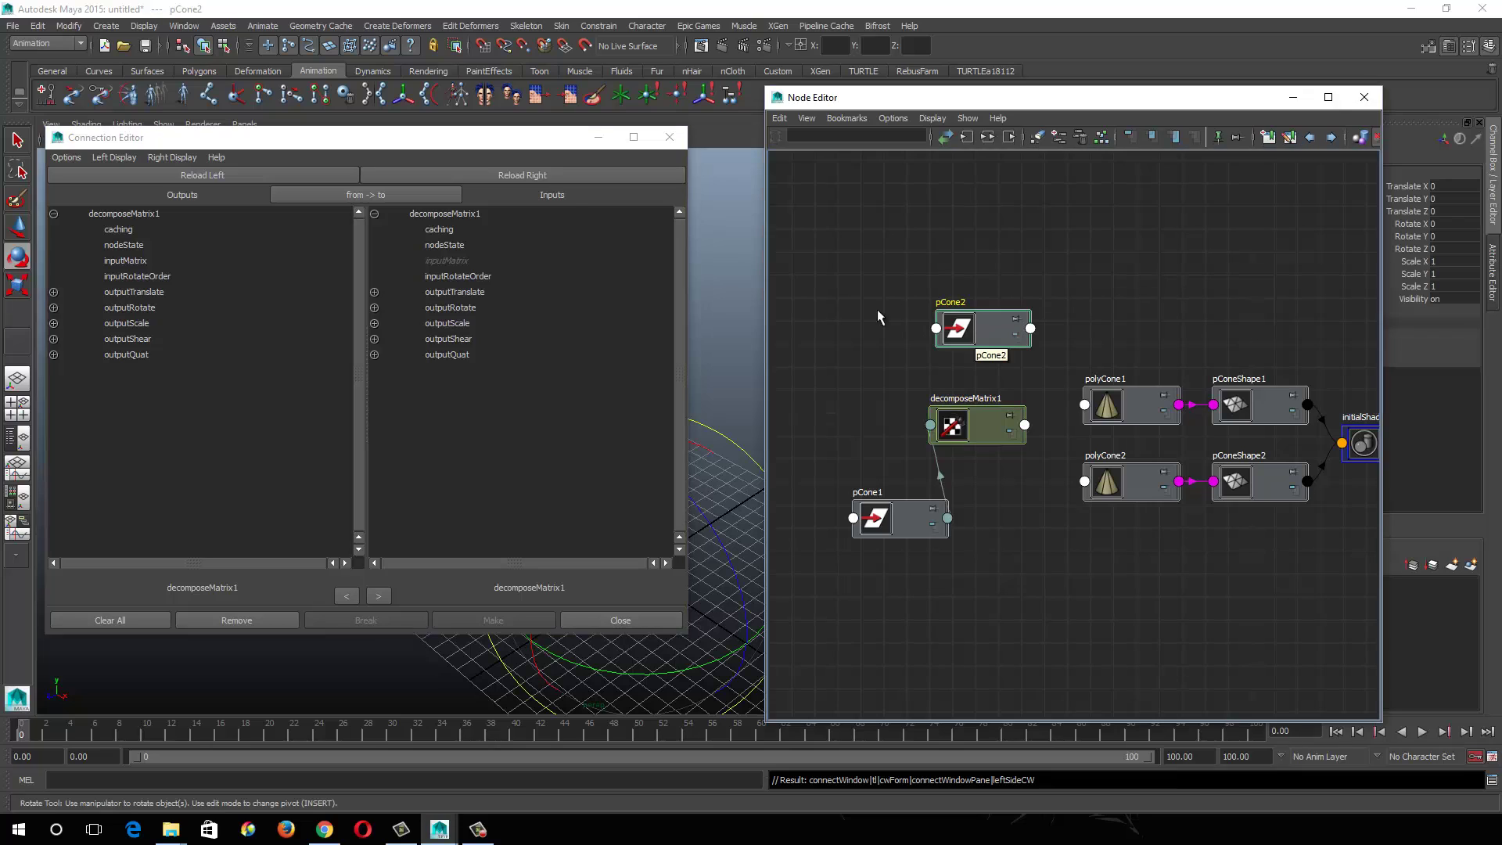
left_click(563, 177)
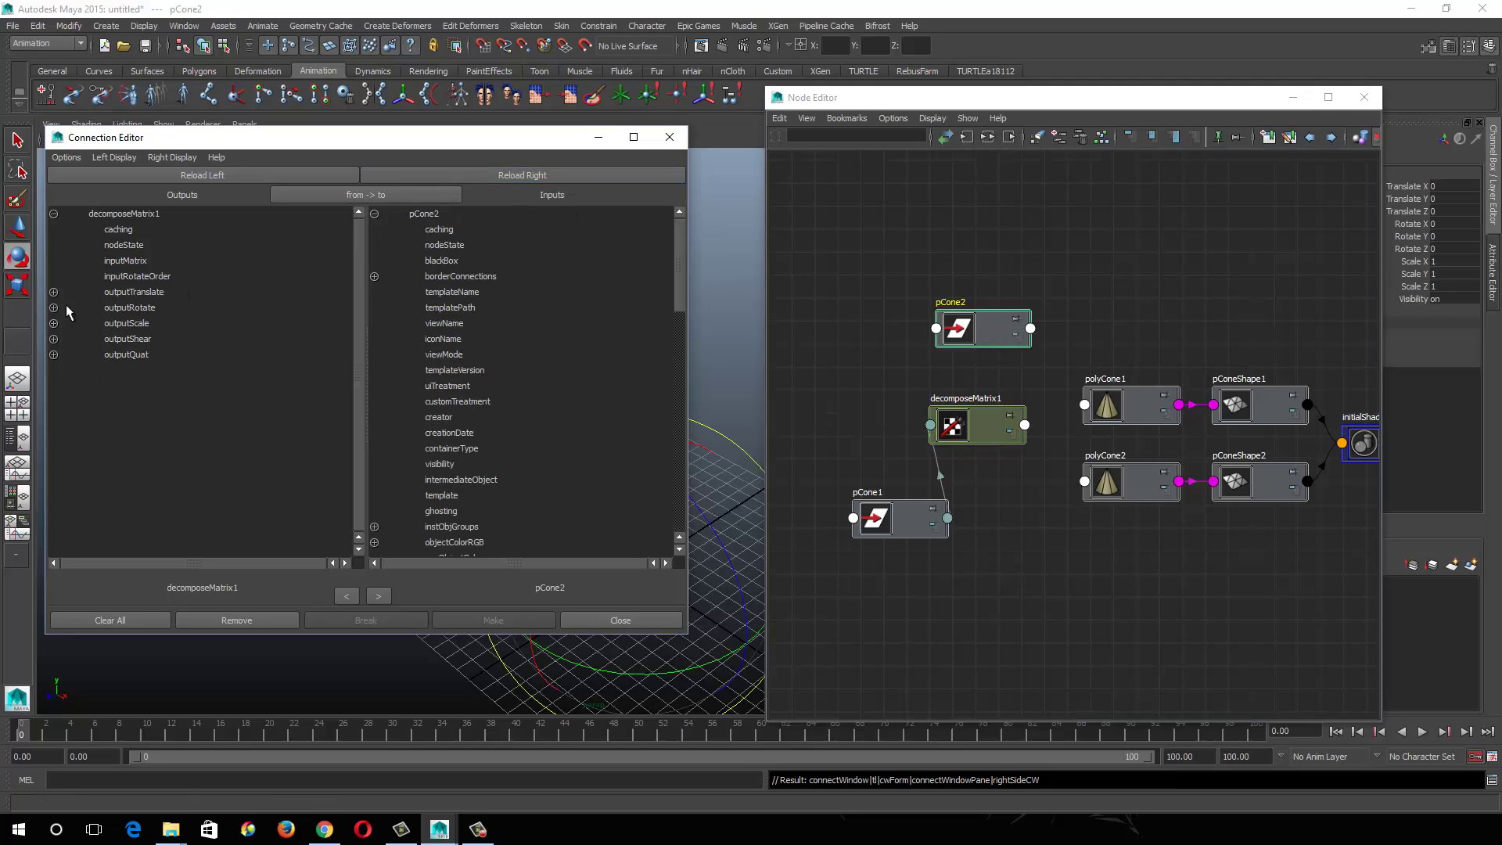
left_click(124, 308)
scroll(507, 381, "down", 5)
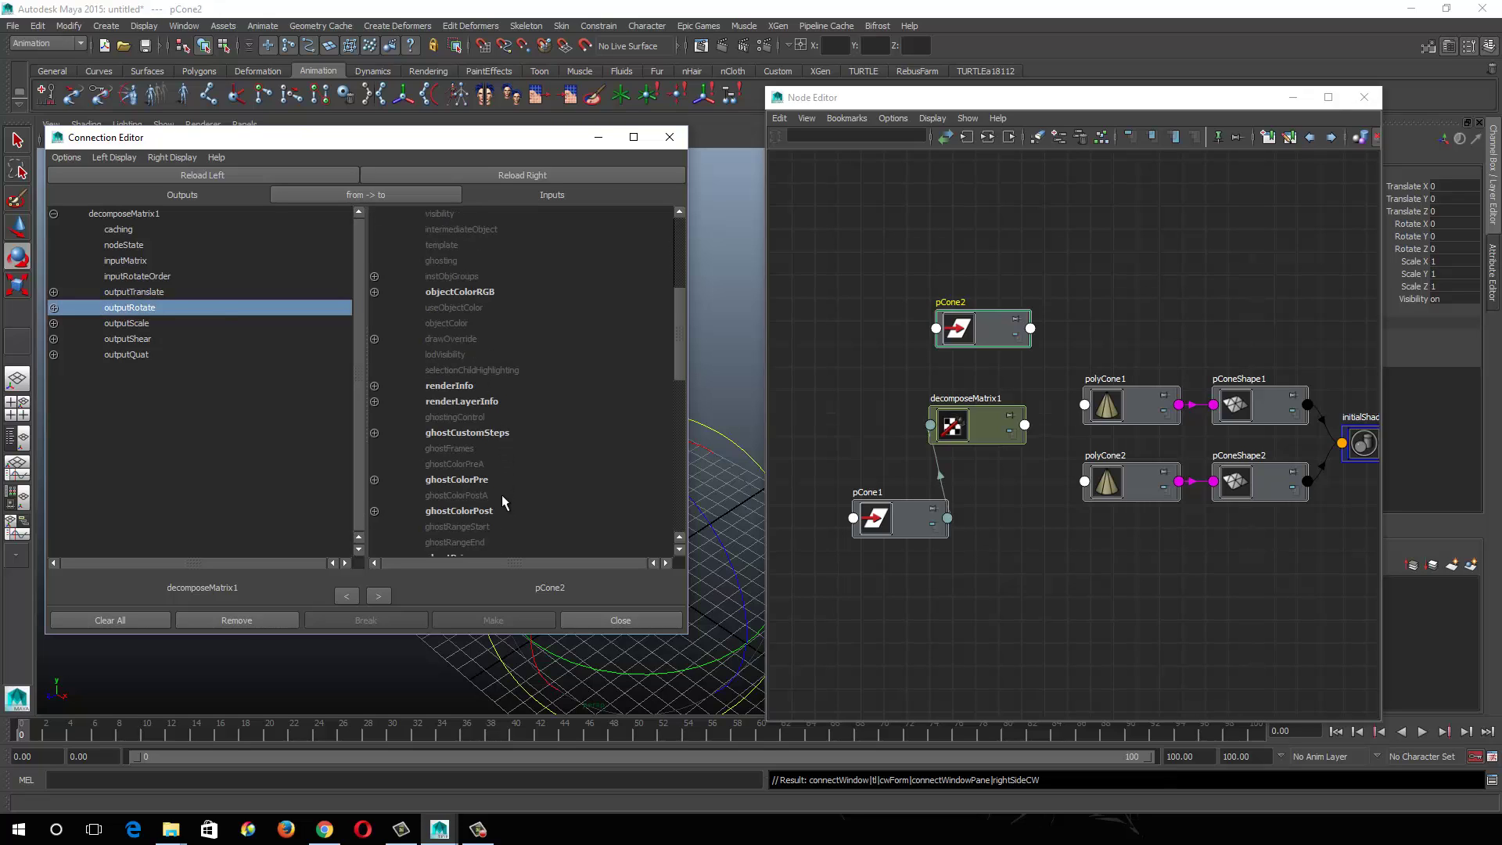
scroll(501, 494, "down", 3)
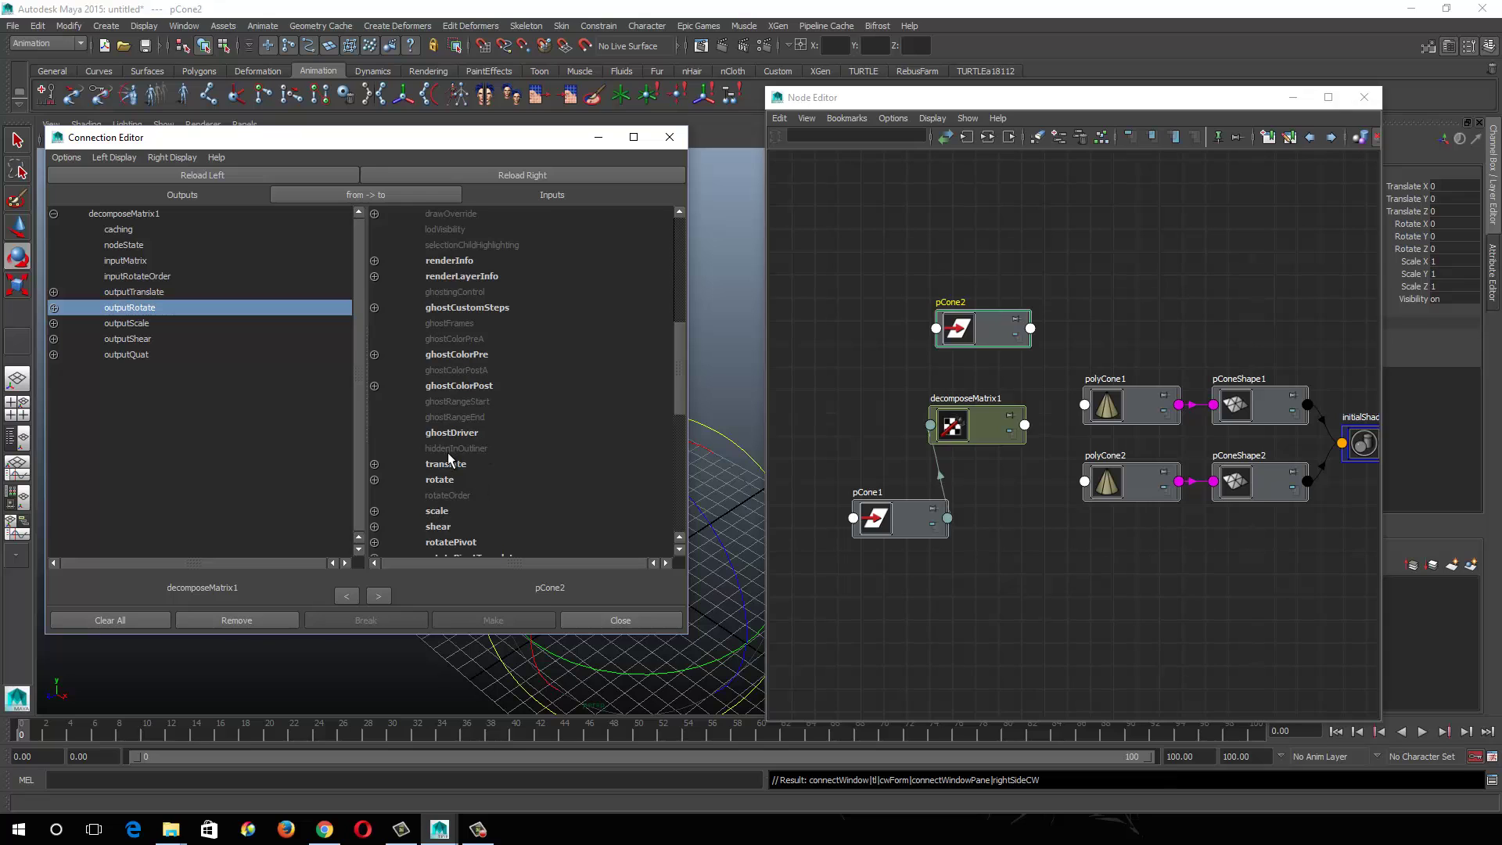
left_click(448, 480)
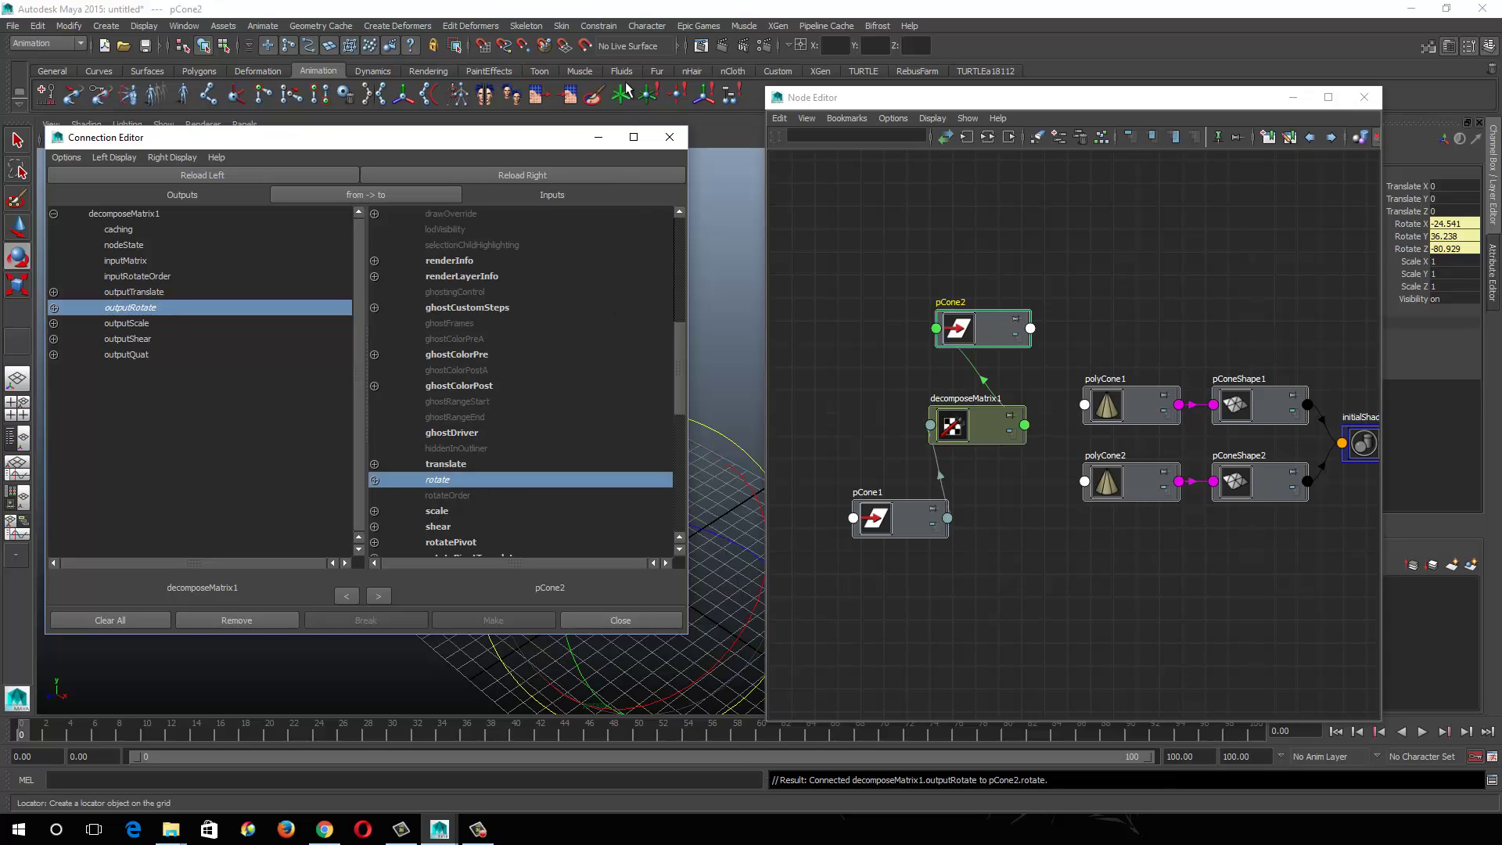
- Rotate cltr1 and cltr2 to check that pCone2 follows pCone1's tilt
left_click(596, 141)
left_click_drag(611, 530, 636, 483, "alt")
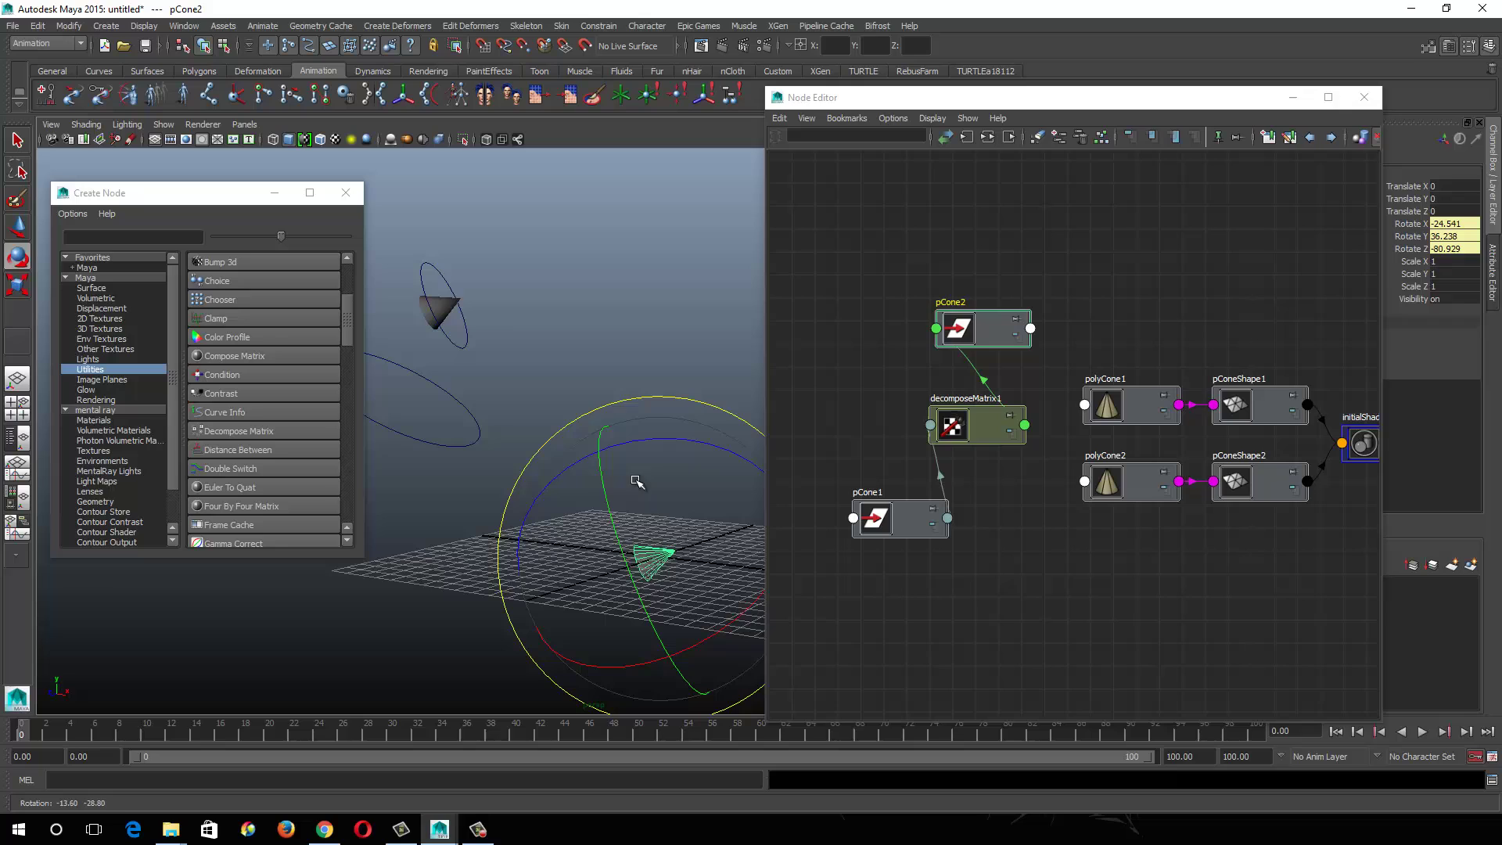
left_click_drag(435, 416, 473, 508)
left_click_drag(513, 396, 485, 348)
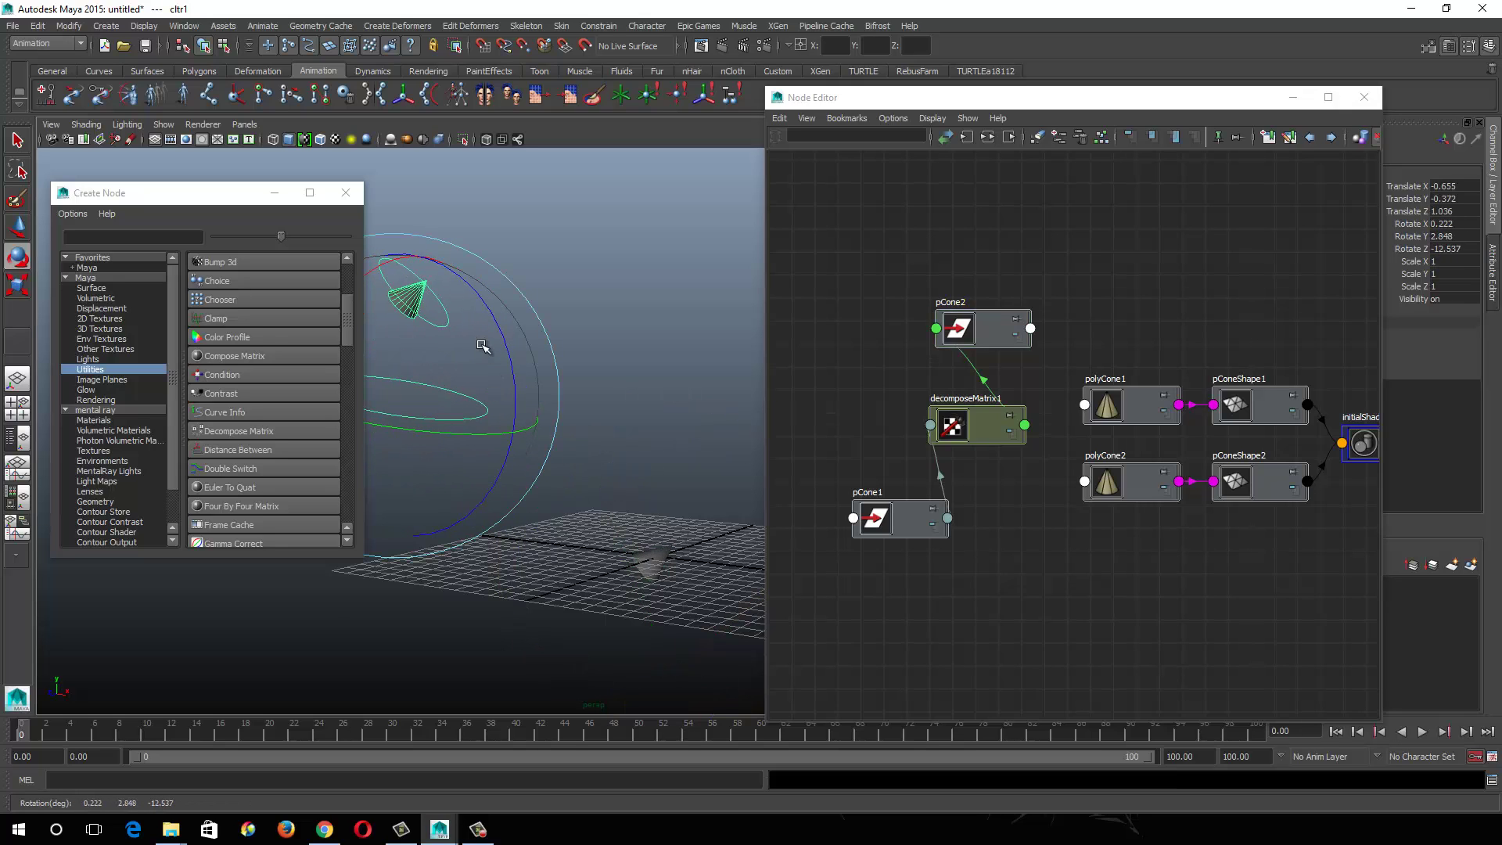
left_click(656, 563)
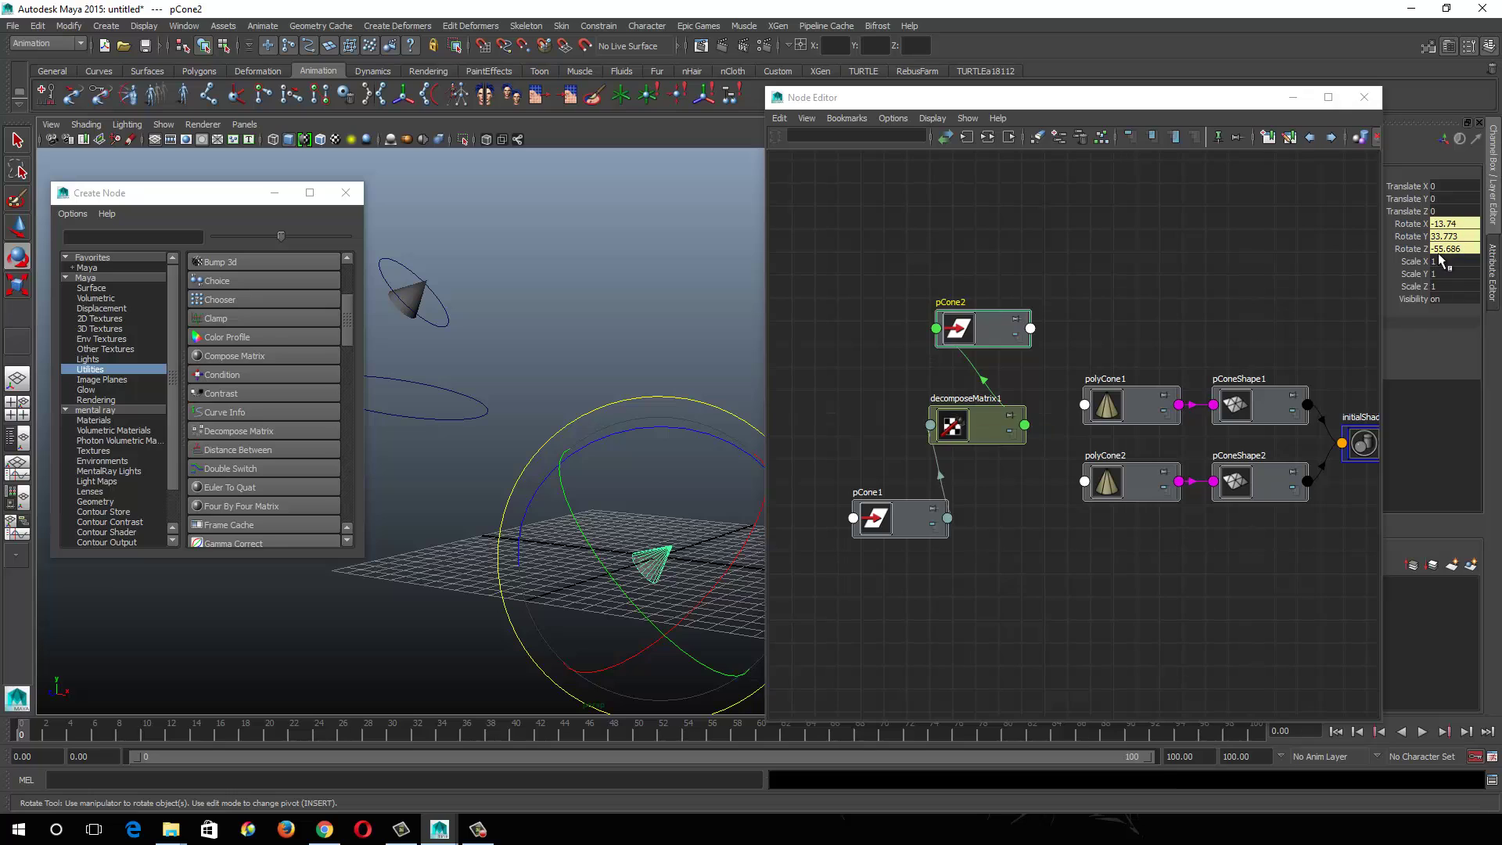
left_click(450, 323)
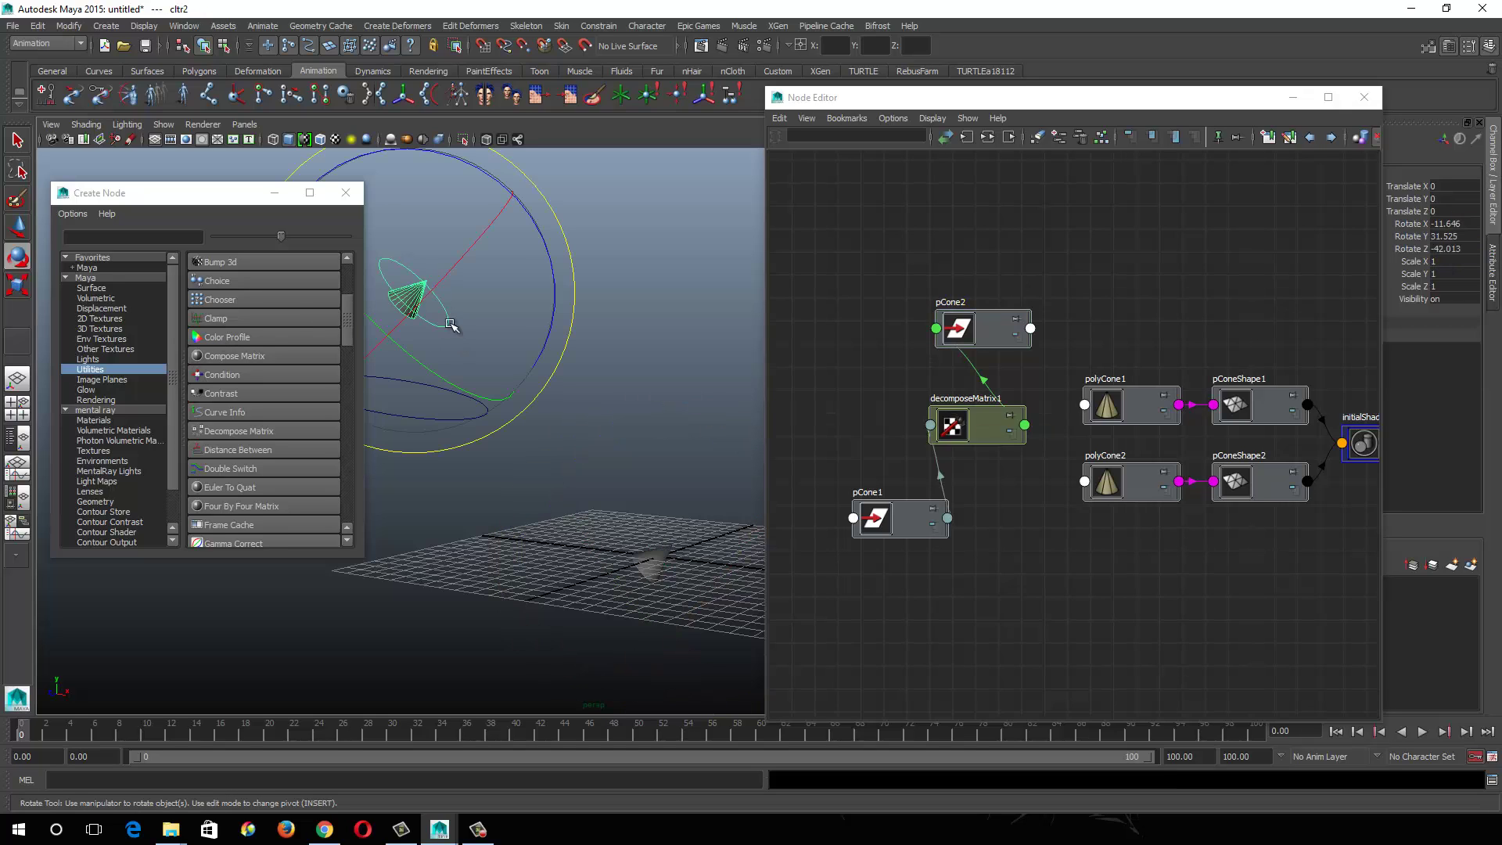
left_click_drag(549, 303, 530, 259)
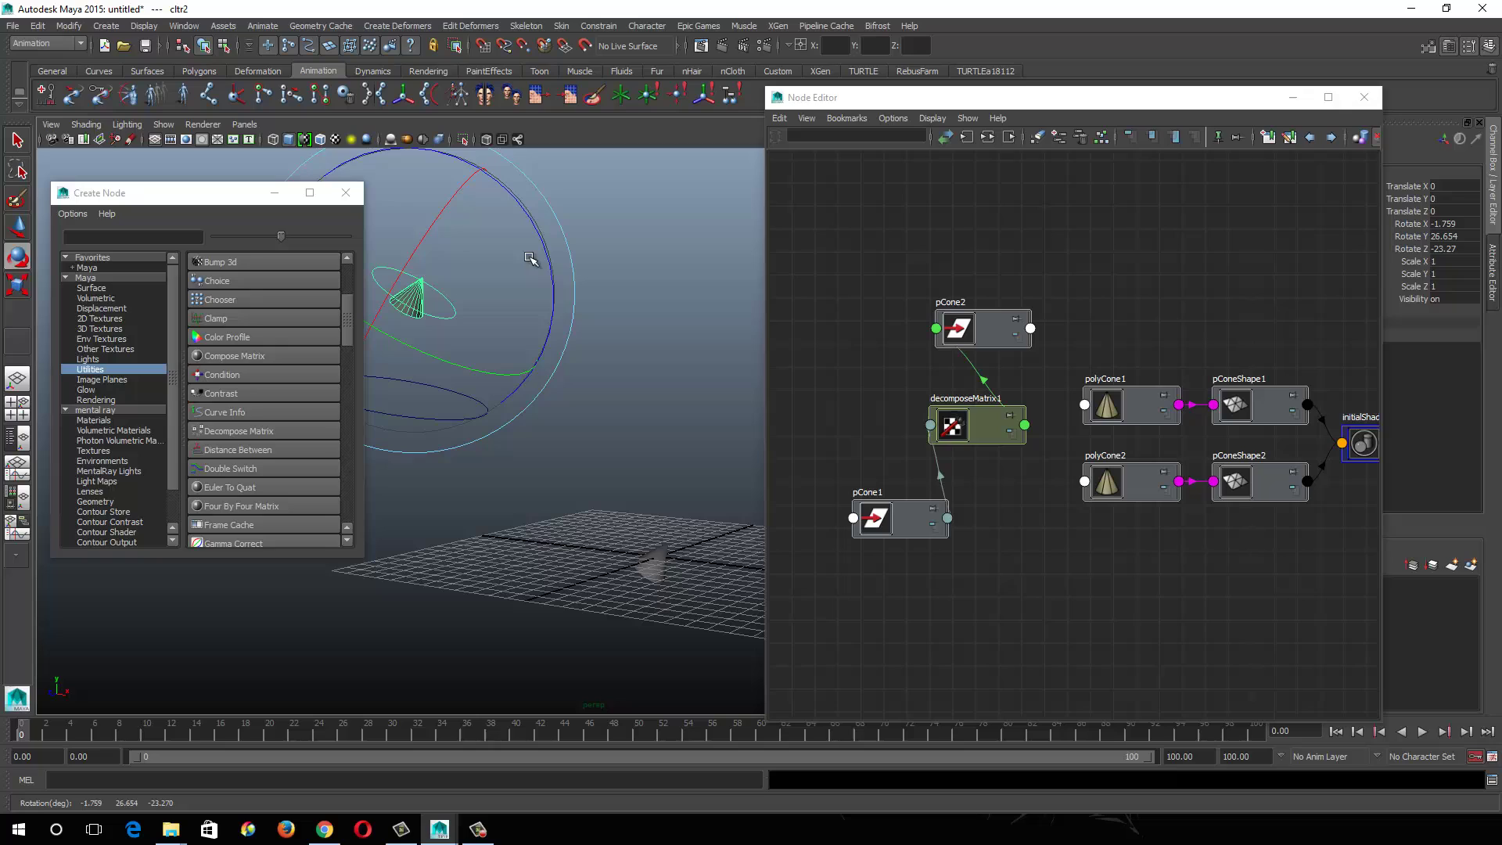
left_click(501, 447)
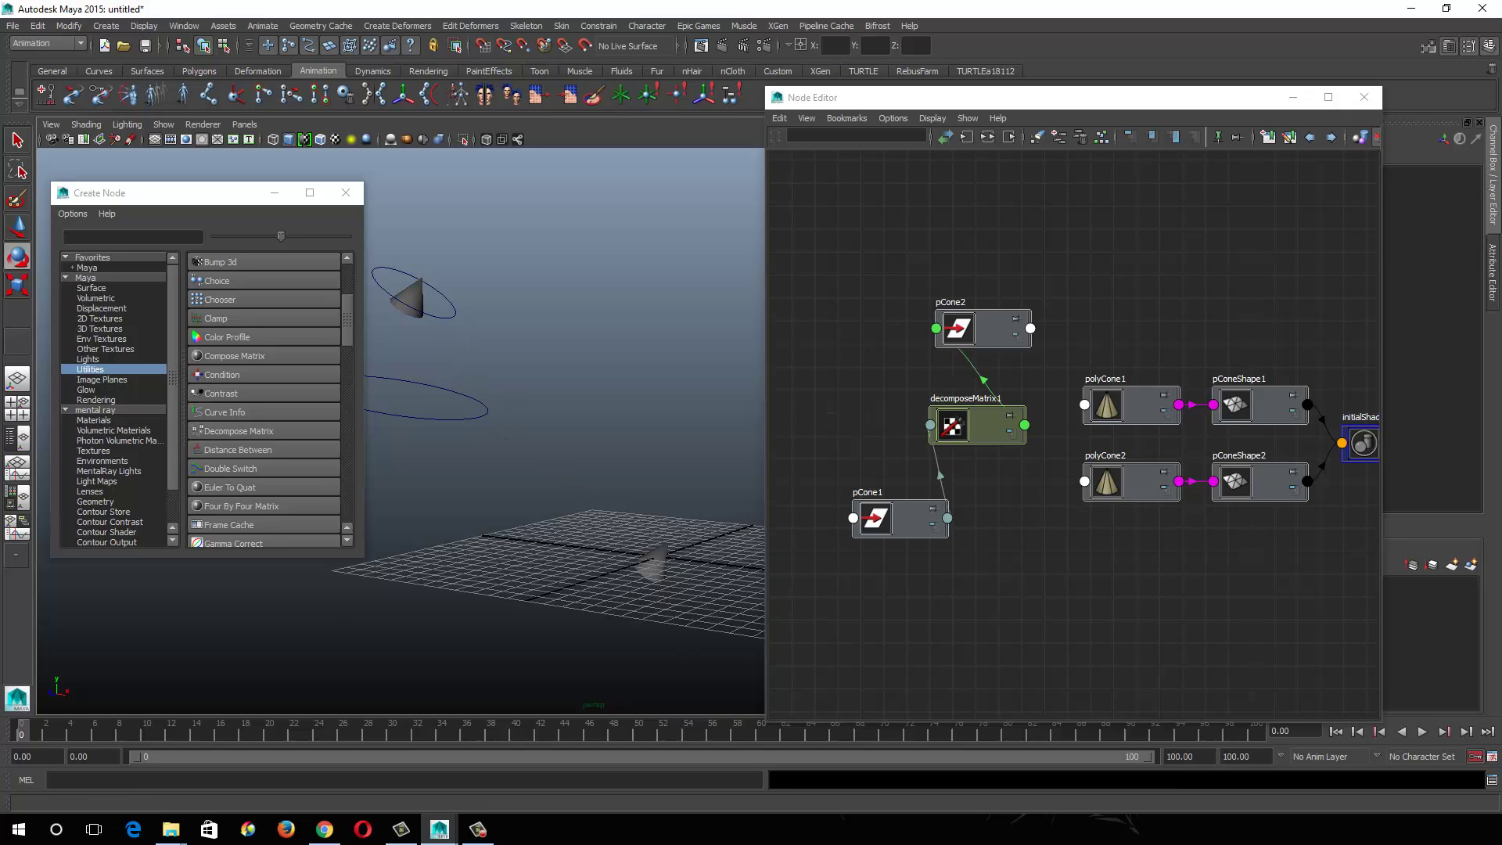
- Open the decomposeMatrix1–pCone2 connections and link outputTranslate to translate
double_click(971, 364)
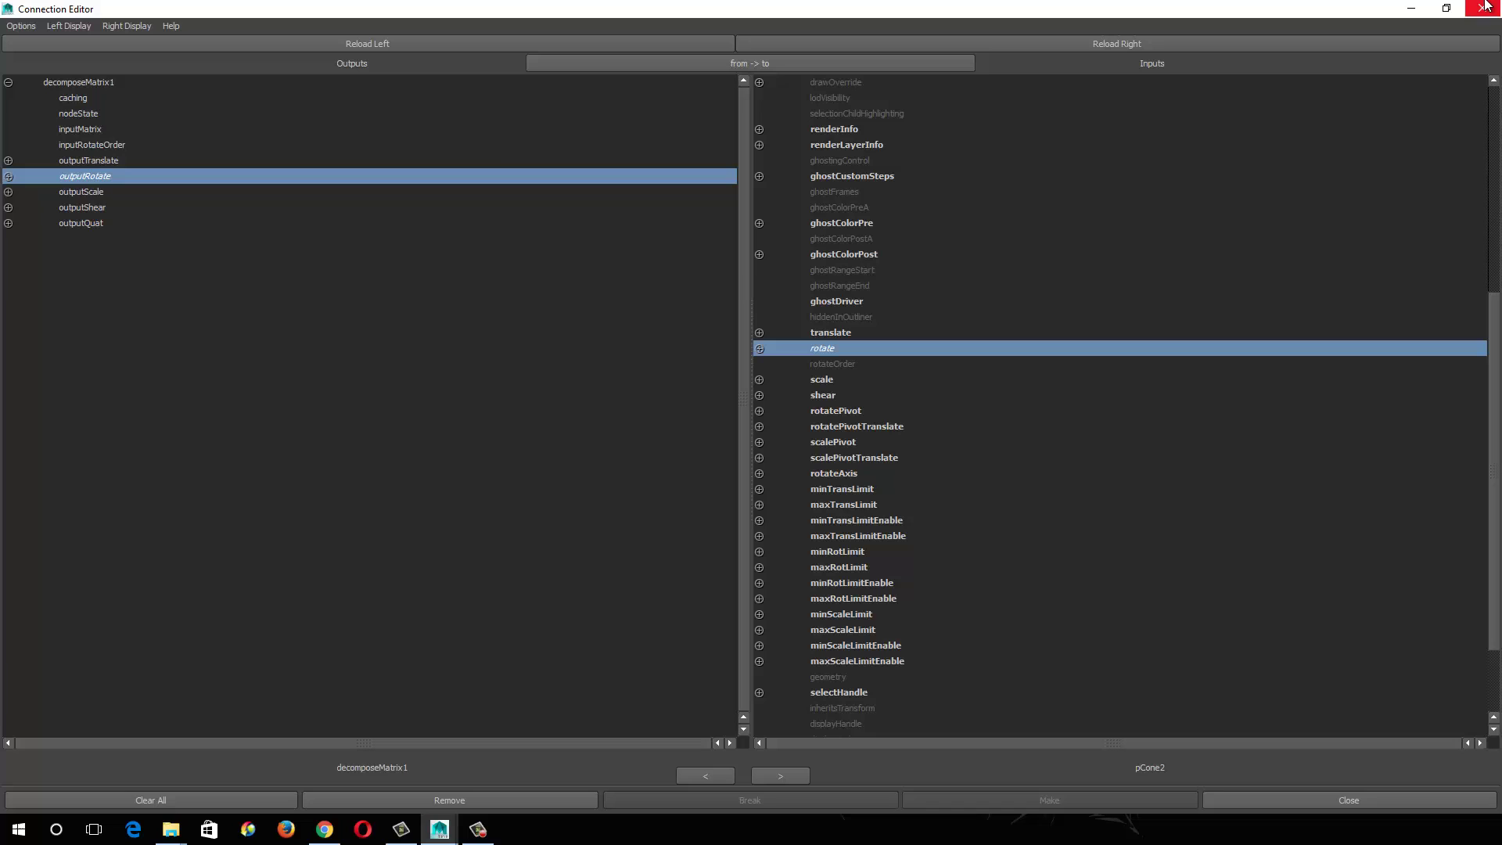
left_click(1446, 9)
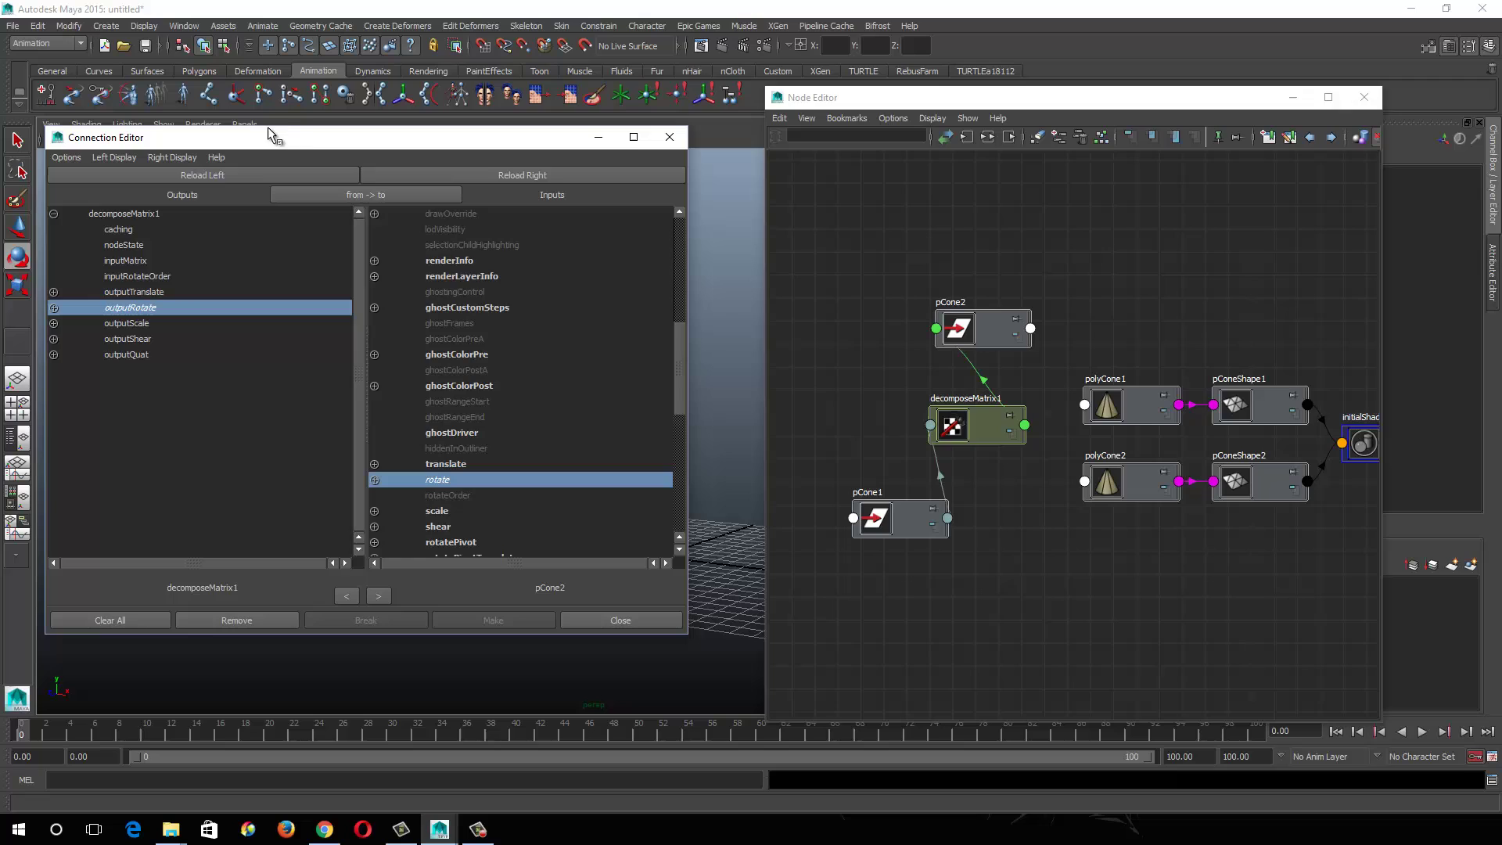
left_click_drag(282, 145, 1133, 97)
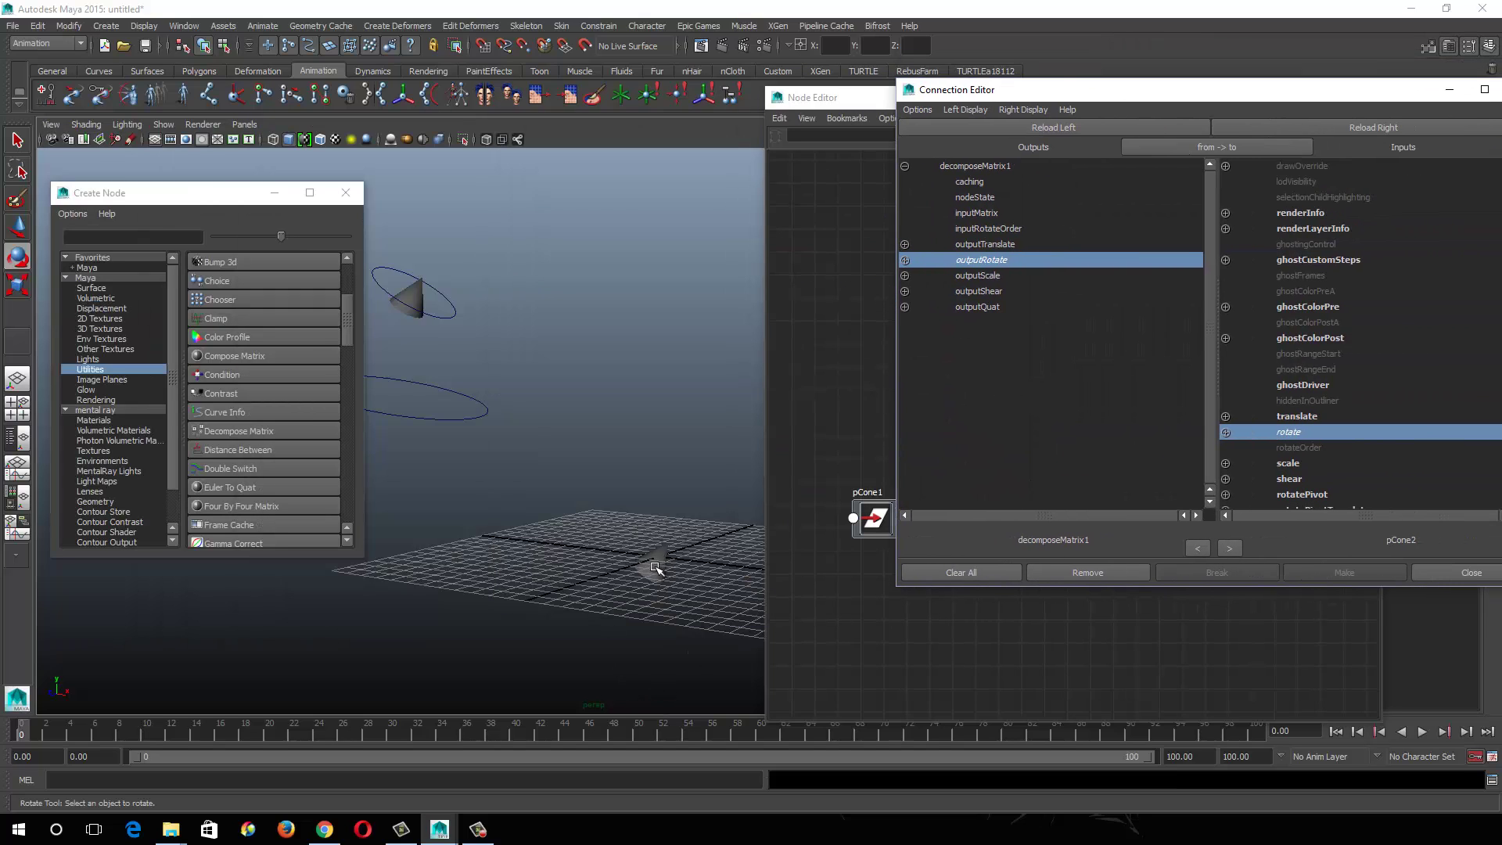
left_click_drag(1056, 96, 925, 83)
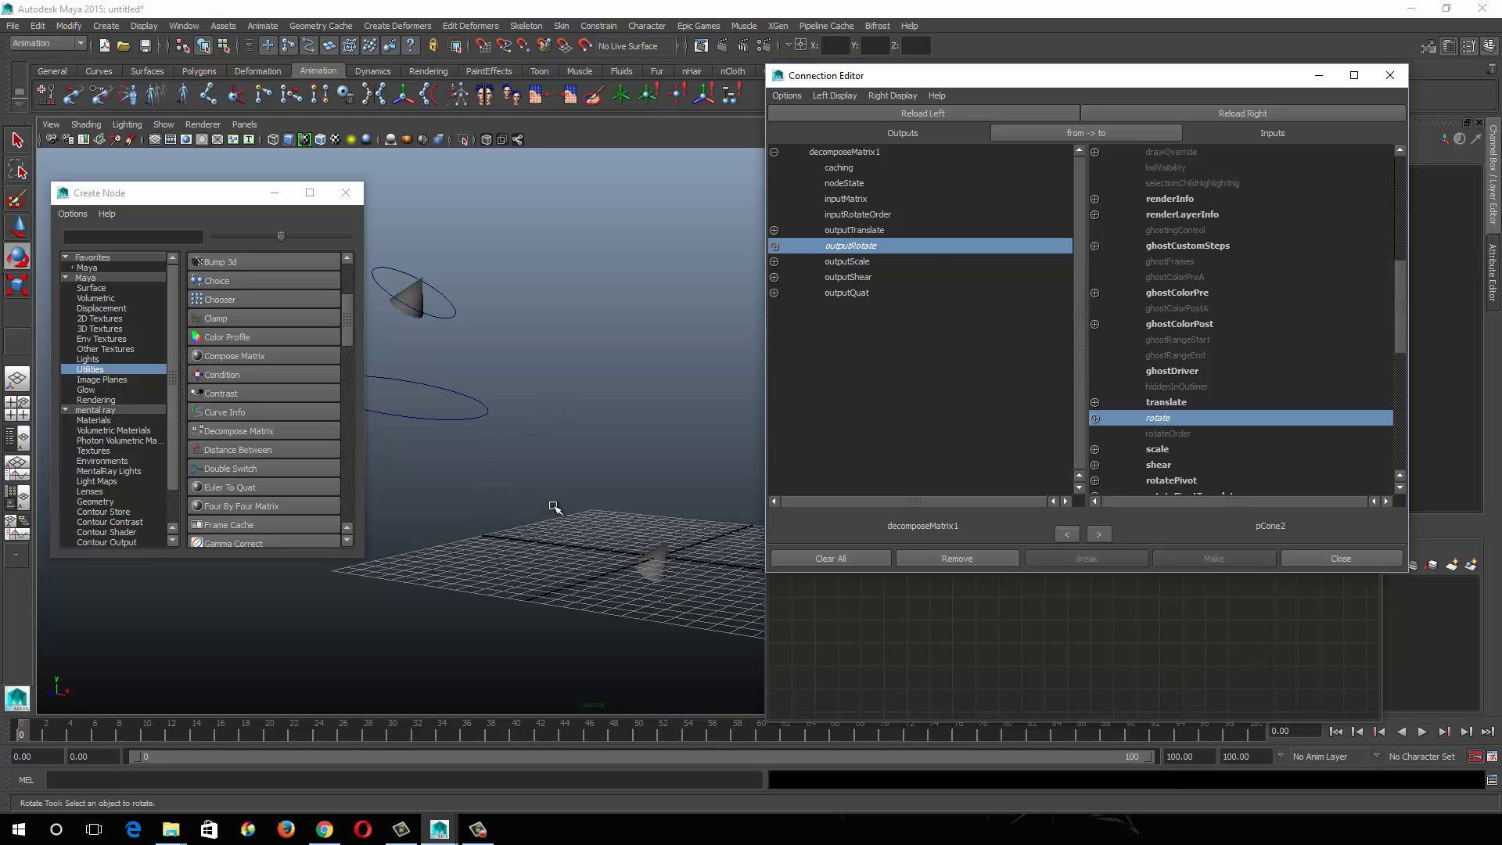
left_click(868, 229)
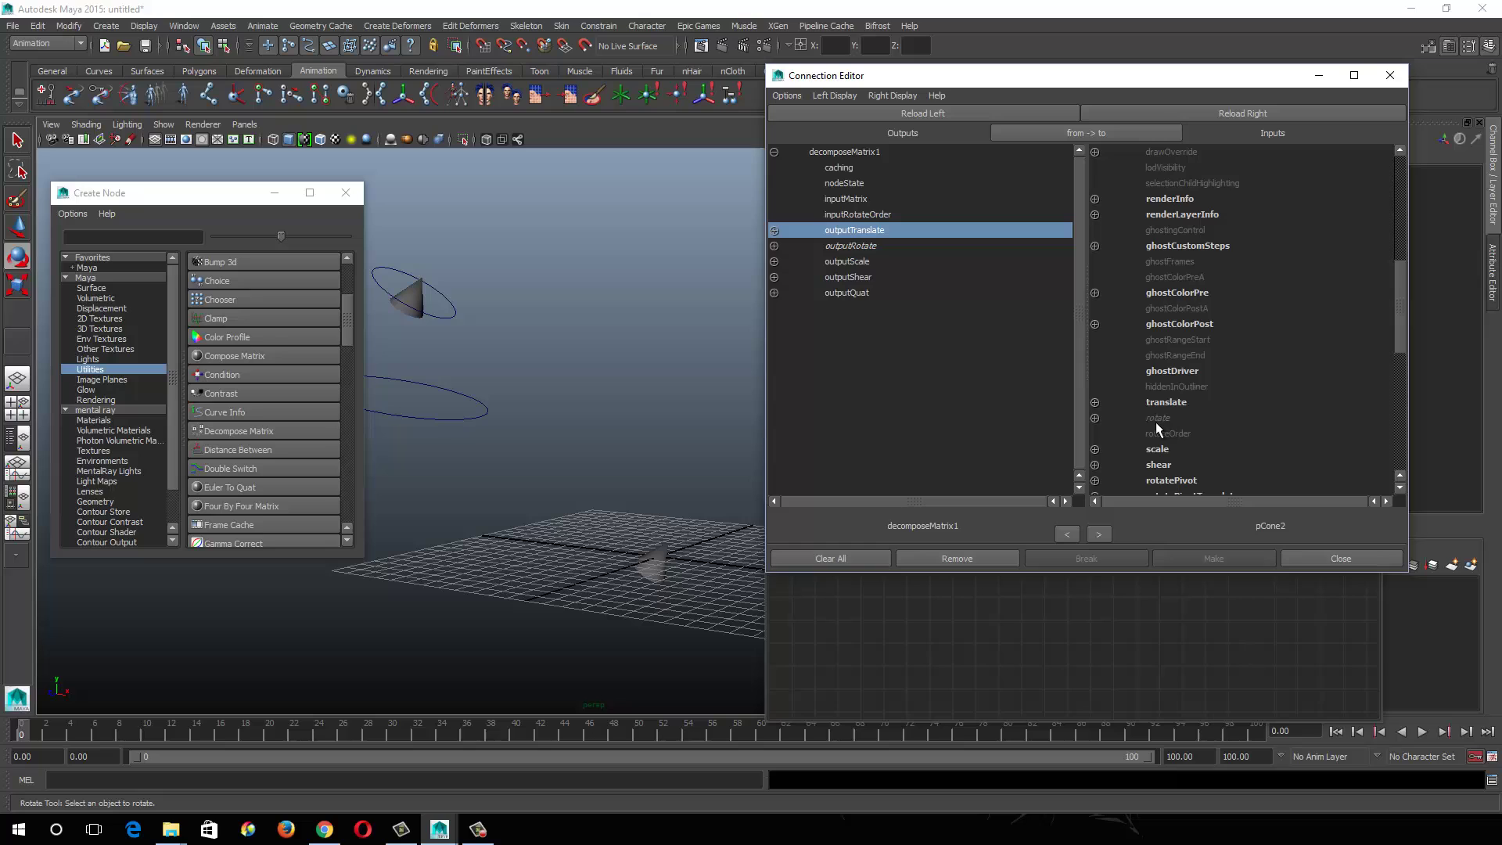
left_click(1163, 402)
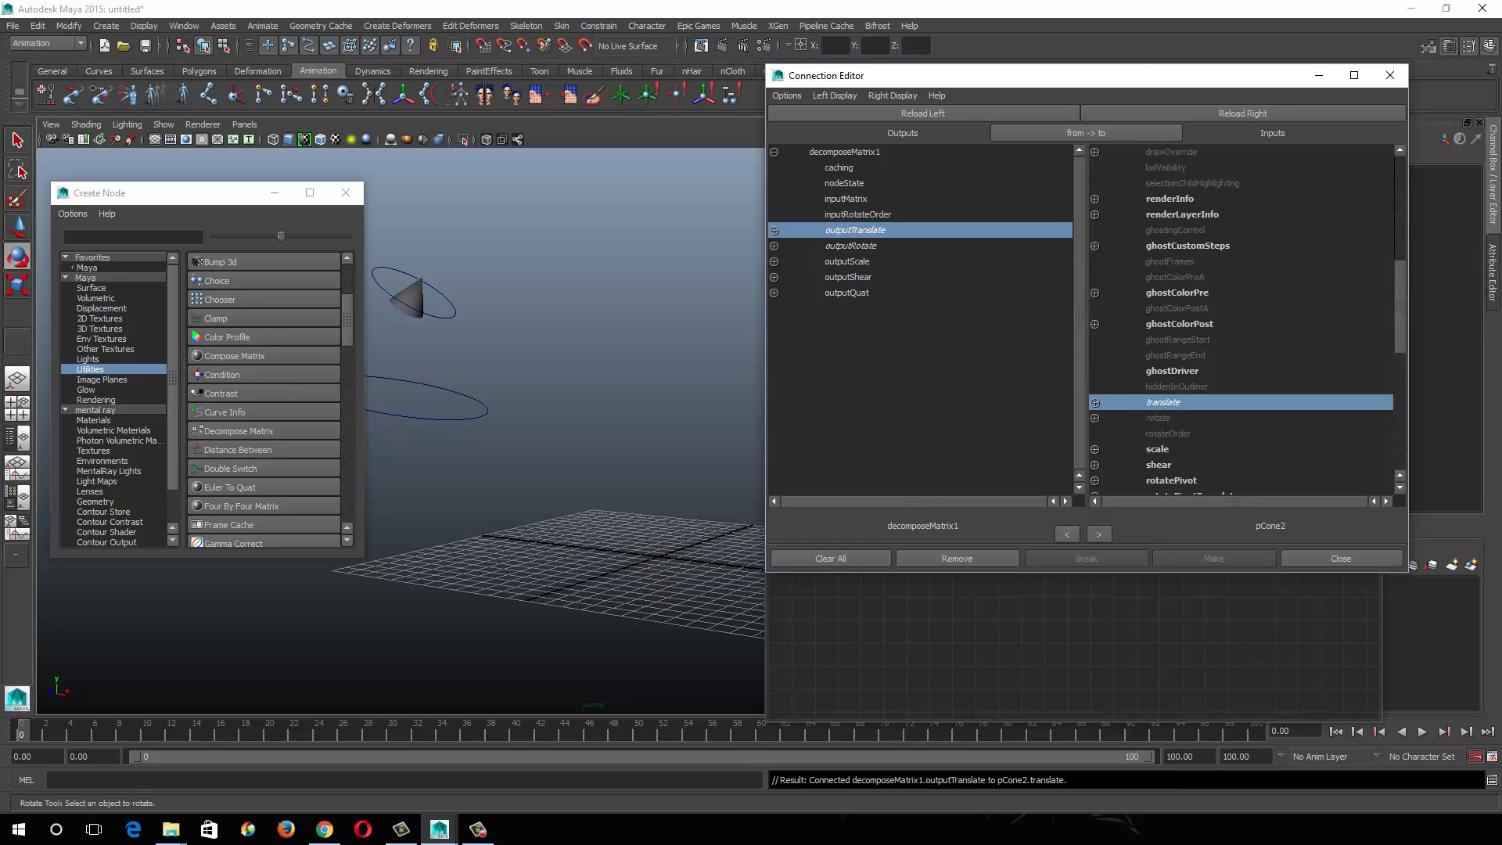
- Close the connection list and move cltr1 to a new spot to test pCone2 follows
left_click(1389, 75)
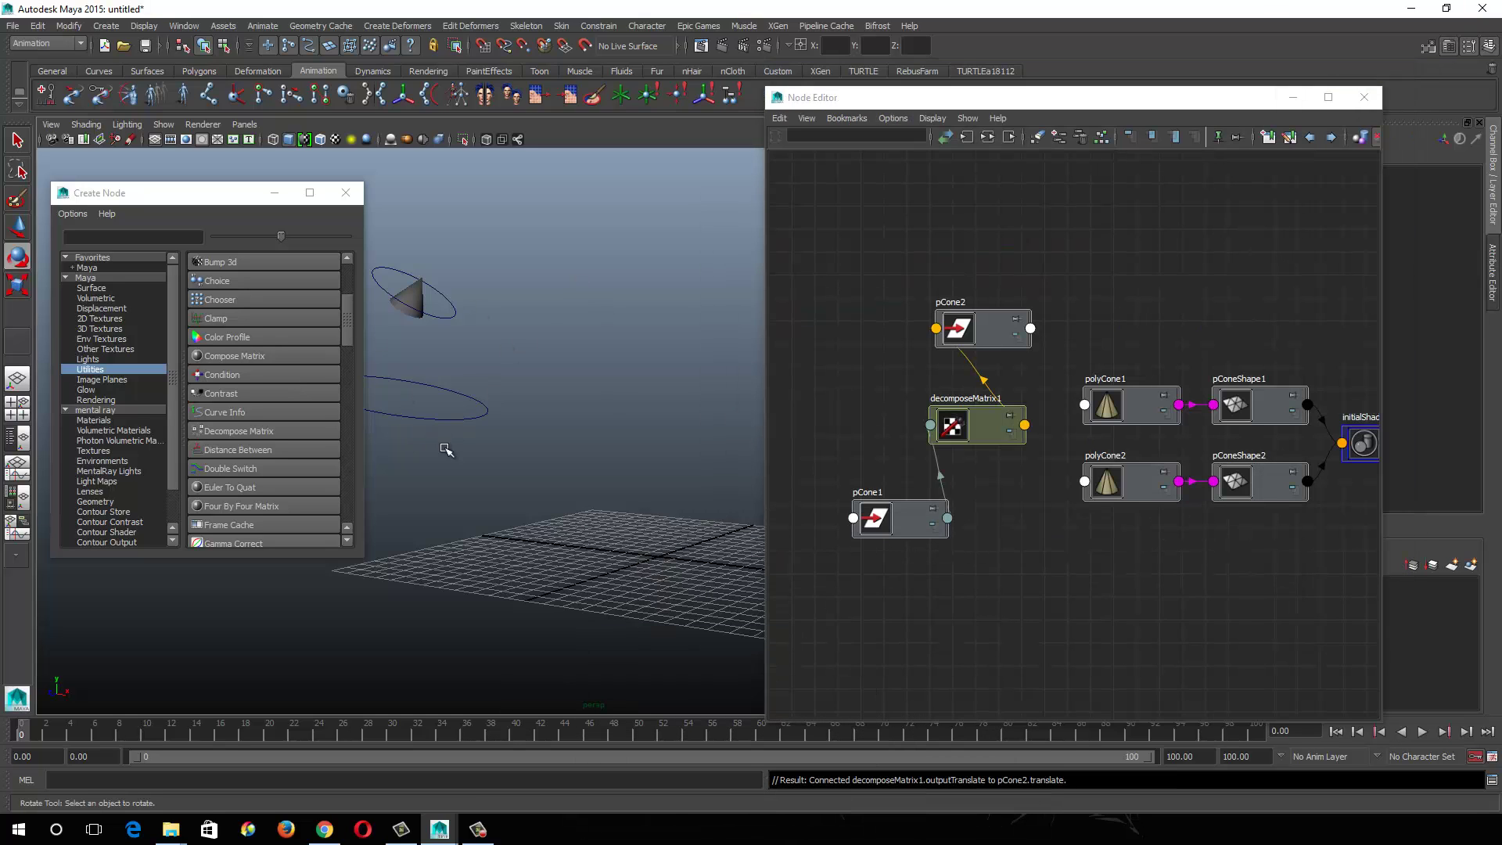
left_click(987, 316)
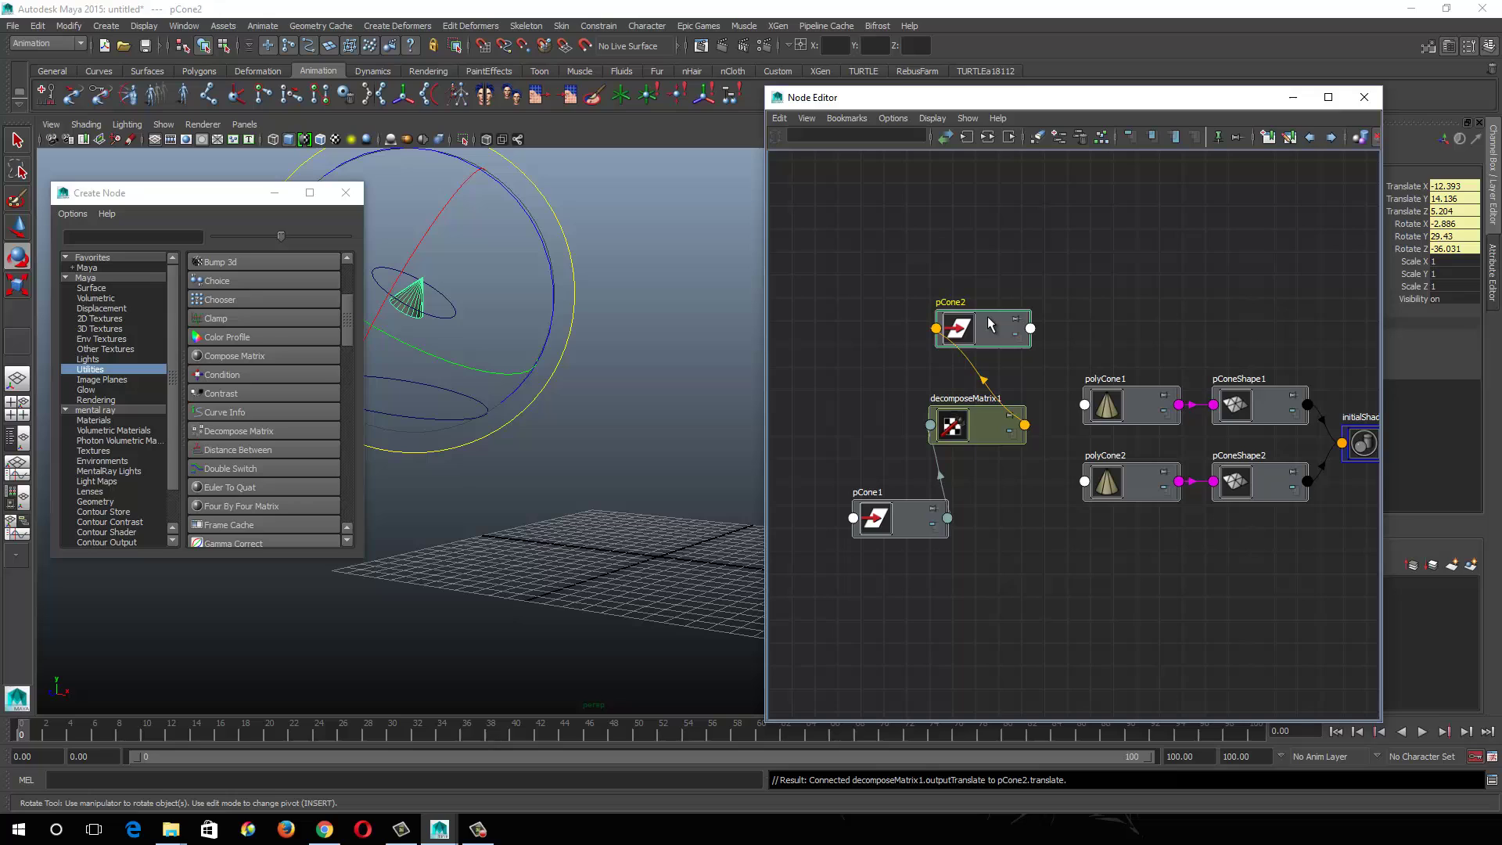
left_click(903, 517)
left_click(479, 419)
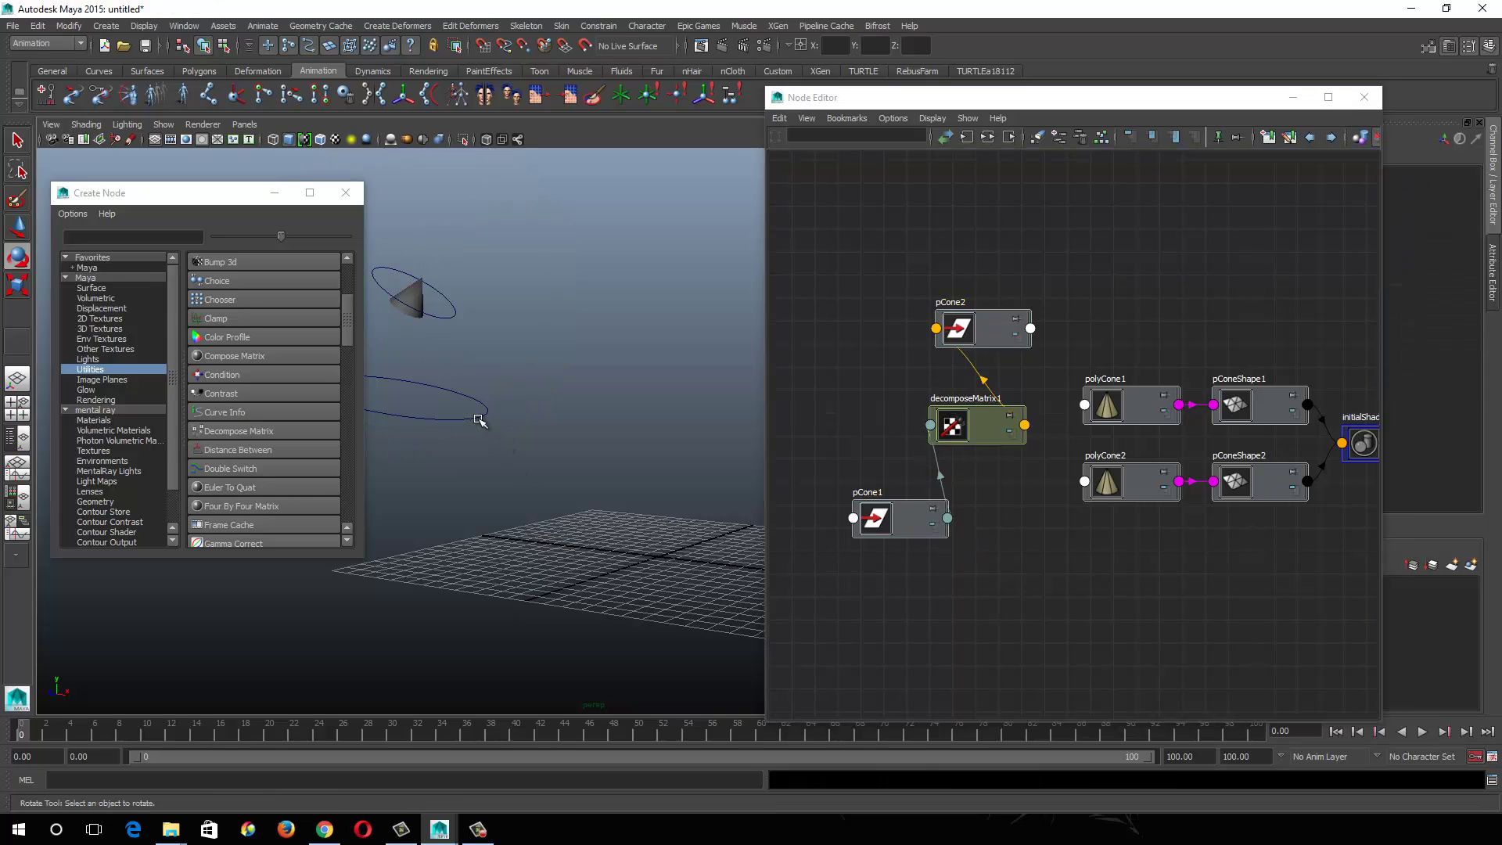
key("w")
left_click_drag(413, 398, 559, 410)
- Select cltr2 for rotating and inspect pCone2, pCone1 and decomposeMatrix1 in the Node Editor
left_click(599, 335)
key("e")
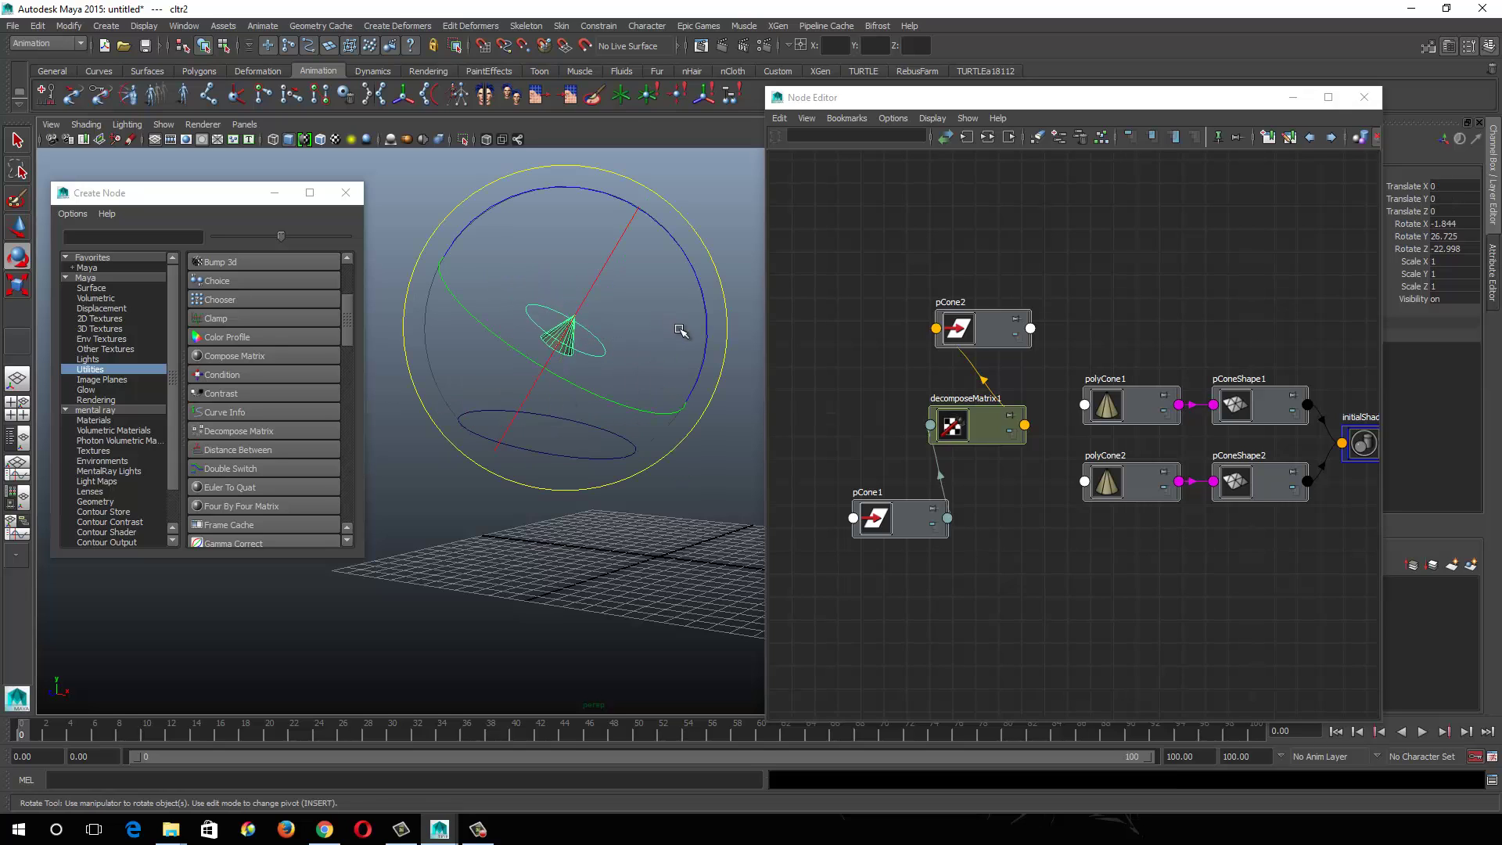
left_click(961, 332)
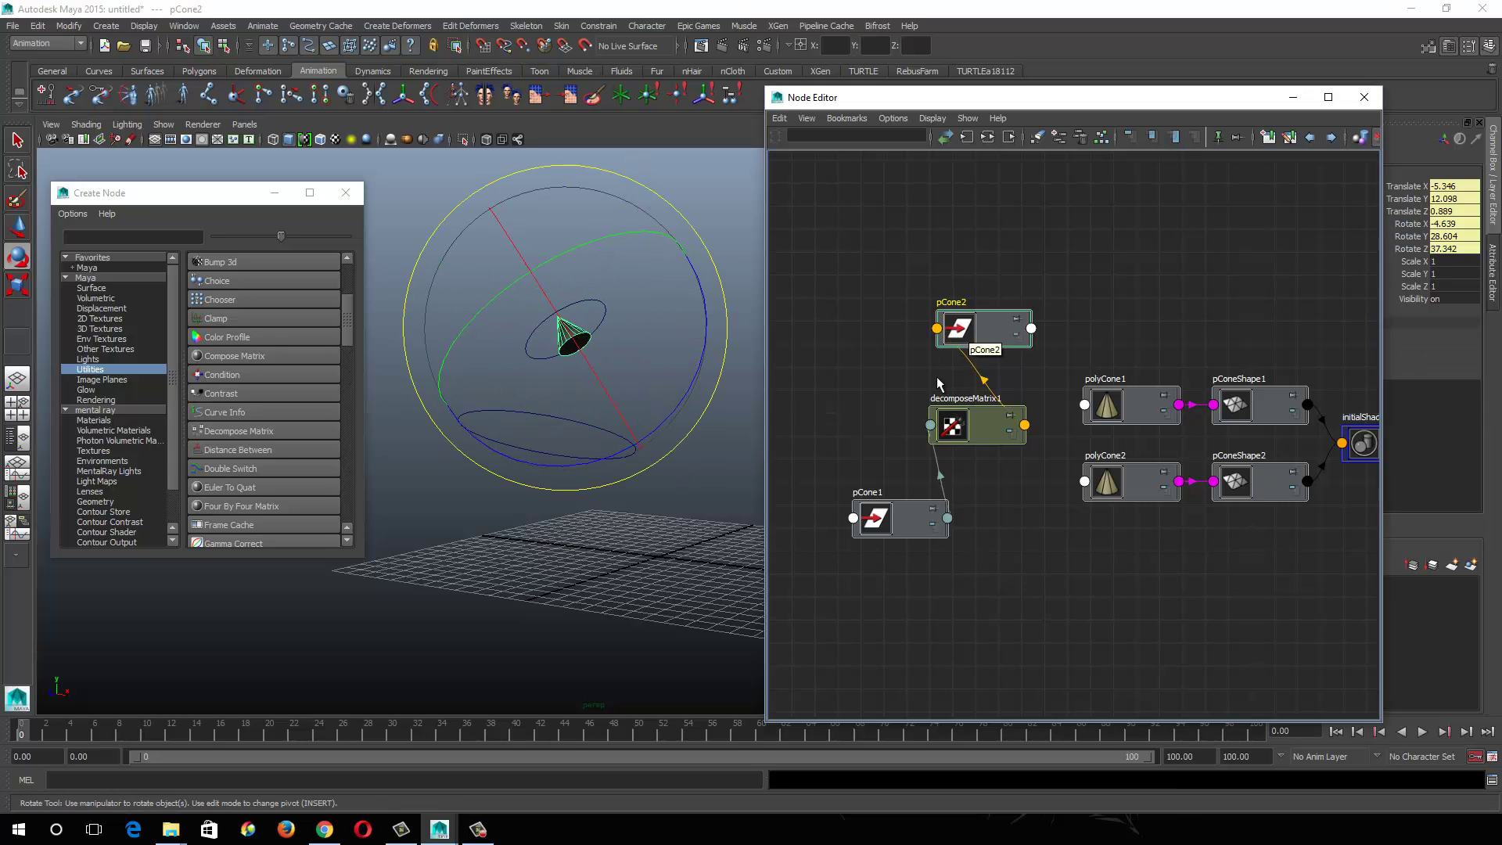
left_click_drag(904, 520, 907, 520)
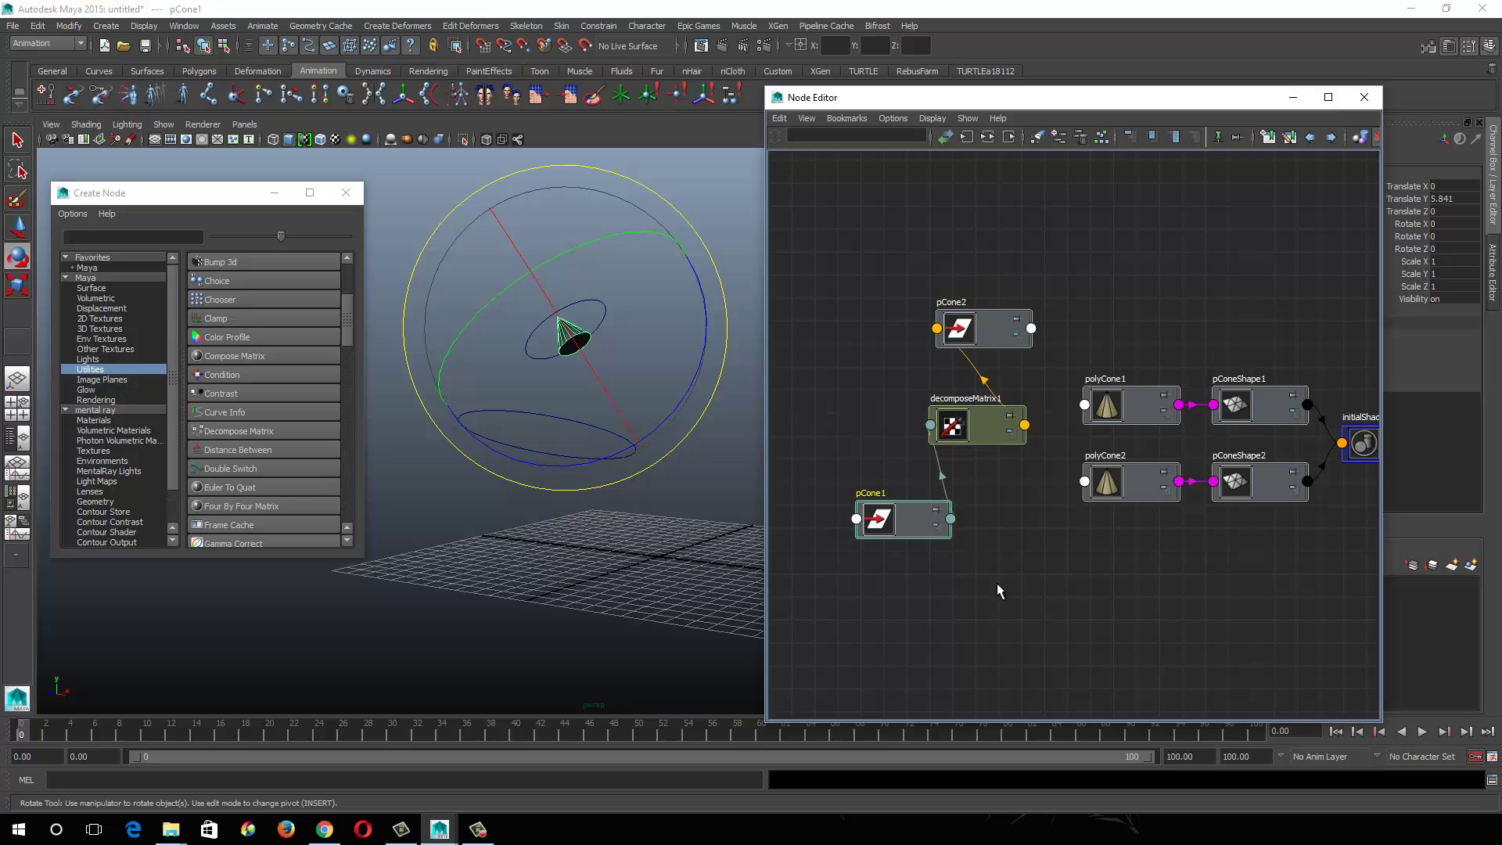
left_click(990, 539)
left_click(975, 424)
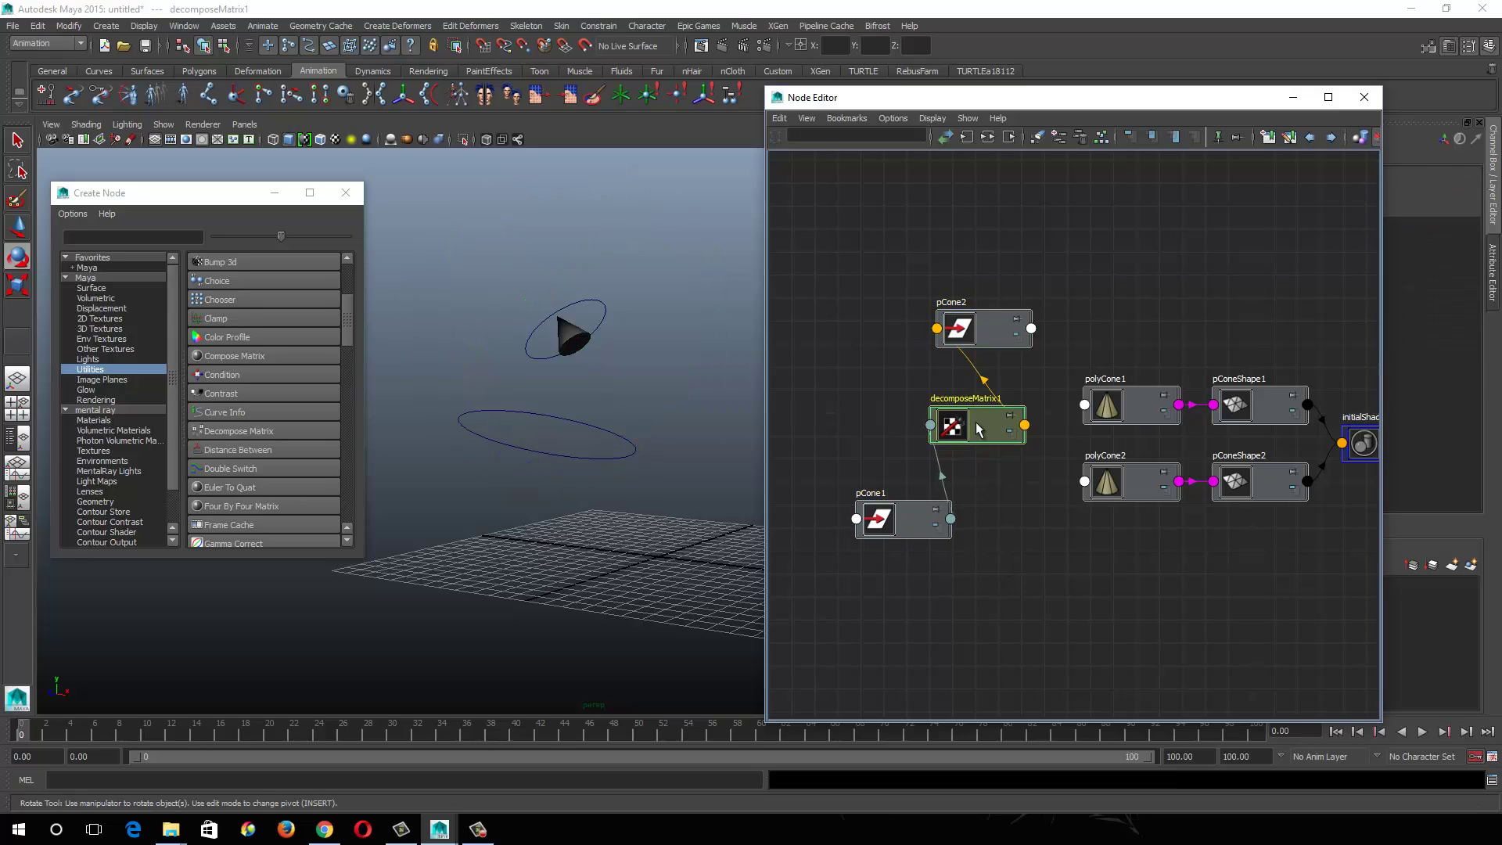
- Arrange decomposeMatrix1 in the Node Editor so it sits below pCone2
left_click_drag(977, 429, 1022, 528)
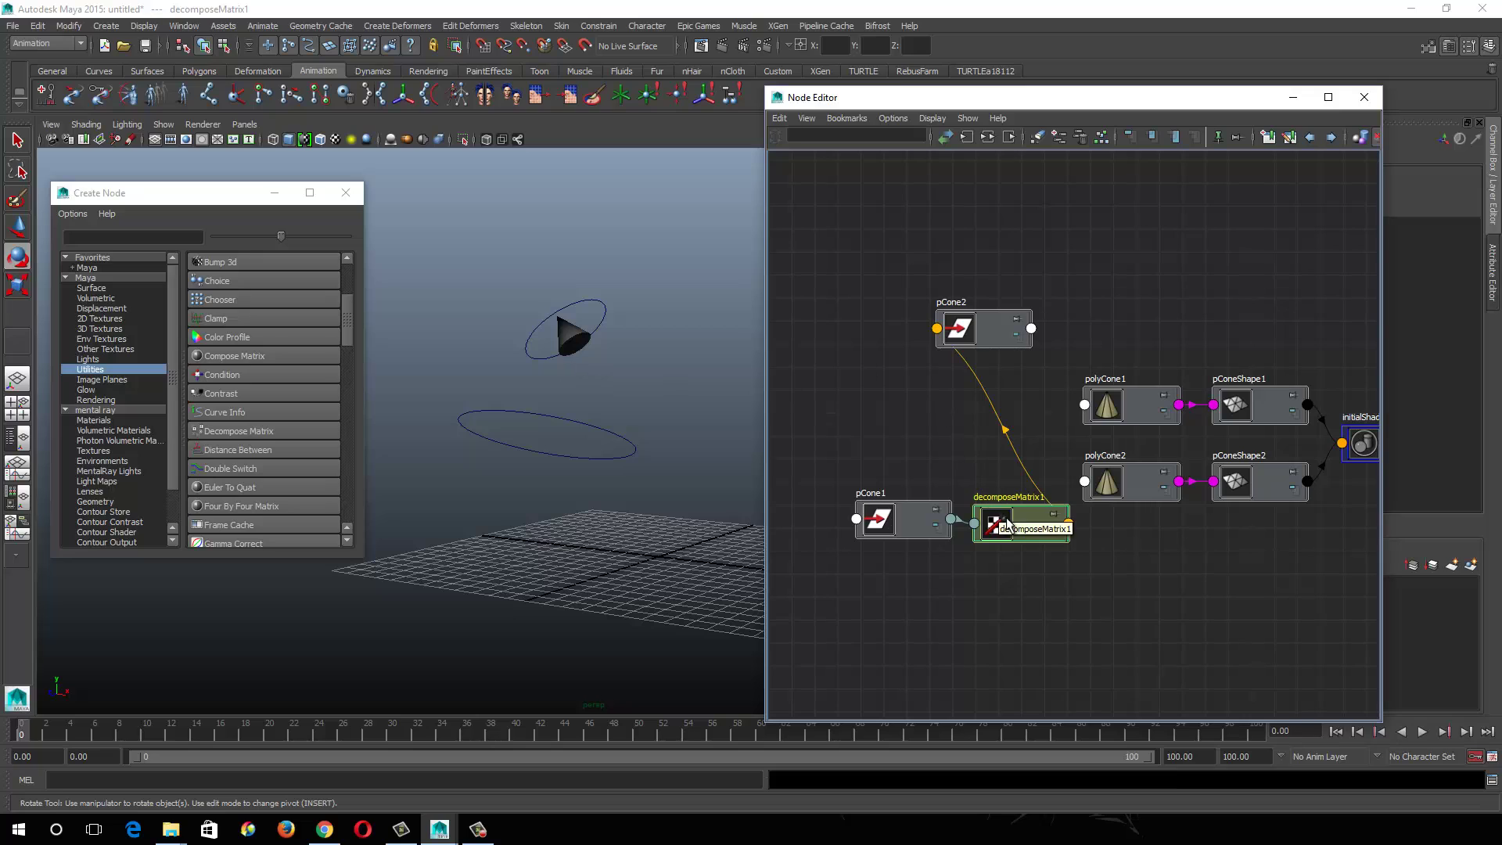
left_click(986, 318)
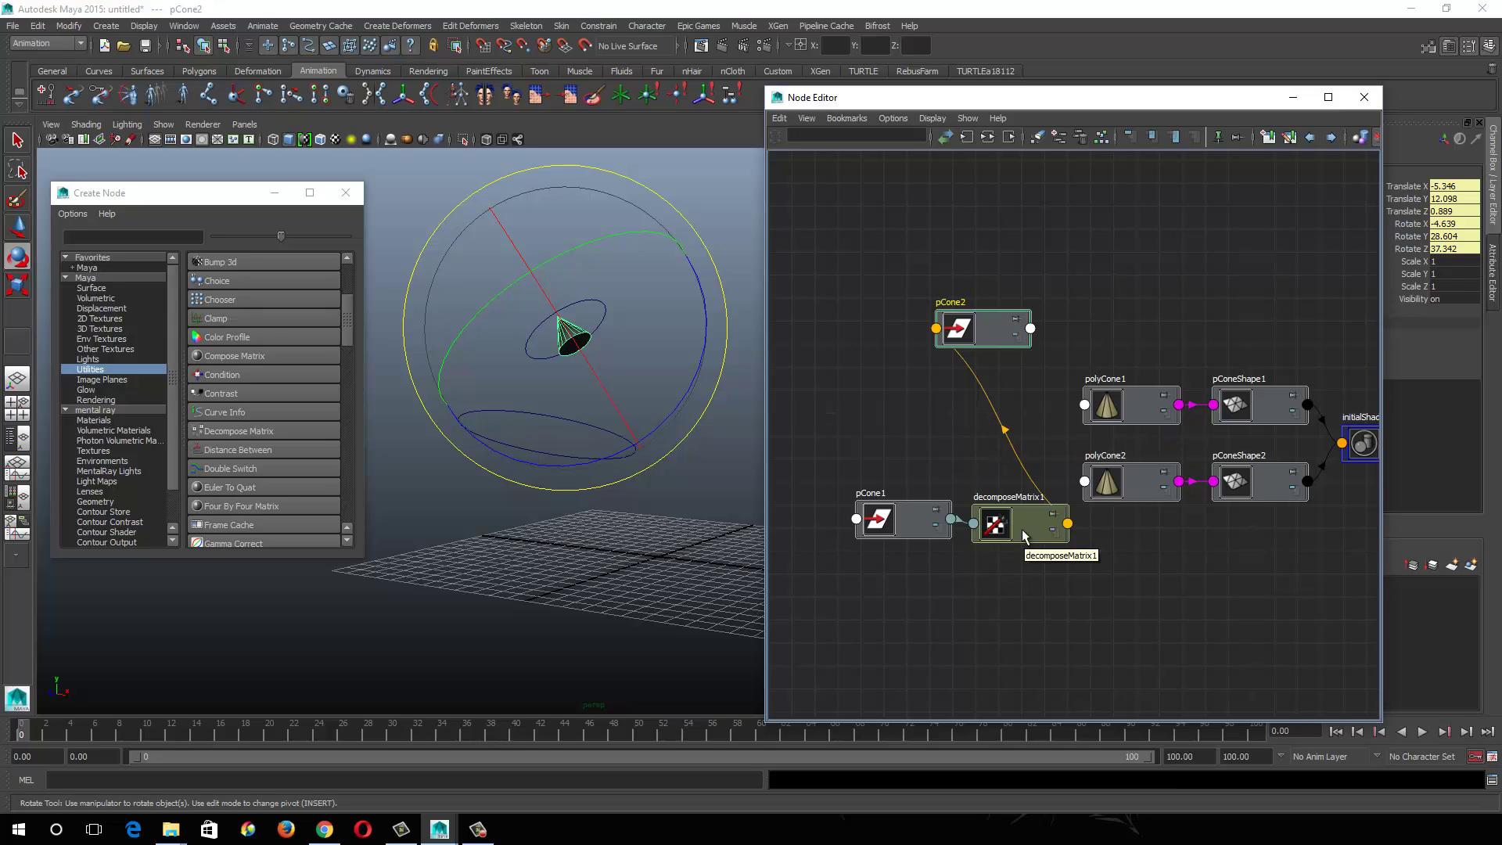
left_click_drag(1016, 542, 993, 455)
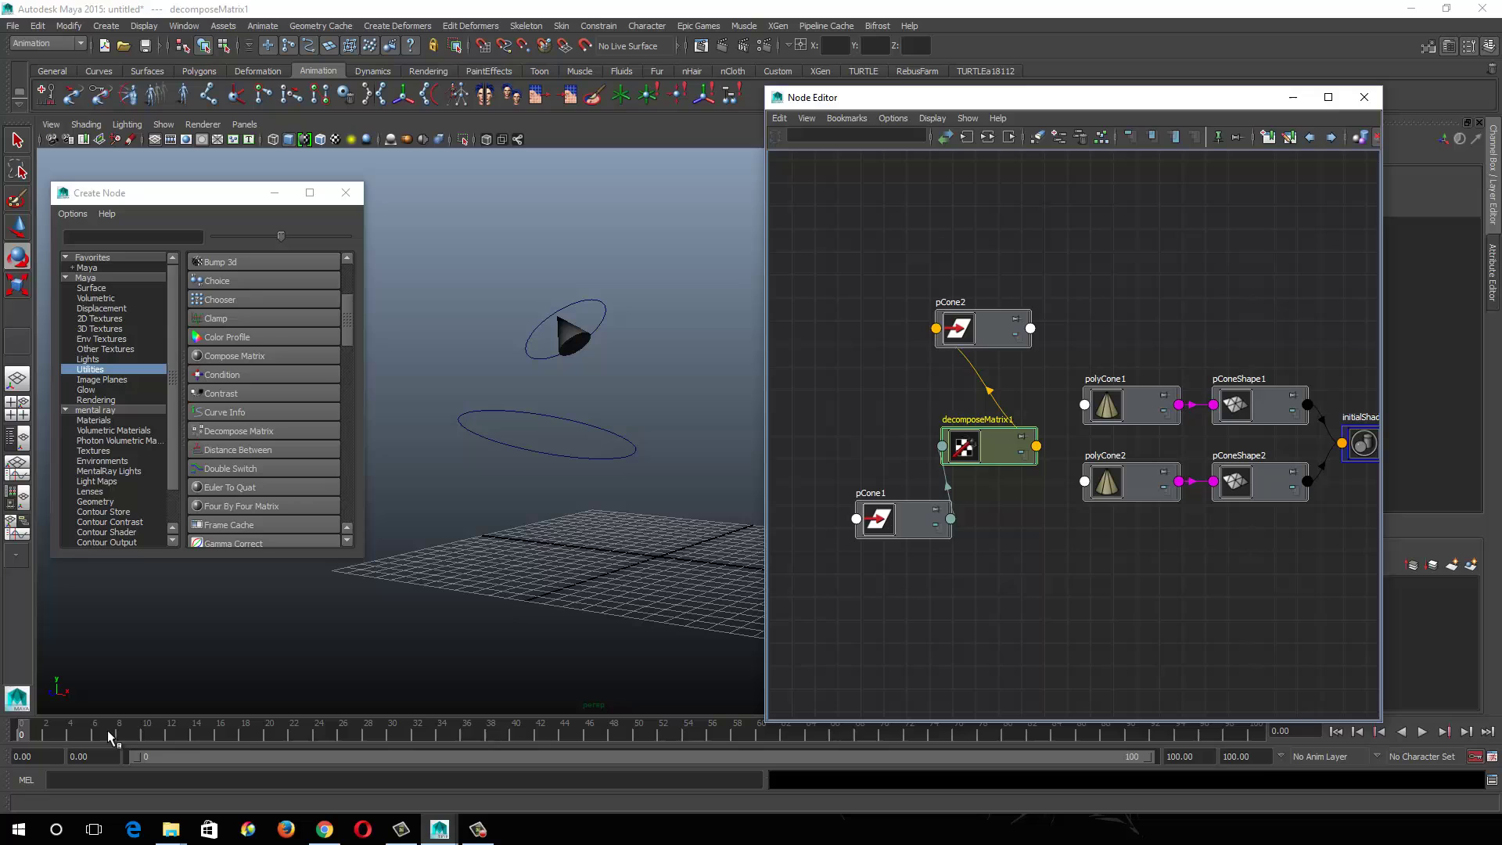
- Move the control circle cltr1 left so pCone2 follows it
left_click(25, 734)
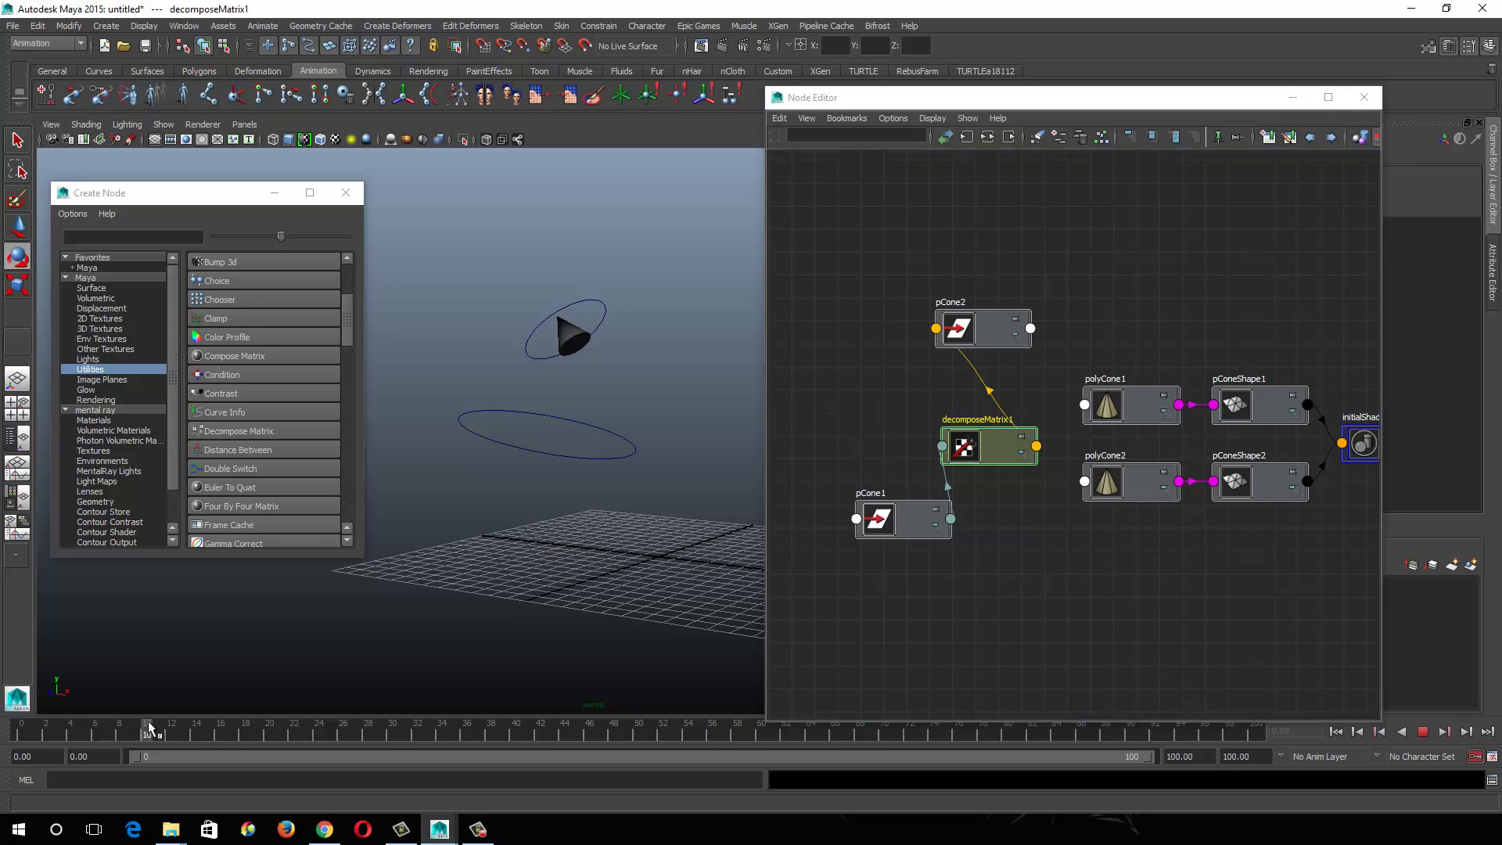
left_click(543, 435)
key("w")
left_click_drag(547, 438, 481, 426)
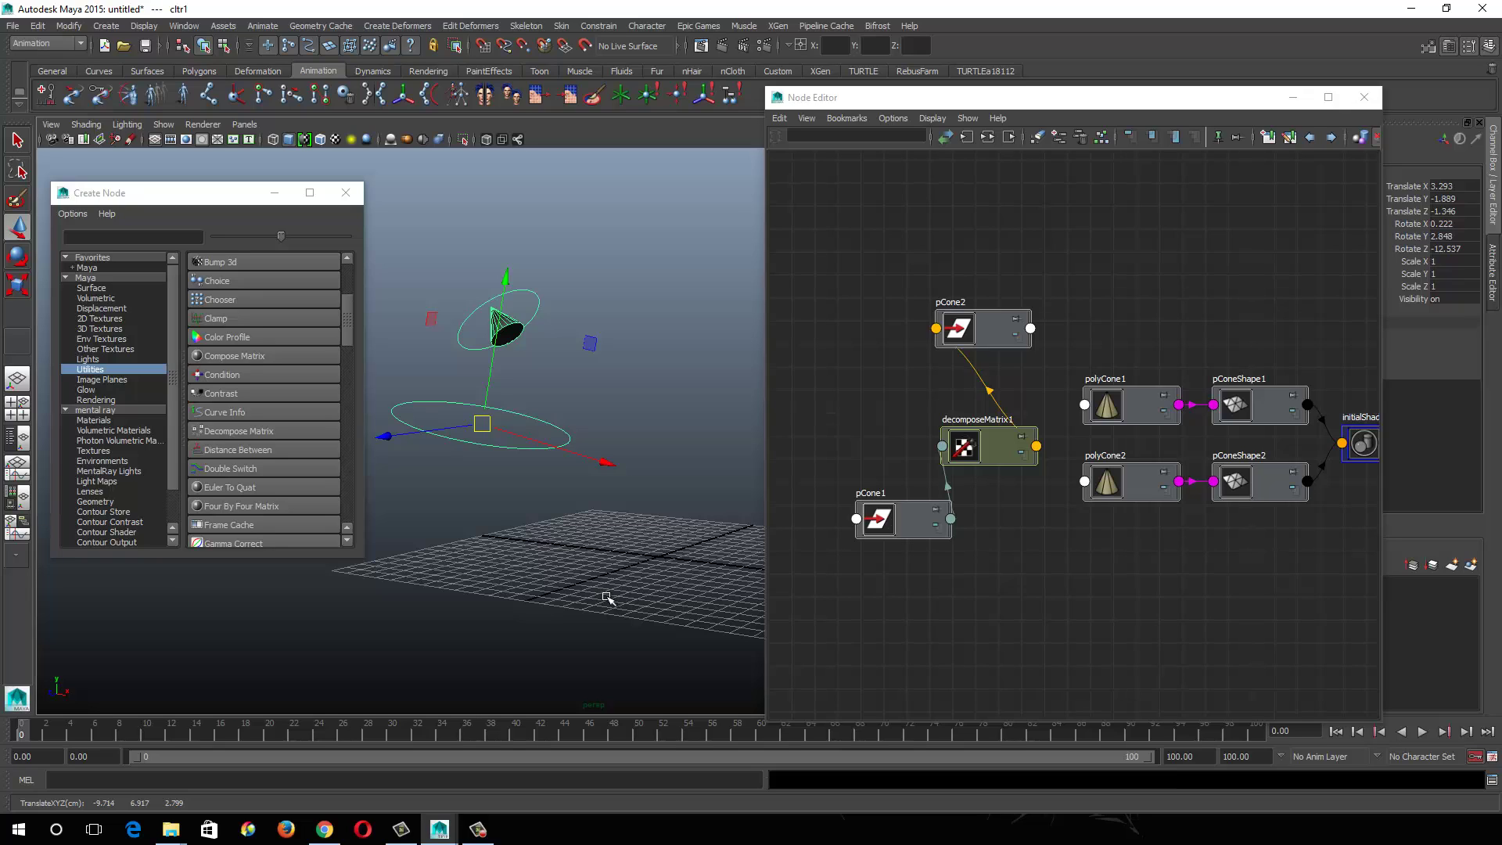
- Nudge decomposeMatrix1 slightly right and down in the graph
left_click(615, 558)
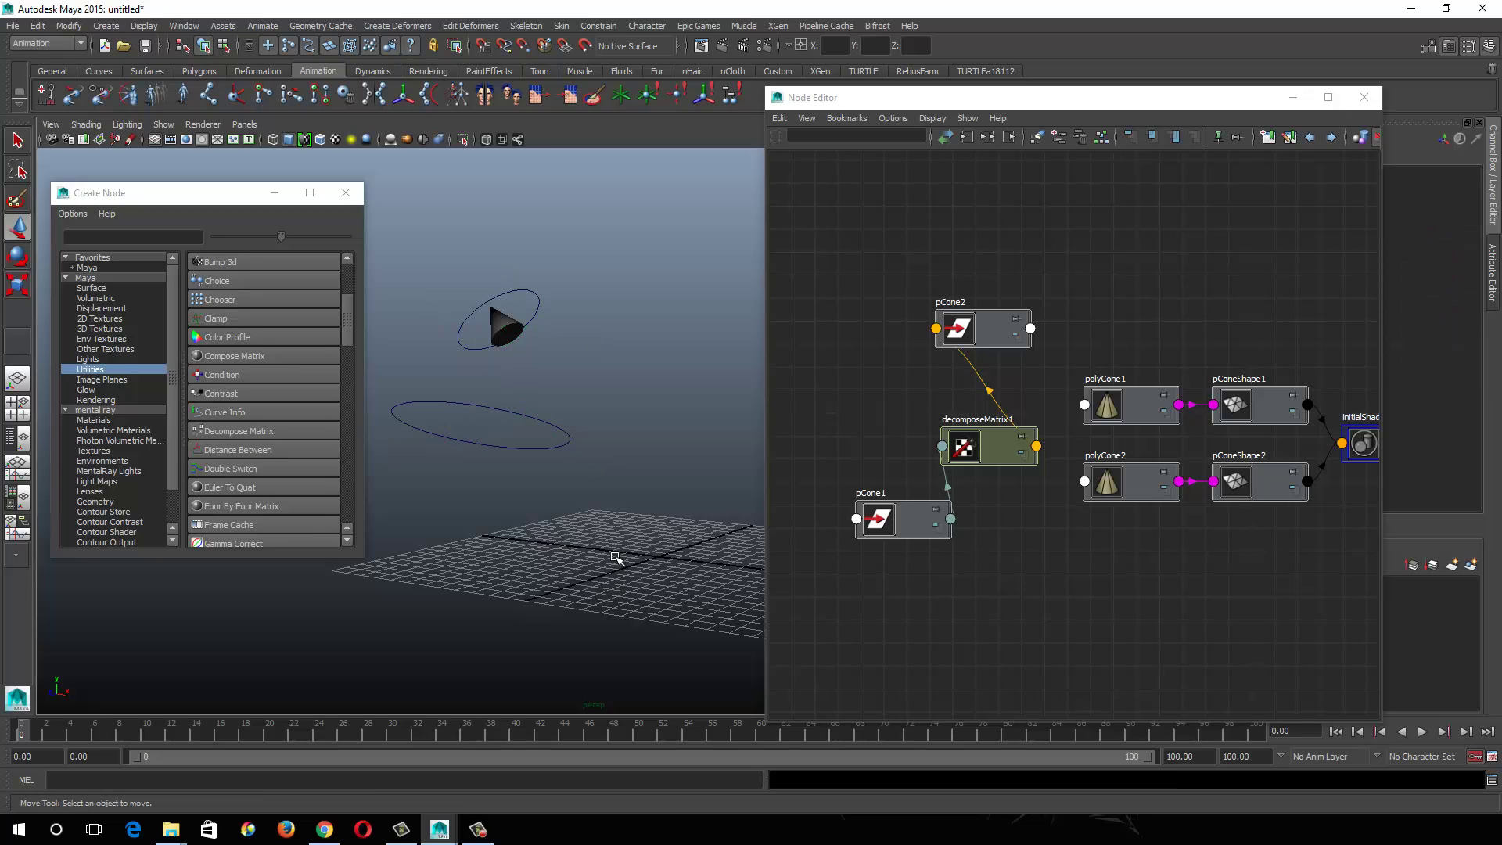
left_click(964, 447)
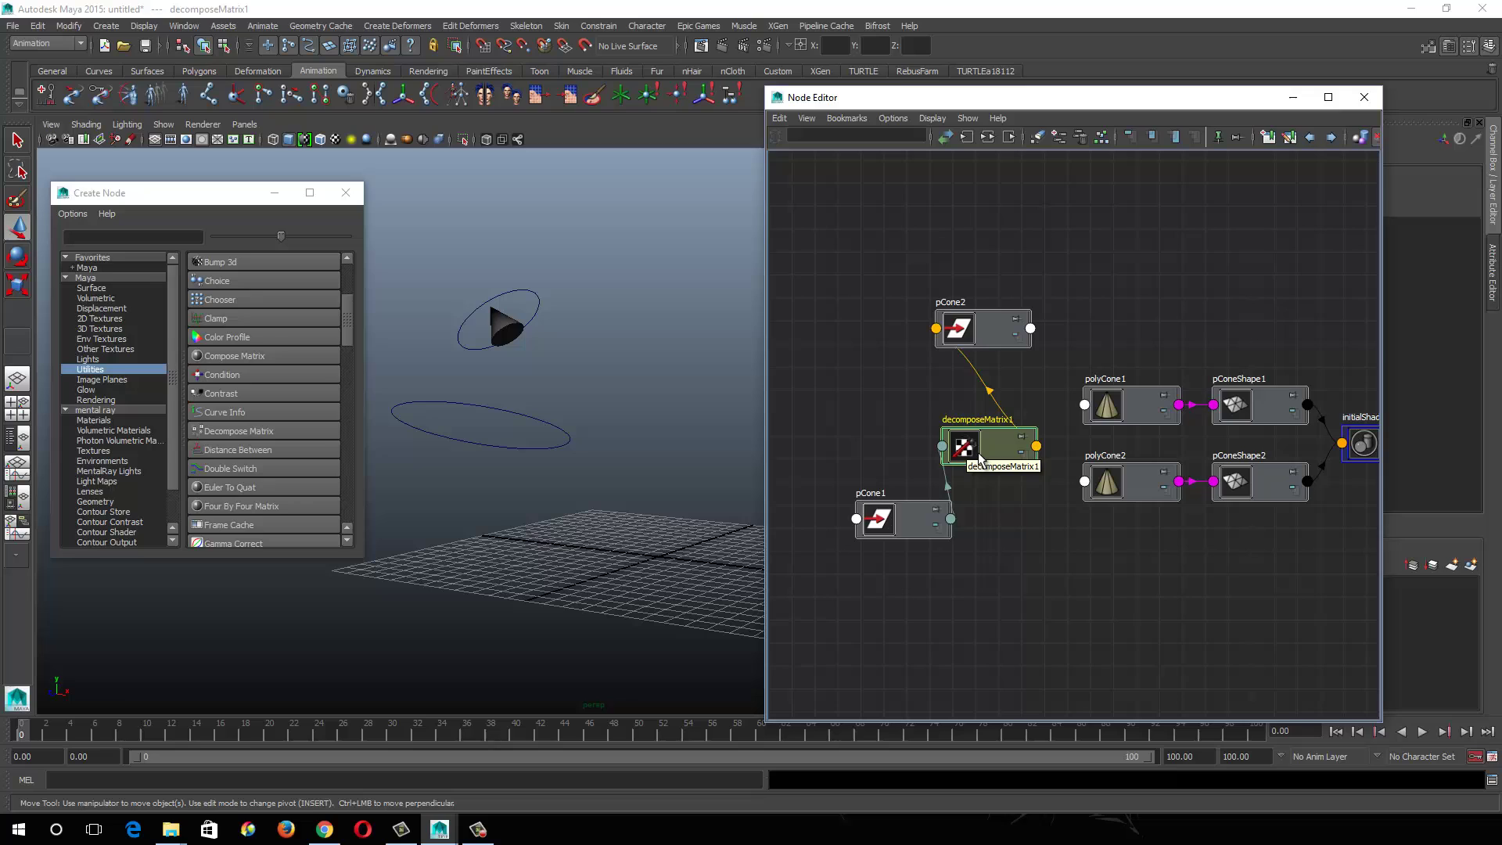
left_click_drag(979, 460, 987, 462)
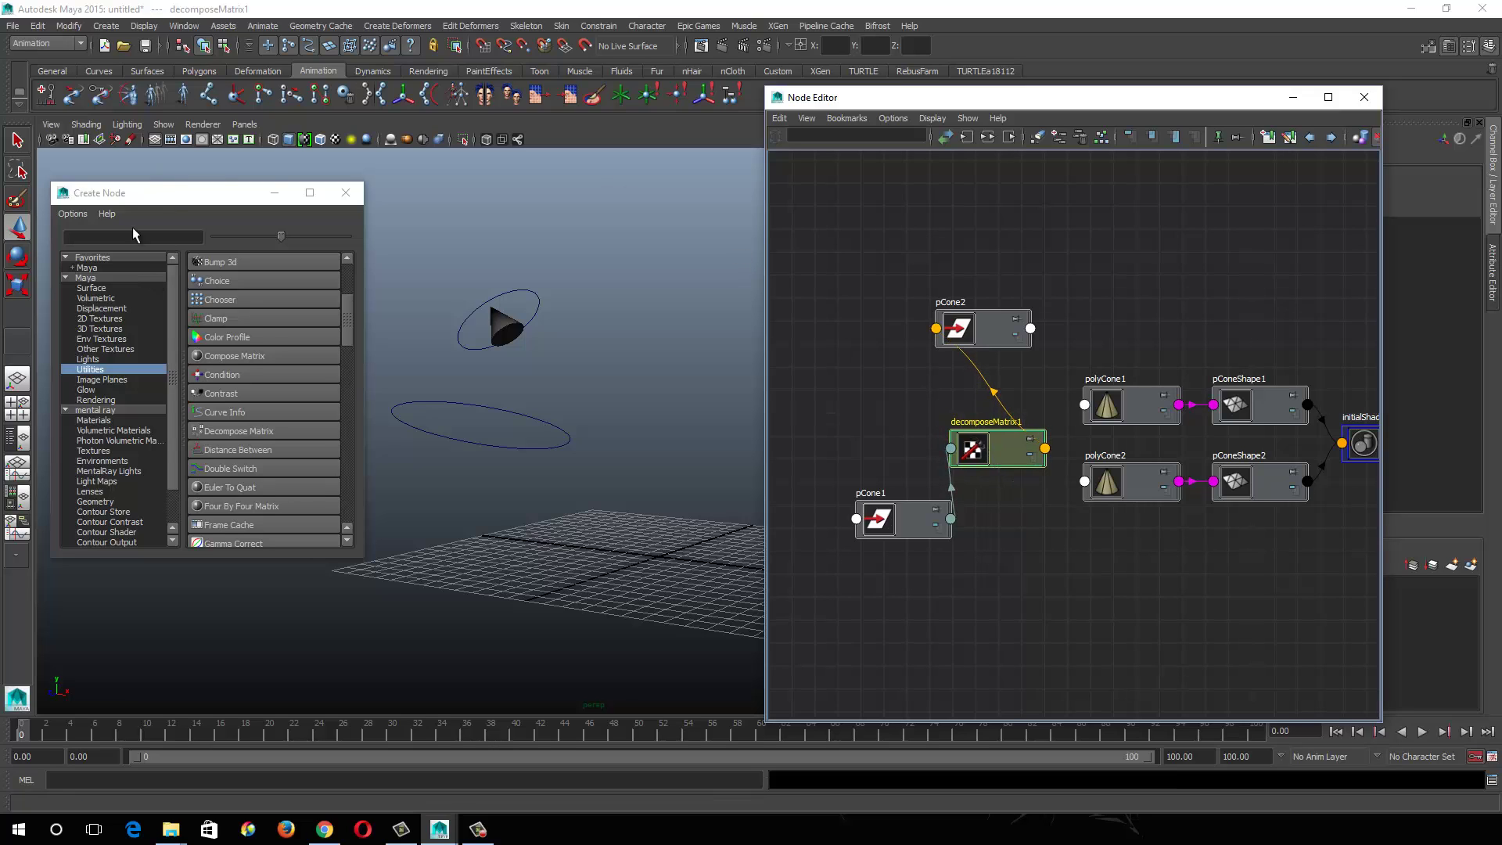
left_click_drag(134, 200, 168, 192)
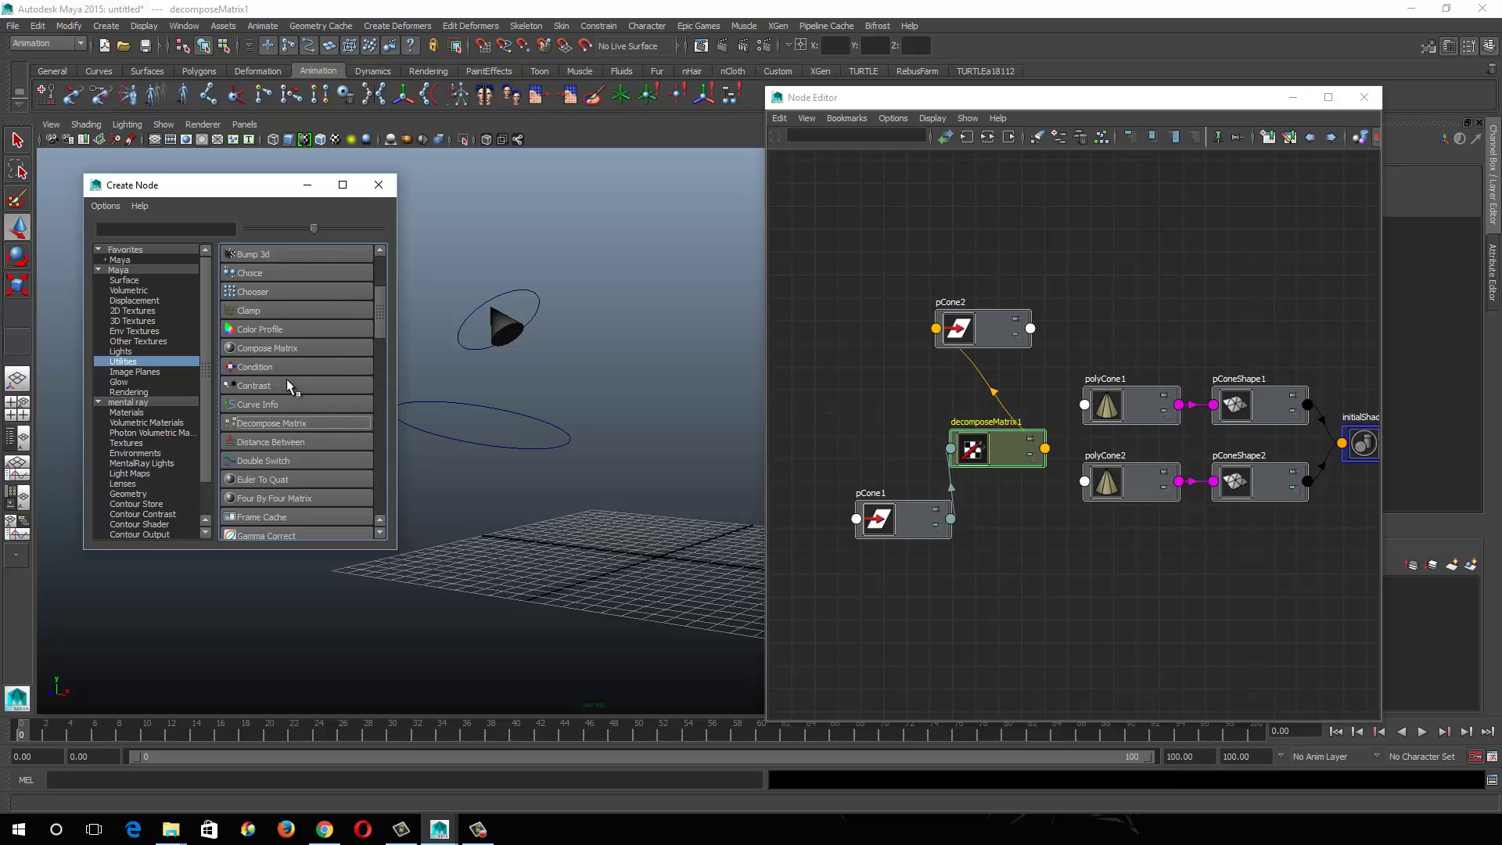
left_click(123, 361)
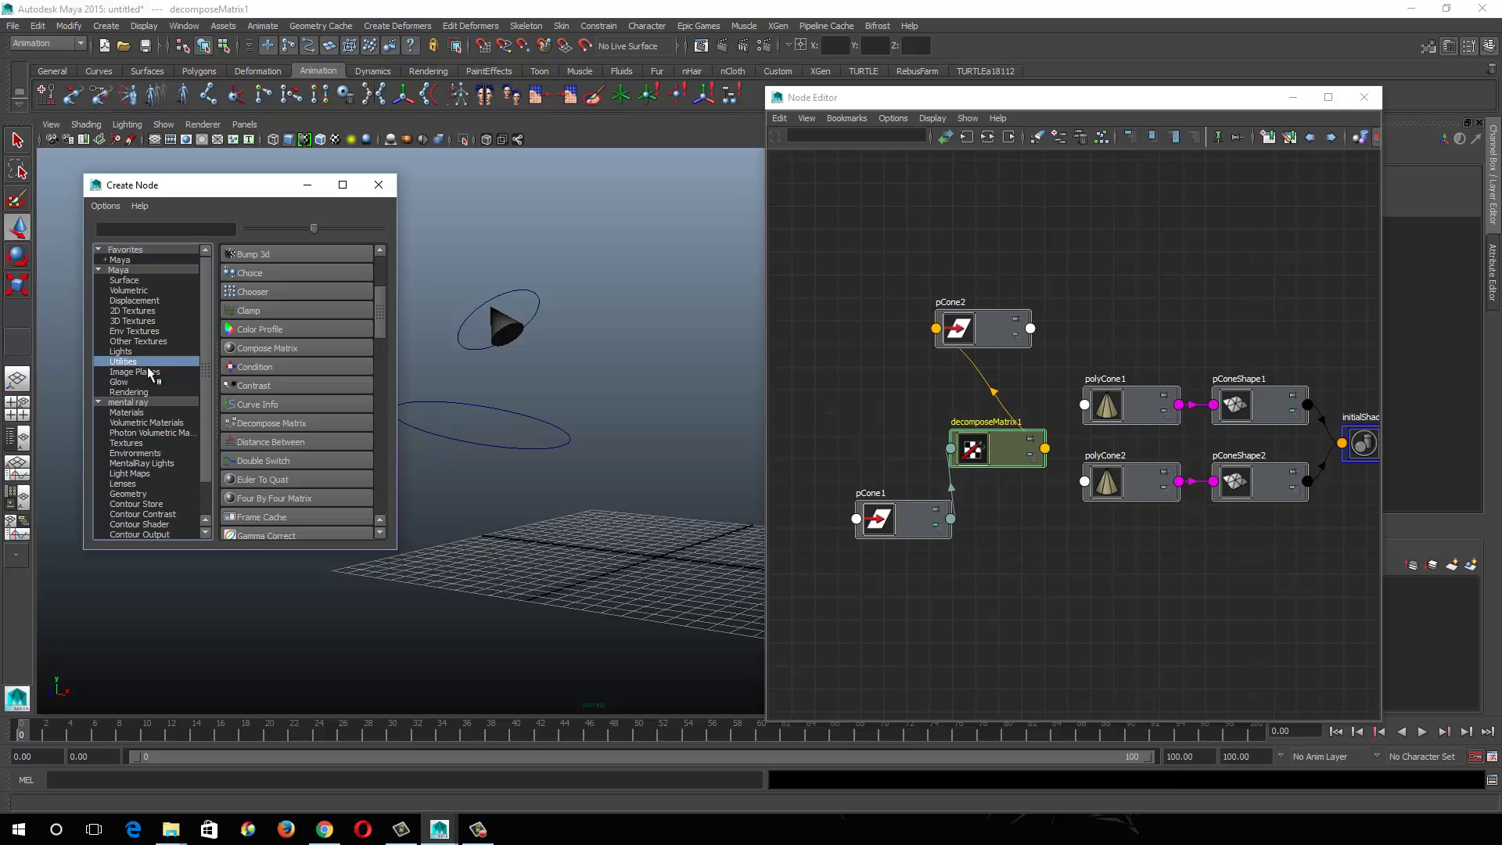
scroll(374, 314, "up", 3)
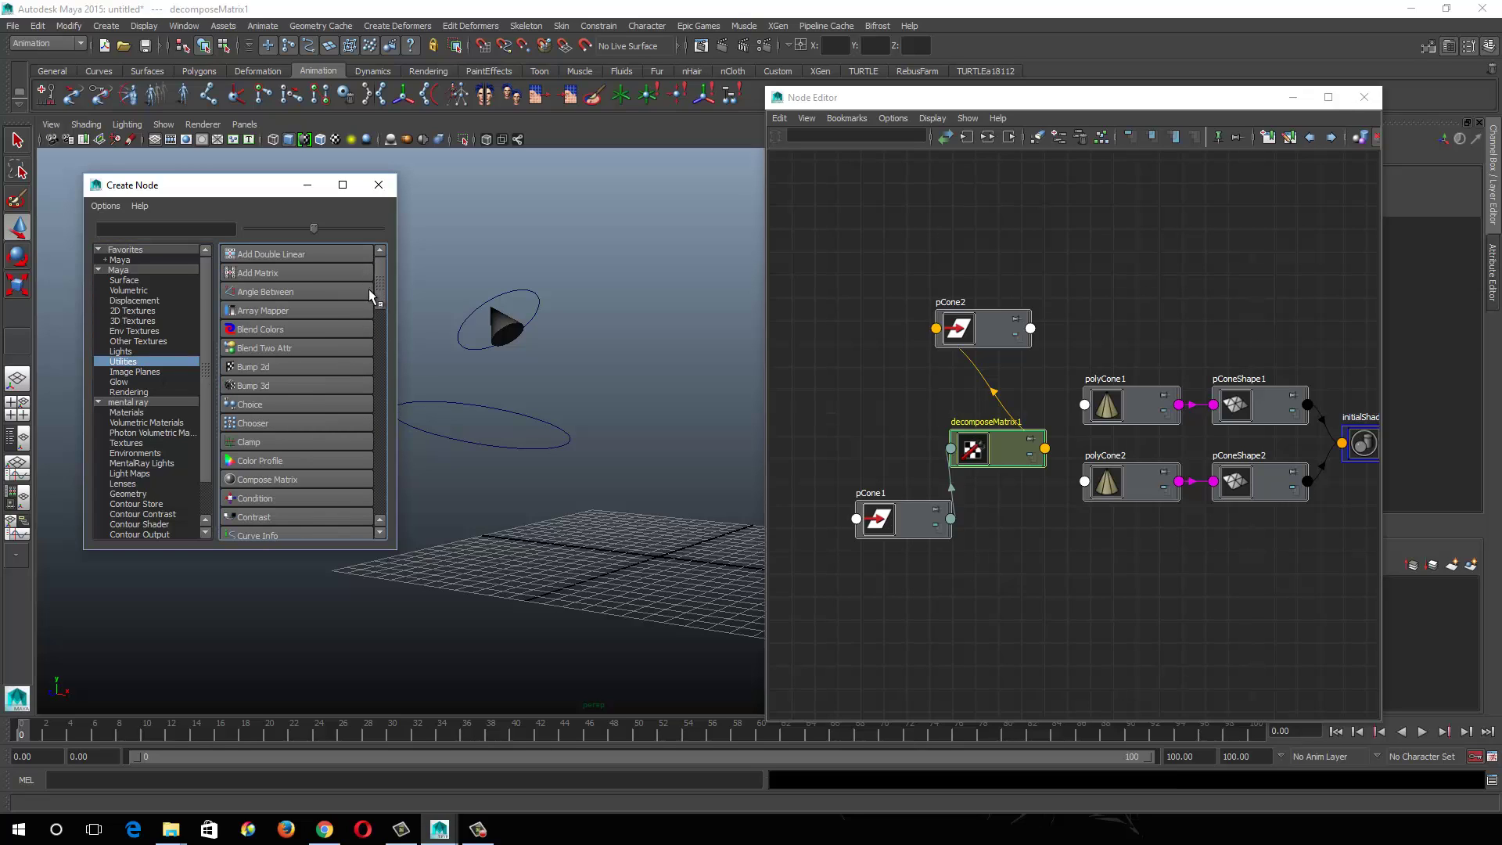
scroll(368, 289, "down", 5)
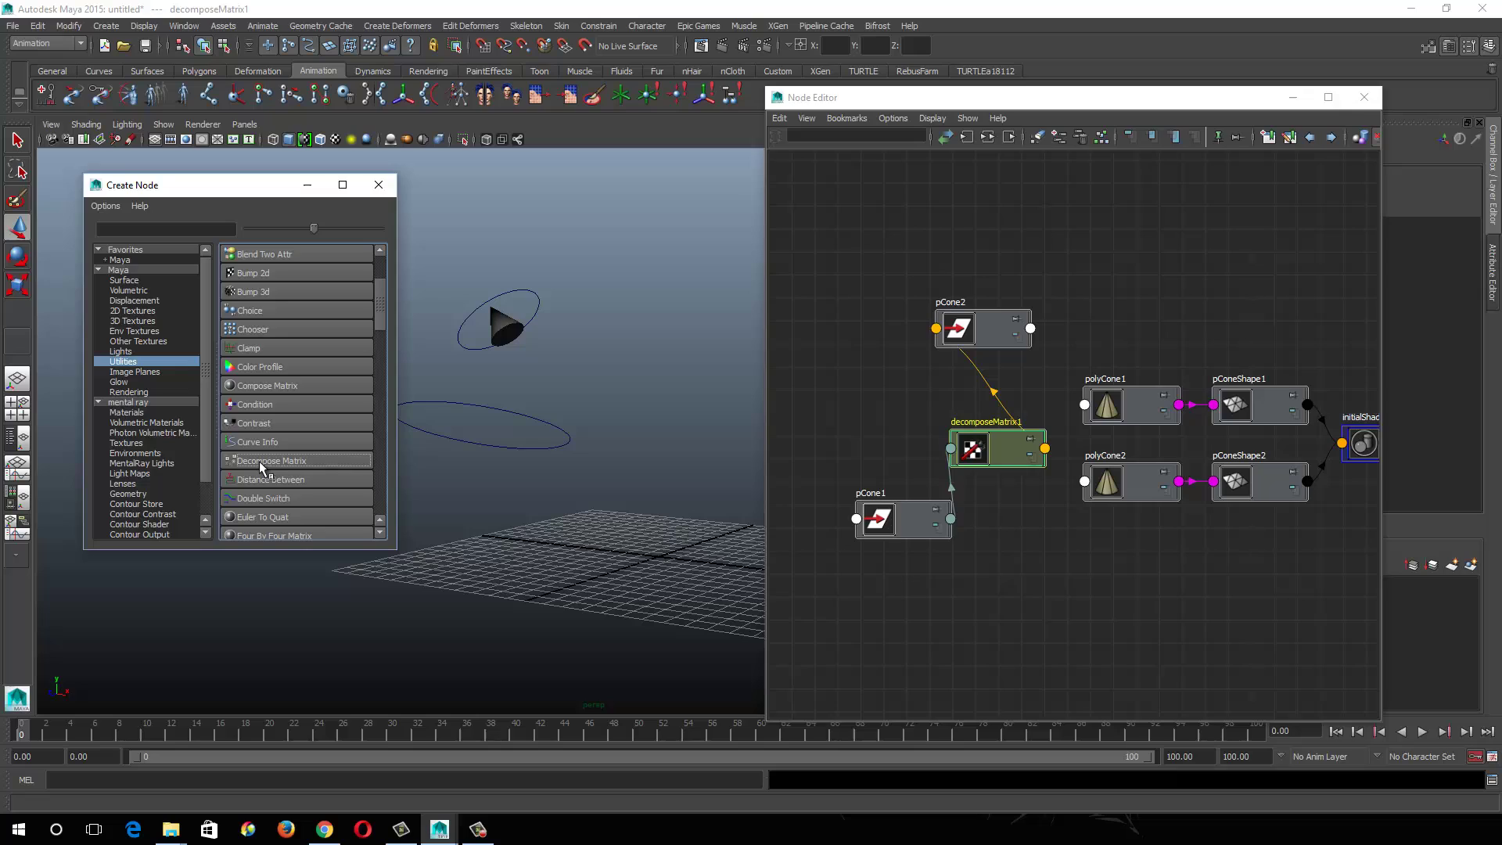